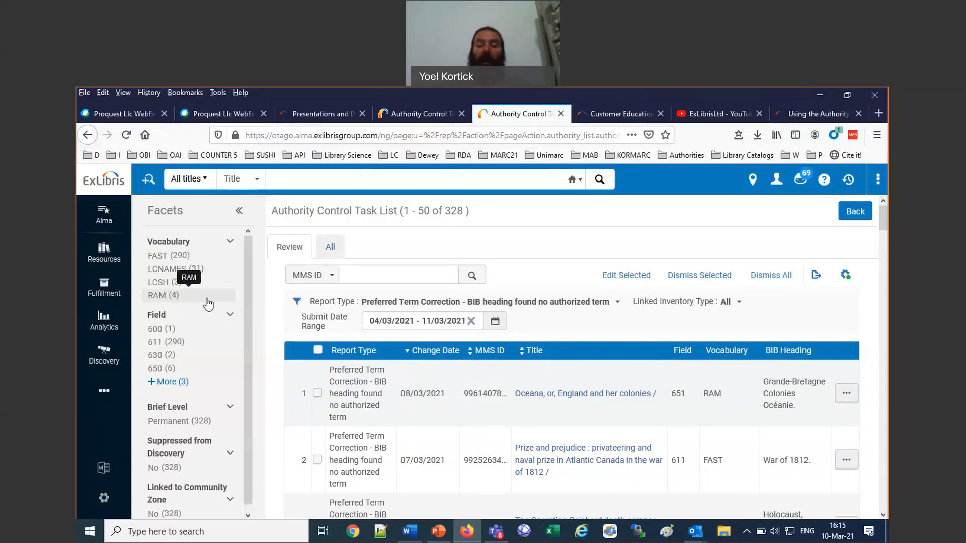
Filter the Authority Control Task List to the LCSH vocabulary and review the listed BIB headings.
{"action": "left_click", "coordinate": [440, 537]}
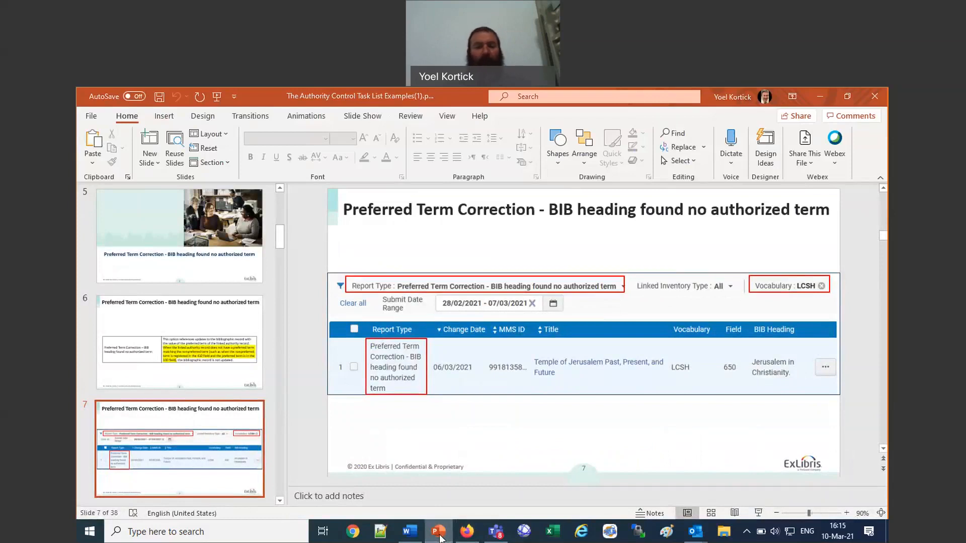
{"action": "left_click", "coordinate": [440, 537]}
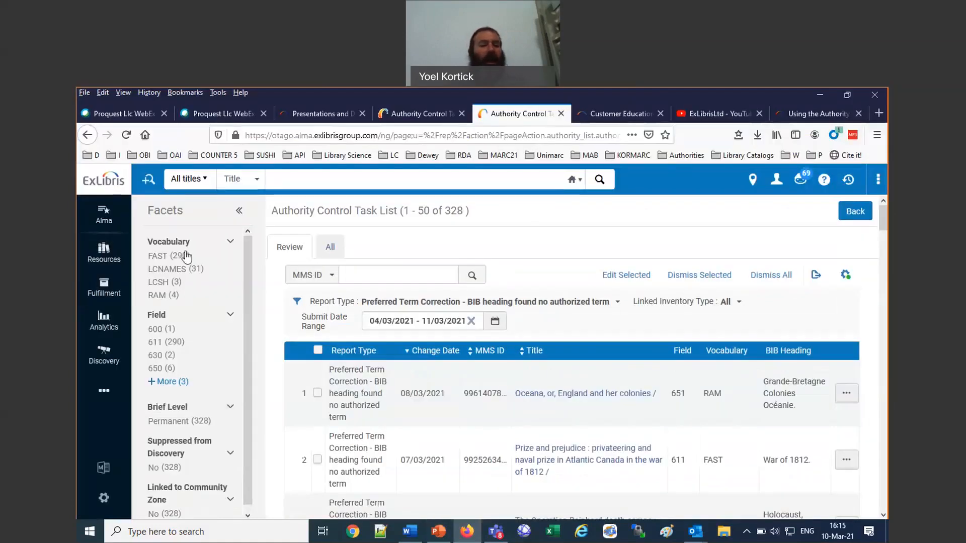
{"action": "left_click", "coordinate": [170, 278]}
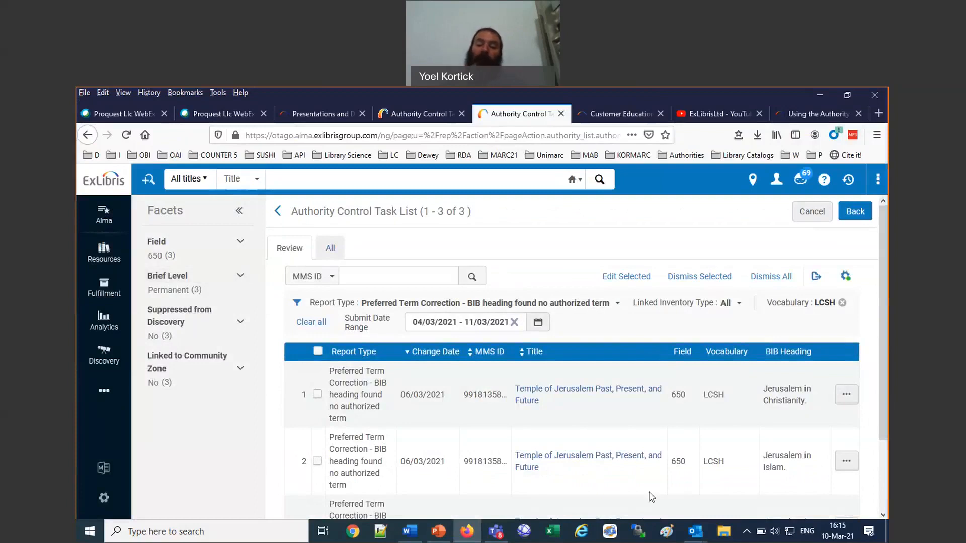
{"action": "scroll", "coordinate": [659, 468], "scroll_direction": "down", "scroll_amount": 3}
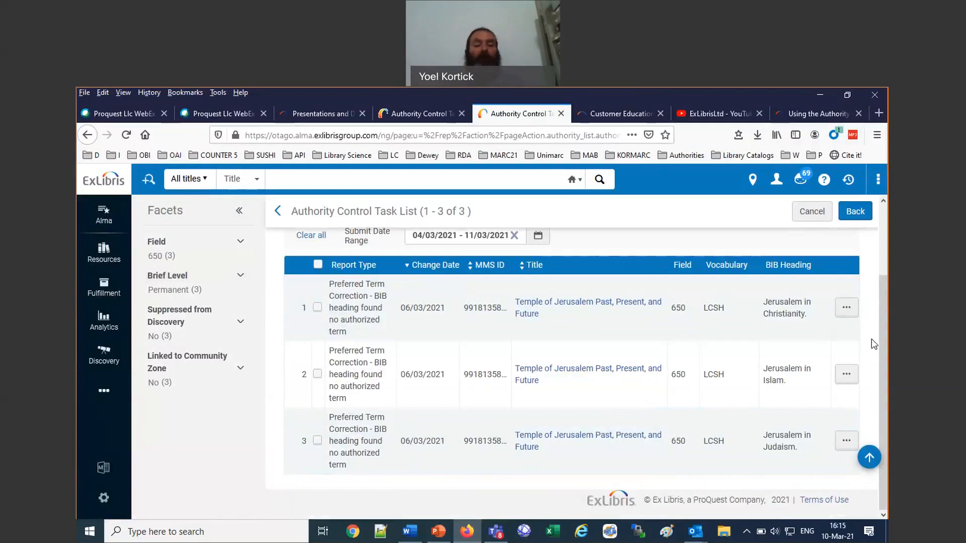
Open the record of the "Jerusalem in Christianity" task for editing and view the authority record linked to that 650 heading.
{"action": "left_click", "coordinate": [846, 310]}
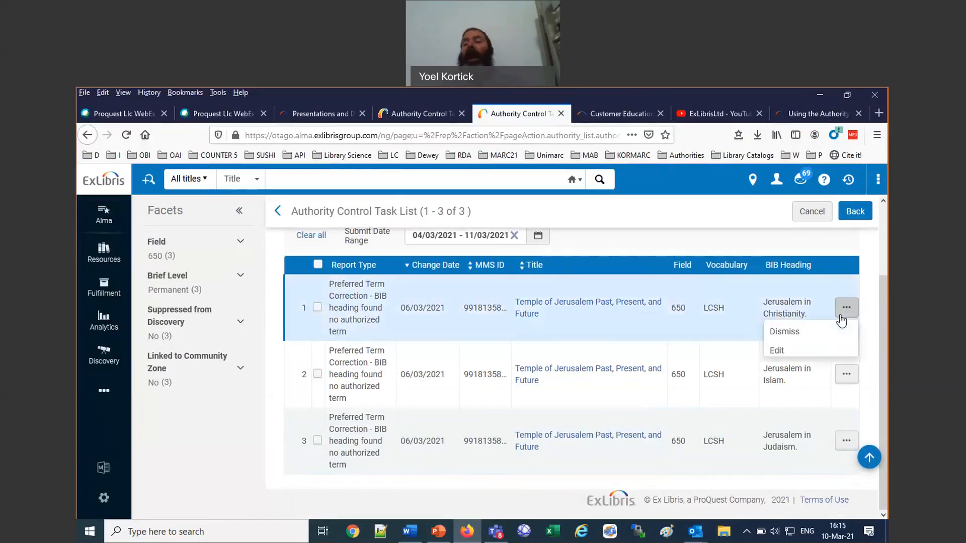
{"action": "left_click", "coordinate": [793, 352]}
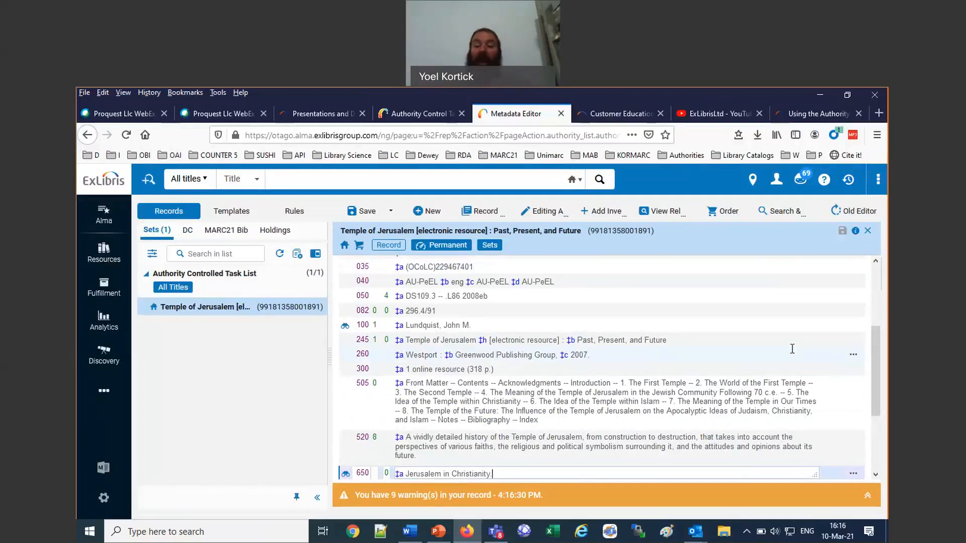
{"action": "scroll", "coordinate": [530, 412], "scroll_direction": "down", "scroll_amount": 2}
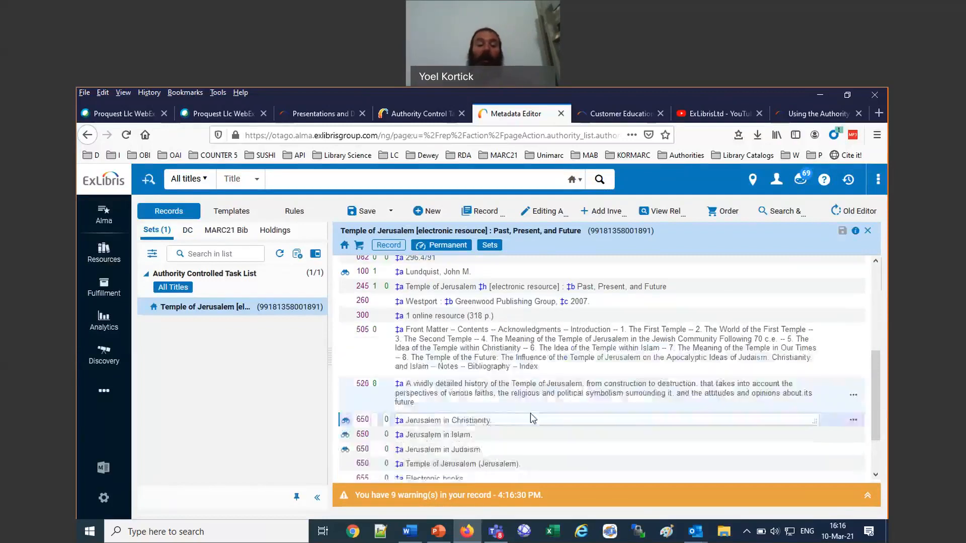
{"action": "left_click", "coordinate": [345, 421]}
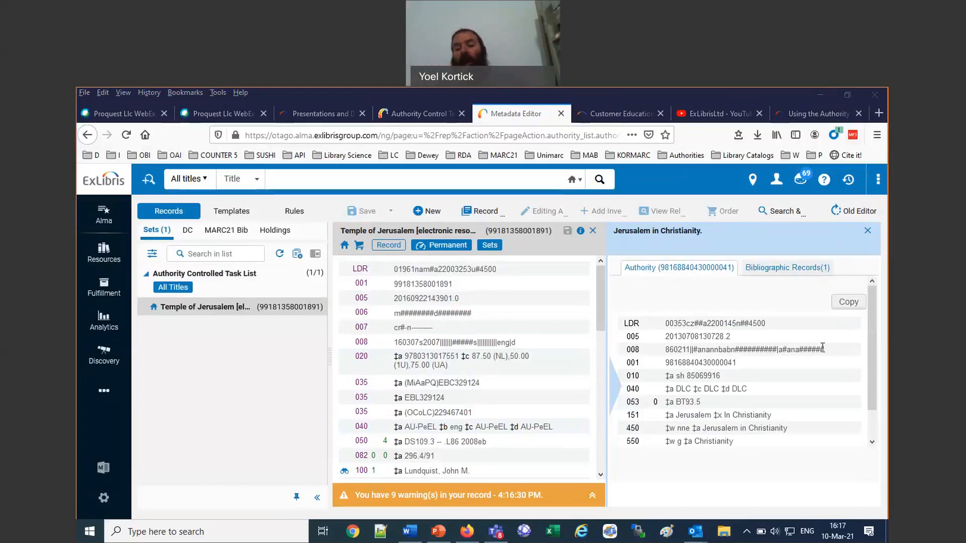
{"action": "left_click", "coordinate": [755, 478]}
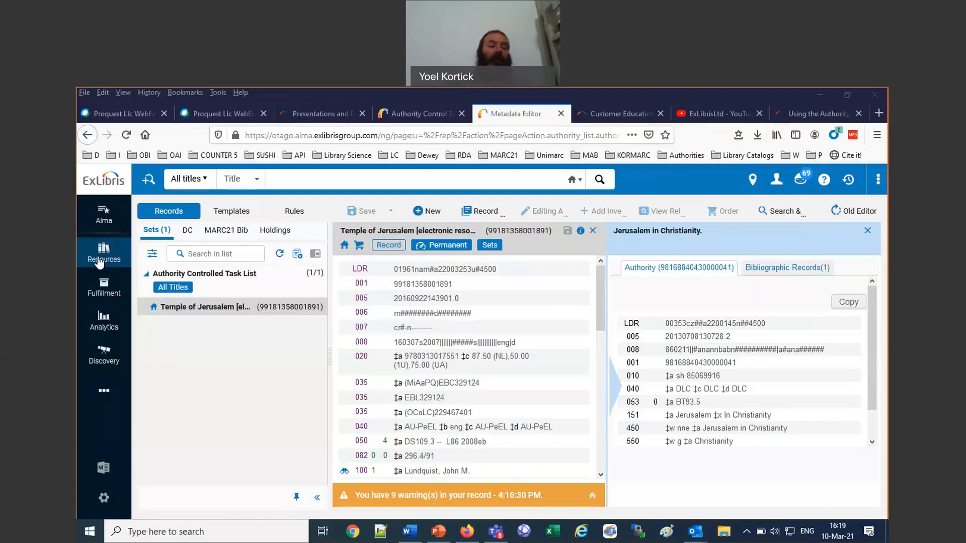
Return to the Authority Control Task List and filter it to vocabulary LCNAMES and field 600 instead of LCSH.
{"action": "left_click", "coordinate": [99, 258]}
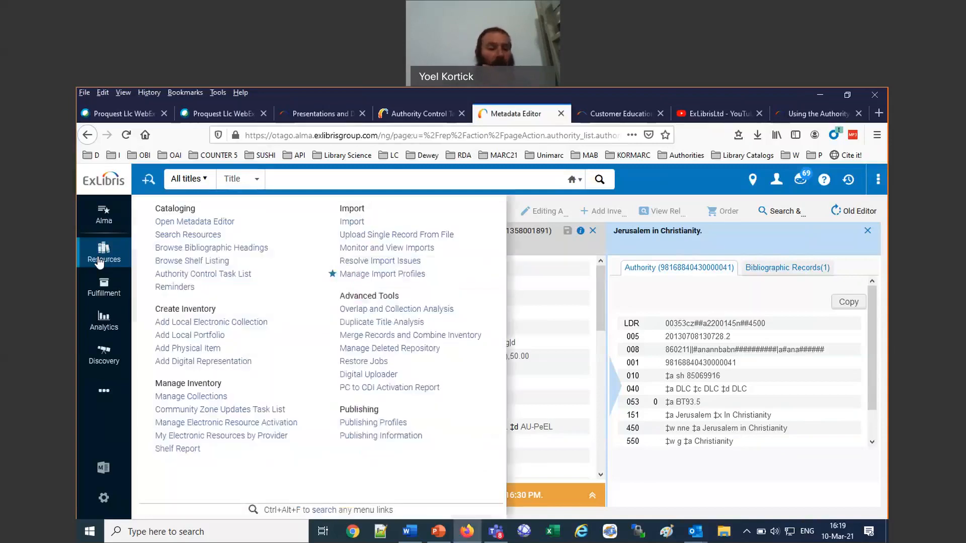
{"action": "left_click", "coordinate": [190, 276]}
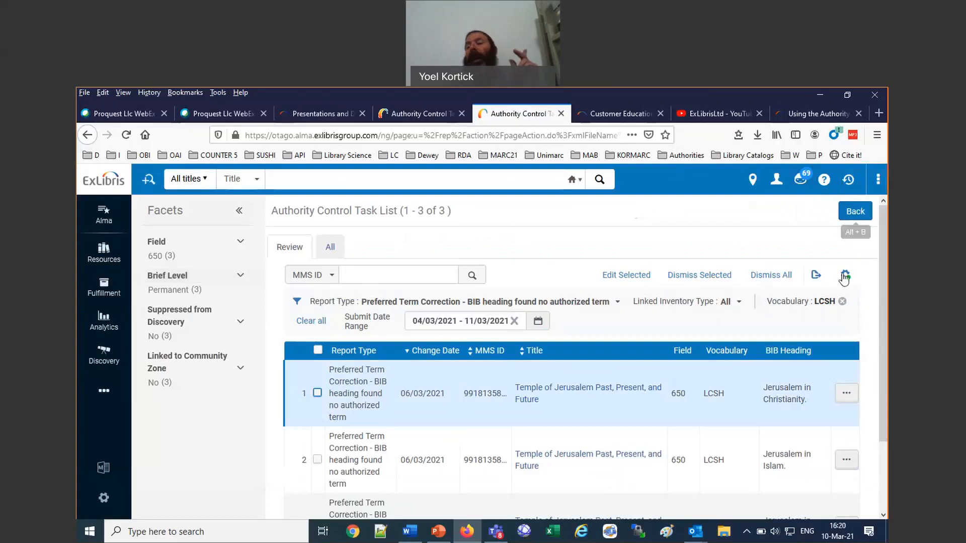
{"action": "left_click", "coordinate": [843, 303]}
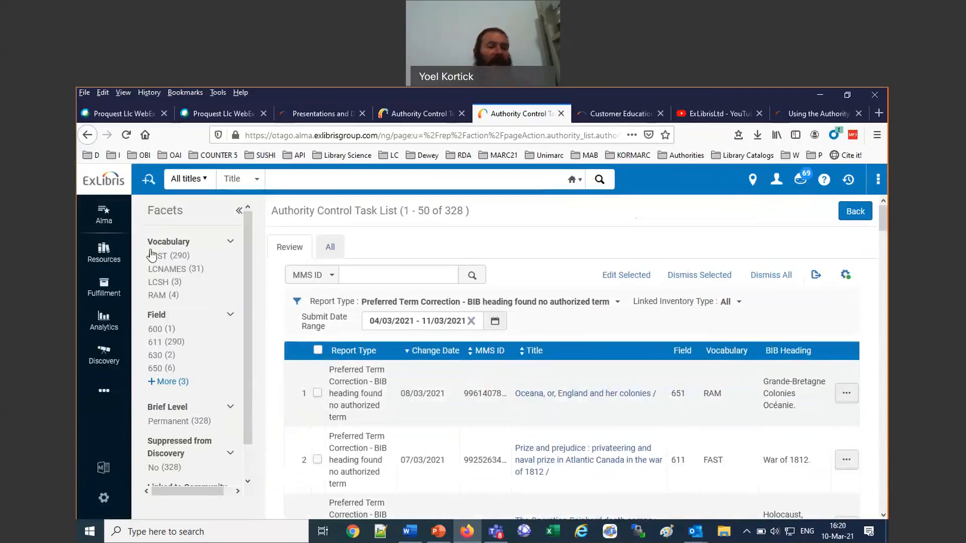
{"action": "left_click", "coordinate": [168, 270]}
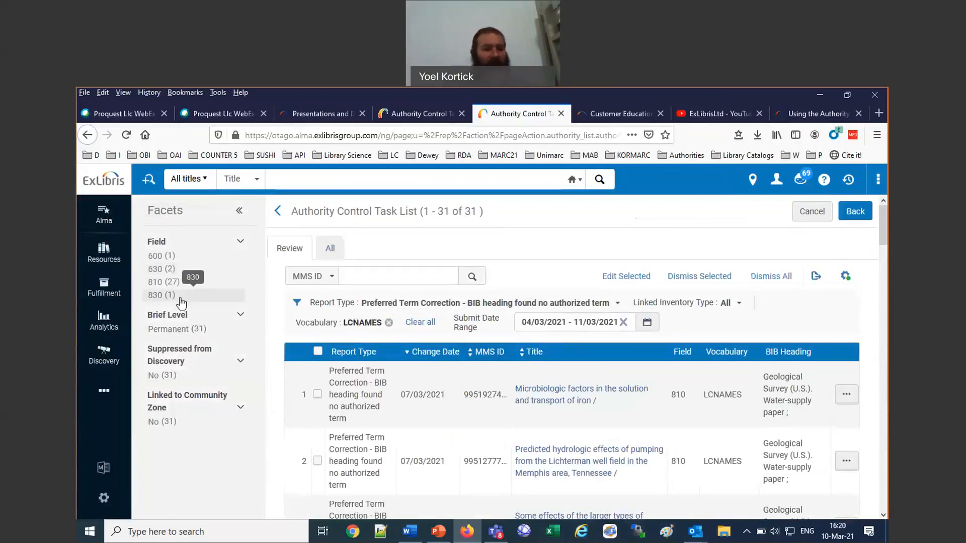
{"action": "left_click", "coordinate": [154, 257]}
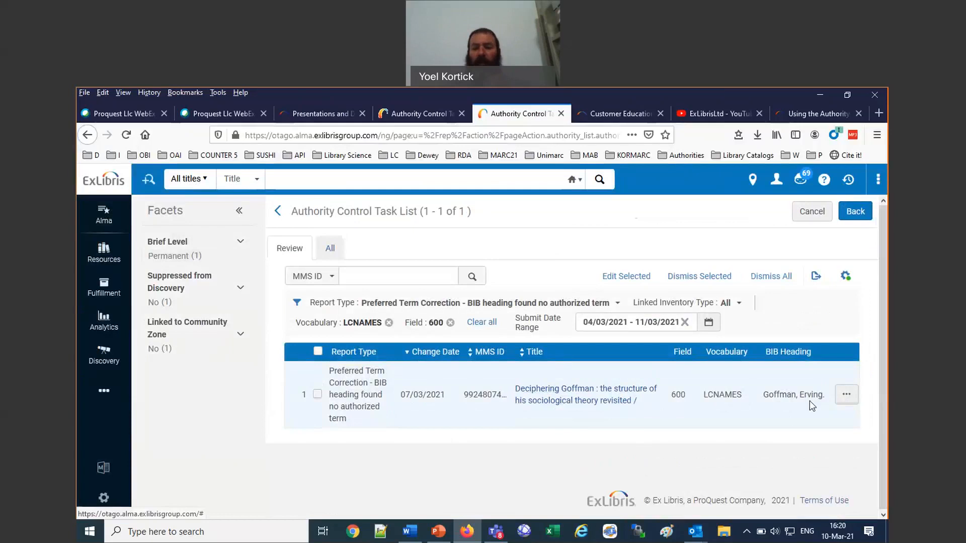
Open the "Deciphering Goffman" record for editing on its own, closing the leftover Temple of Jerusalem record.
{"action": "left_click", "coordinate": [848, 398]}
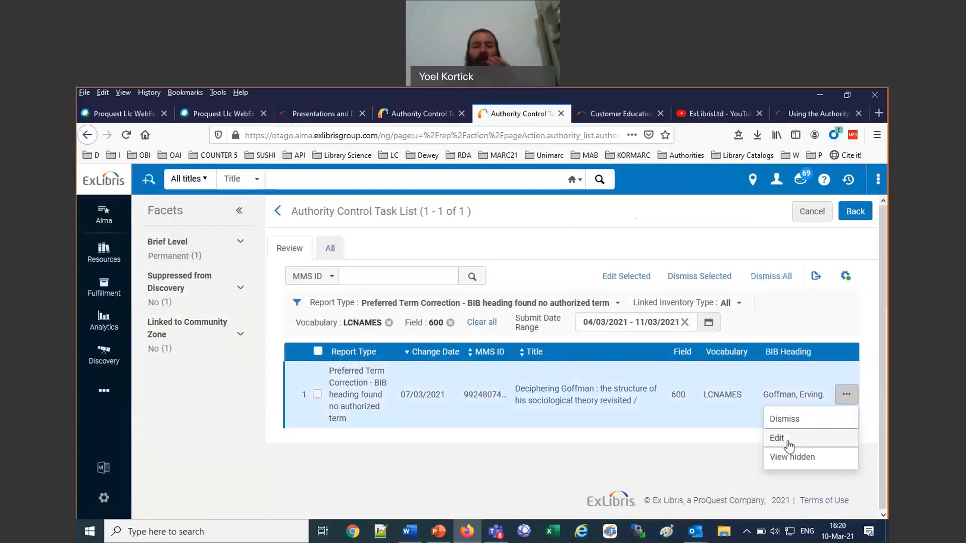
{"action": "left_click", "coordinate": [789, 446]}
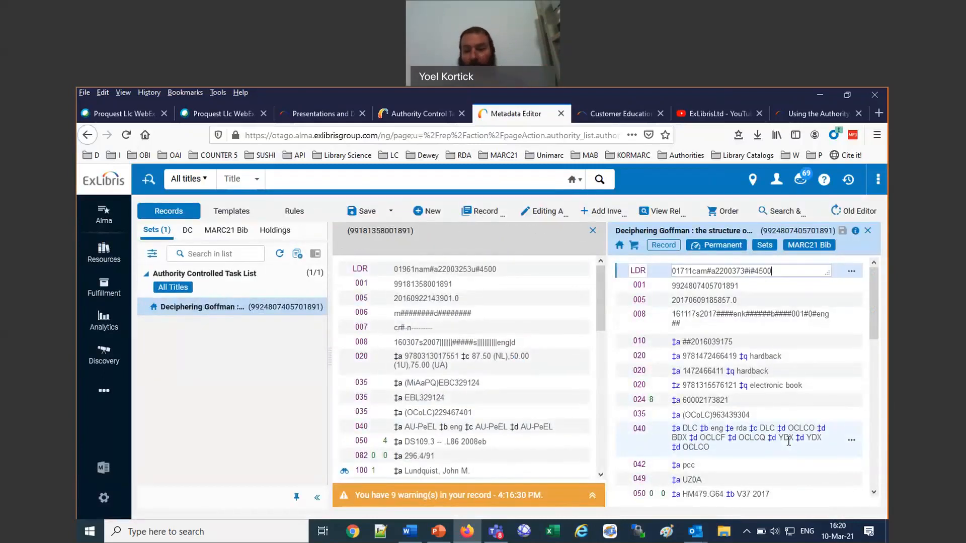
{"action": "left_click", "coordinate": [594, 231]}
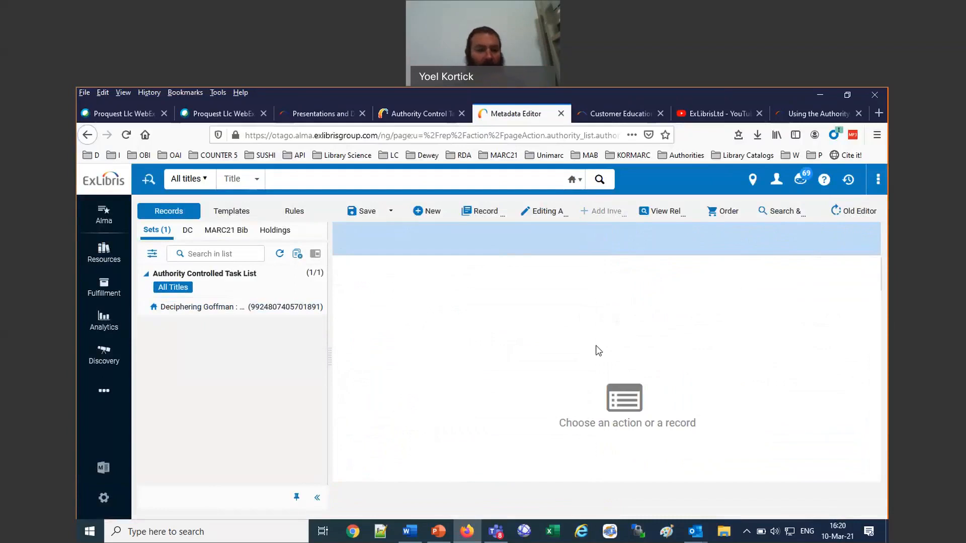
{"action": "left_click", "coordinate": [300, 309]}
View the authority record linked to the first 600 heading and examine its preferred and non-preferred name fields.
{"action": "scroll", "coordinate": [521, 353], "scroll_direction": "down", "scroll_amount": 2}
{"action": "scroll", "coordinate": [521, 353], "scroll_direction": "down", "scroll_amount": 7}
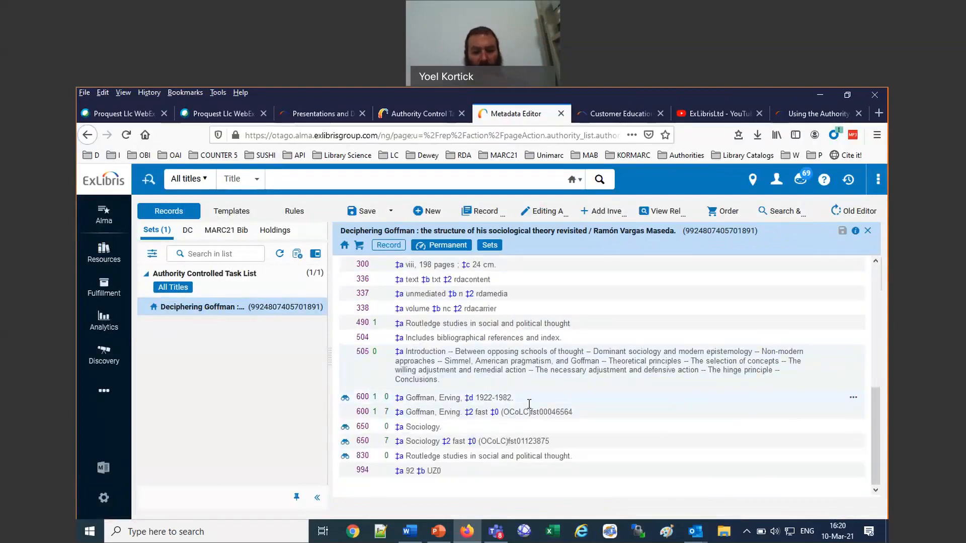
{"action": "left_click", "coordinate": [346, 400]}
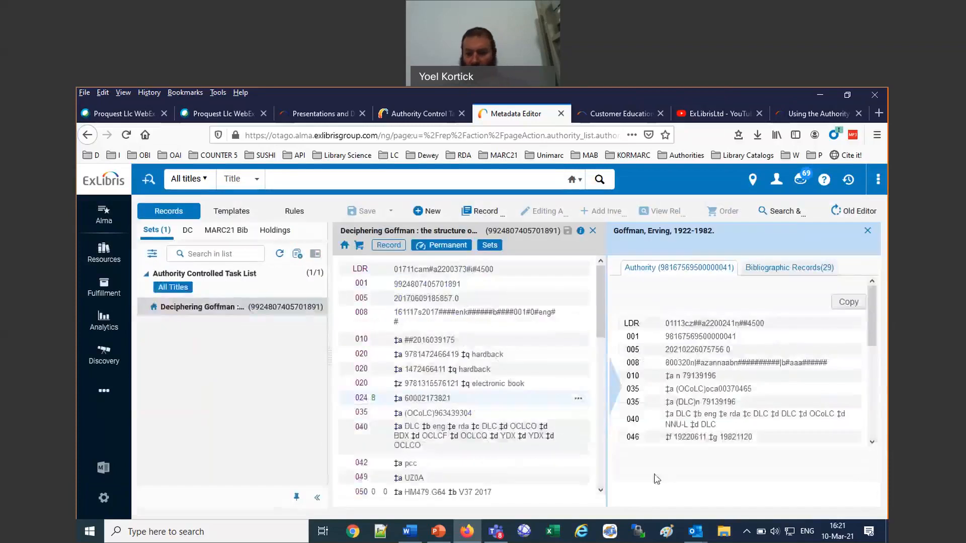
{"action": "scroll", "coordinate": [803, 377], "scroll_direction": "down", "scroll_amount": 3}
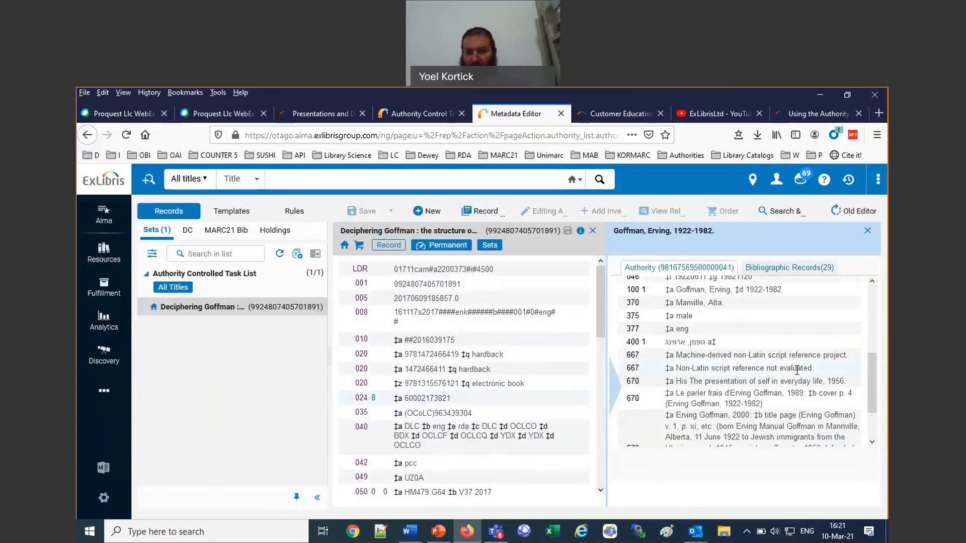
{"action": "scroll", "coordinate": [797, 370], "scroll_direction": "up", "scroll_amount": 2}
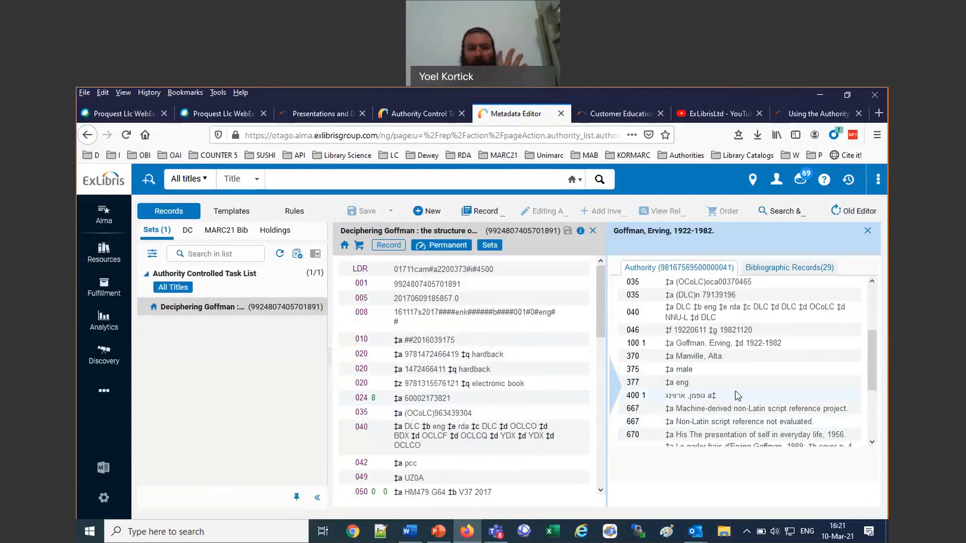
{"action": "scroll", "coordinate": [735, 391], "scroll_direction": "up", "scroll_amount": 3}
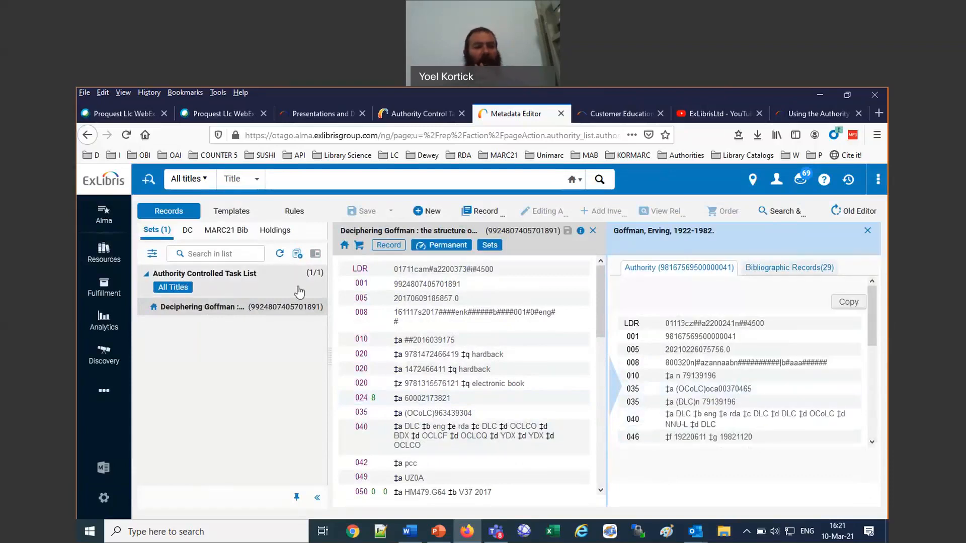
Release the Authority Controlled Task List set from the editor and go back to the Authority Control Task List.
{"action": "left_click", "coordinate": [298, 255]}
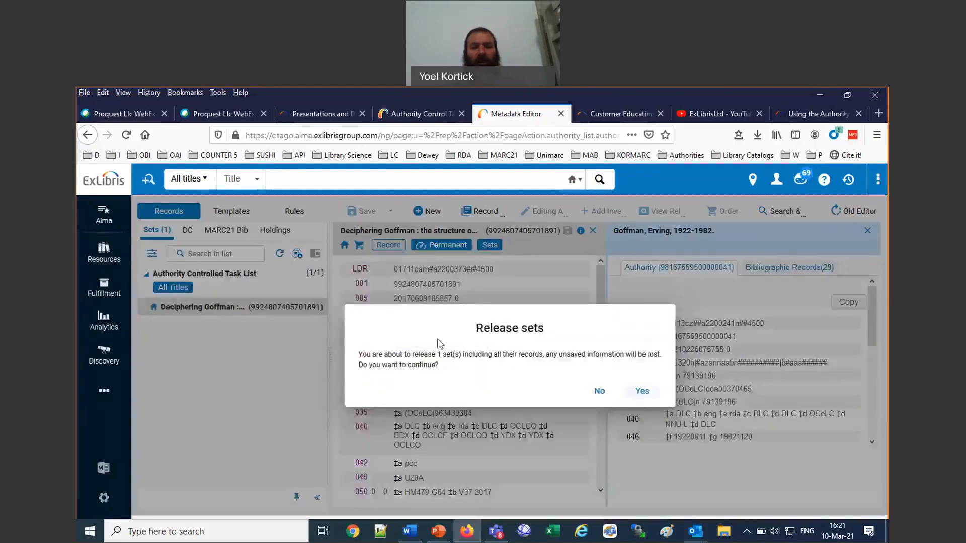
{"action": "left_click", "coordinate": [643, 392]}
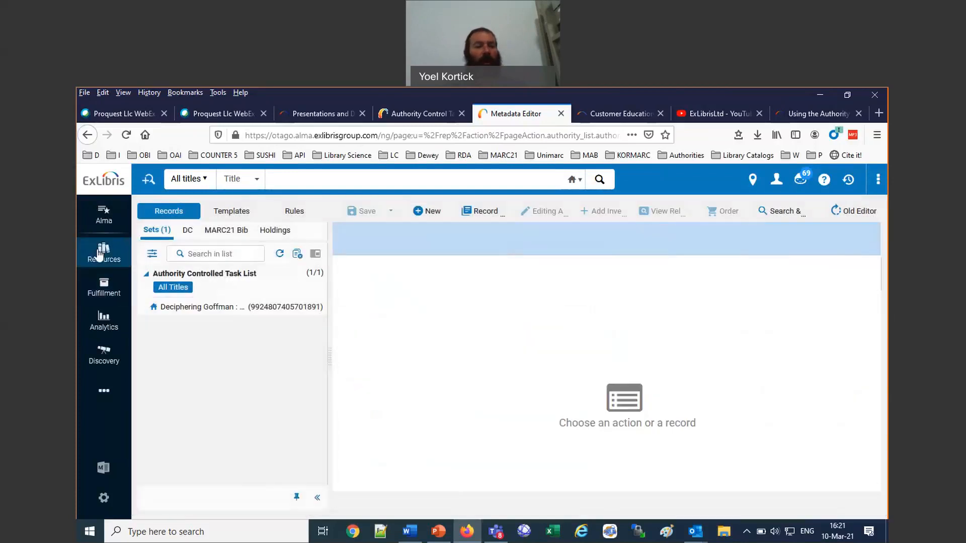
{"action": "left_click", "coordinate": [104, 259]}
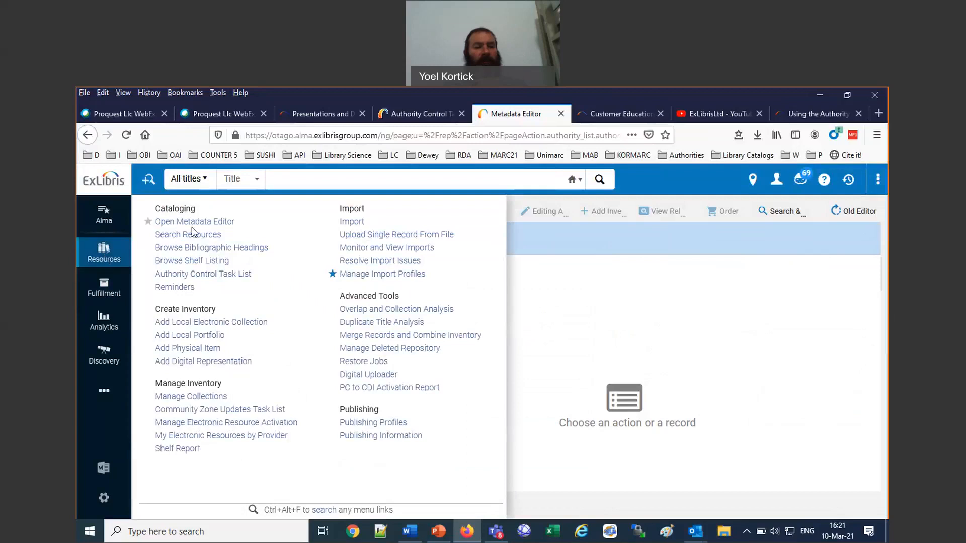
{"action": "left_click", "coordinate": [217, 275]}
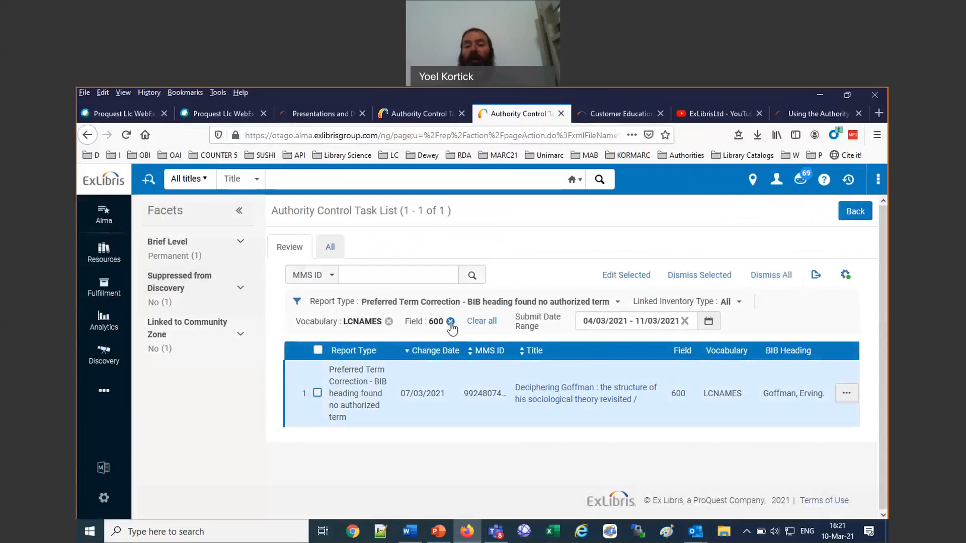
Remove the field 600 filter and open the "Microbiologic factors in the solution and transport of iron" record for editing.
{"action": "left_click", "coordinate": [450, 322]}
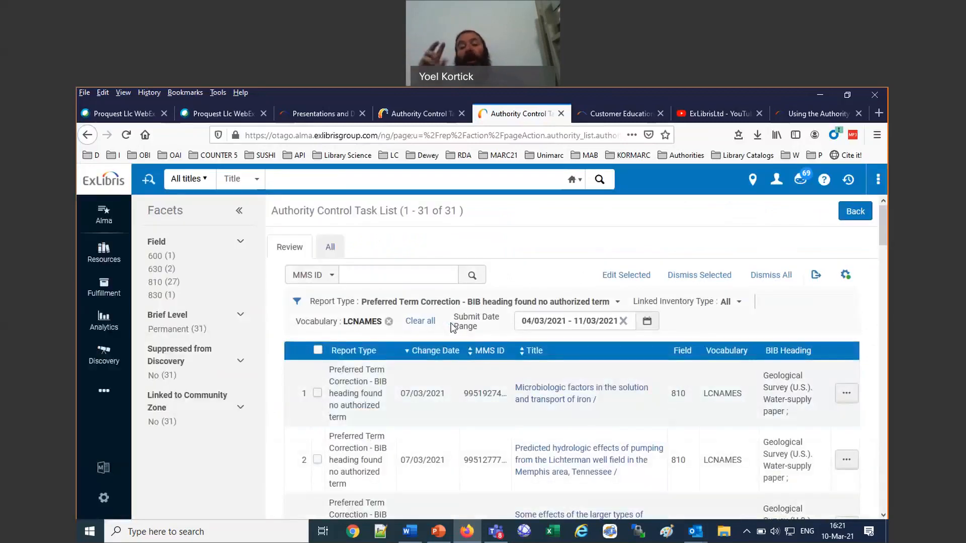
{"action": "scroll", "coordinate": [761, 424], "scroll_direction": "down", "scroll_amount": 5}
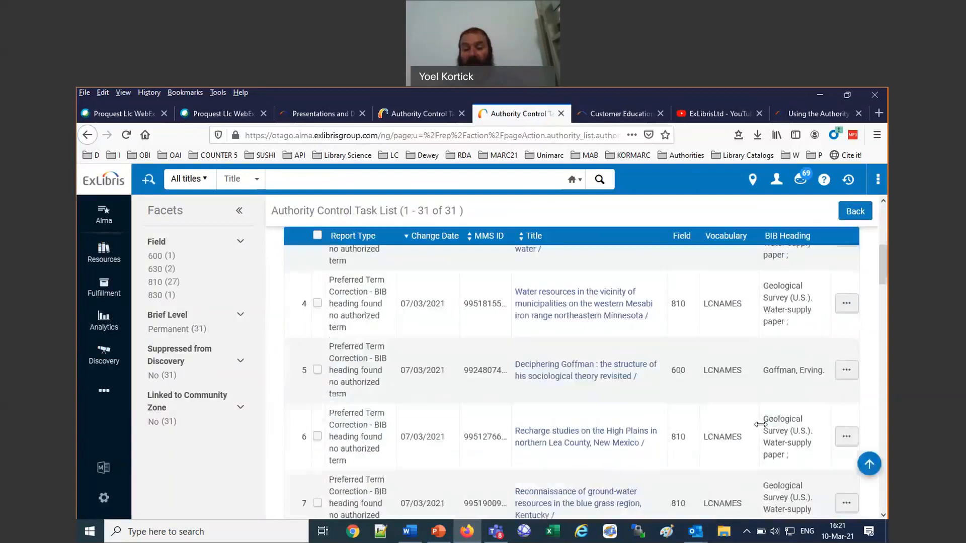
{"action": "scroll", "coordinate": [760, 424], "scroll_direction": "up", "scroll_amount": 5}
{"action": "scroll", "coordinate": [761, 424], "scroll_direction": "down", "scroll_amount": 3}
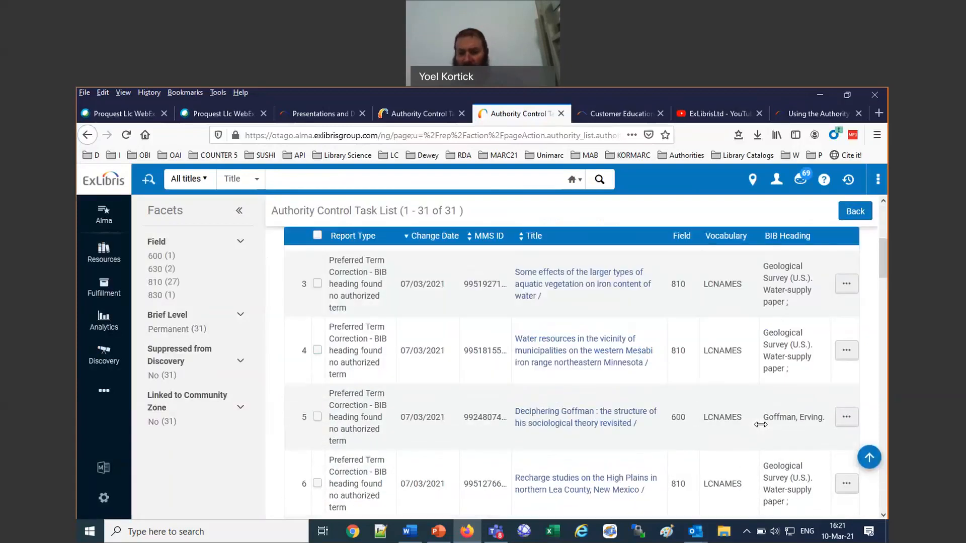
{"action": "scroll", "coordinate": [761, 424], "scroll_direction": "down", "scroll_amount": 2}
{"action": "scroll", "coordinate": [761, 425], "scroll_direction": "up", "scroll_amount": 6}
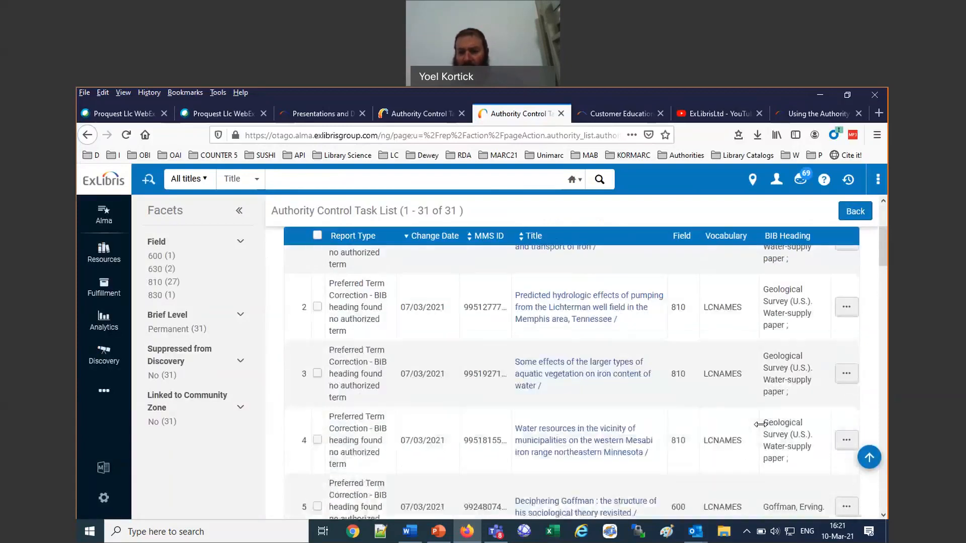
{"action": "left_click", "coordinate": [846, 333]}
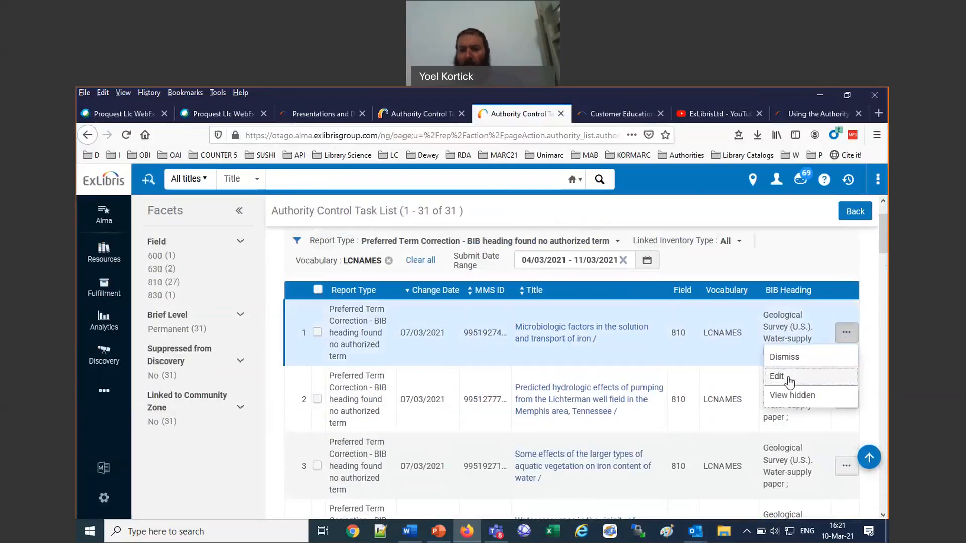
{"action": "left_click", "coordinate": [778, 377]}
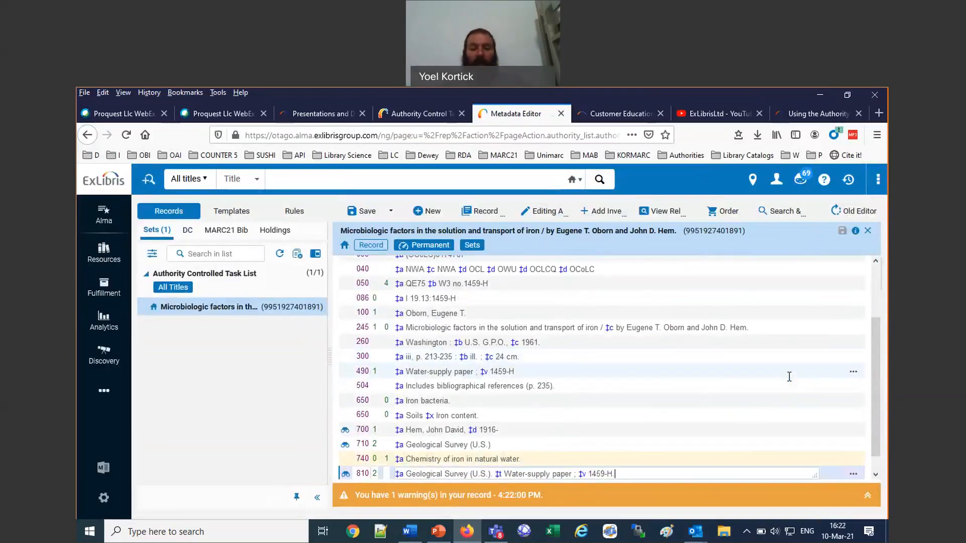
View the authority record linked to the 810 Geological Survey Water-supply paper heading and highlight its 130 field tag.
{"action": "scroll", "coordinate": [732, 389], "scroll_direction": "down", "scroll_amount": 1}
{"action": "left_click", "coordinate": [347, 458]}
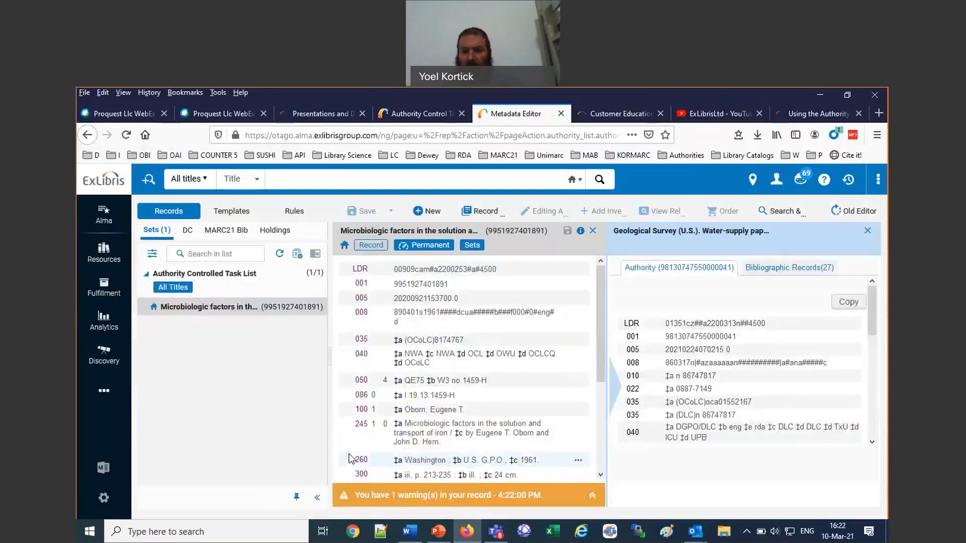
{"action": "scroll", "coordinate": [719, 425], "scroll_direction": "down", "scroll_amount": 1}
{"action": "scroll", "coordinate": [720, 426], "scroll_direction": "down", "scroll_amount": 3}
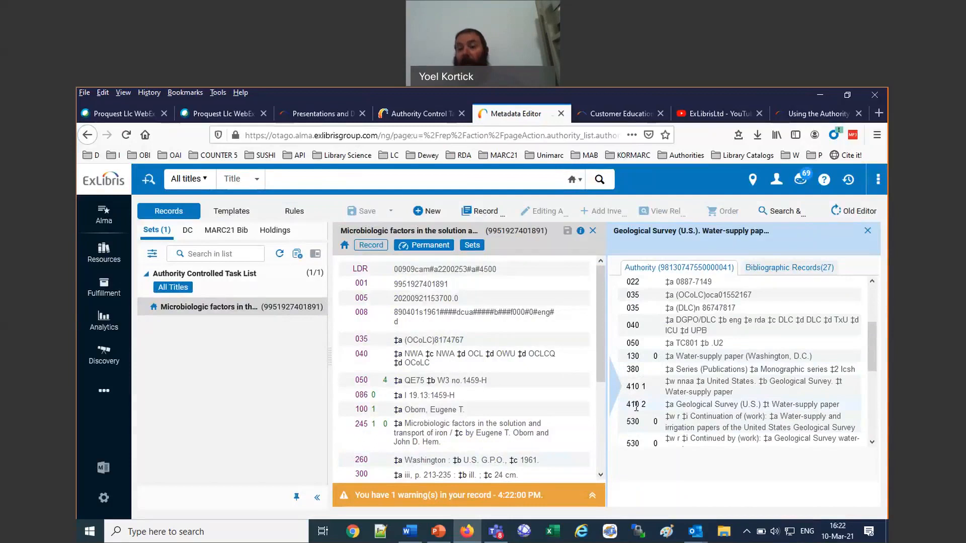
{"action": "left_click_drag", "start_coordinate": [642, 357], "coordinate": [631, 357]}
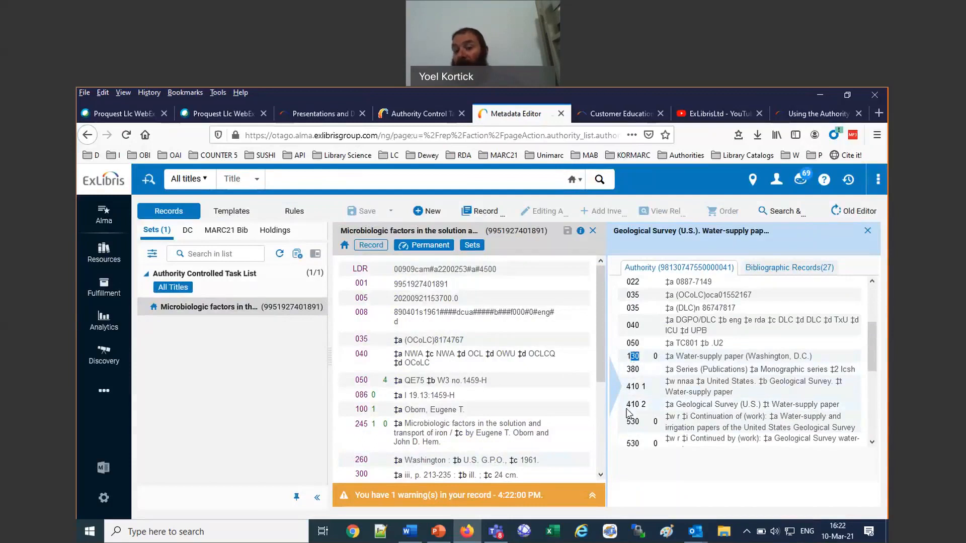
Look up the 1XX headings in the Library of Congress MARC 21 authority format in a new browser tab and compare them with the linked authority record.
{"action": "left_click", "coordinate": [879, 115]}
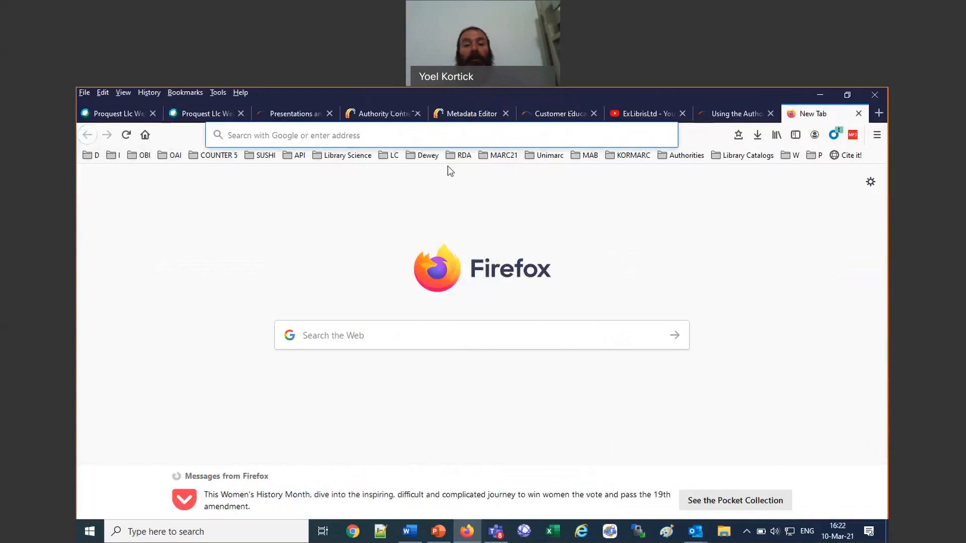
{"action": "left_click", "coordinate": [499, 156]}
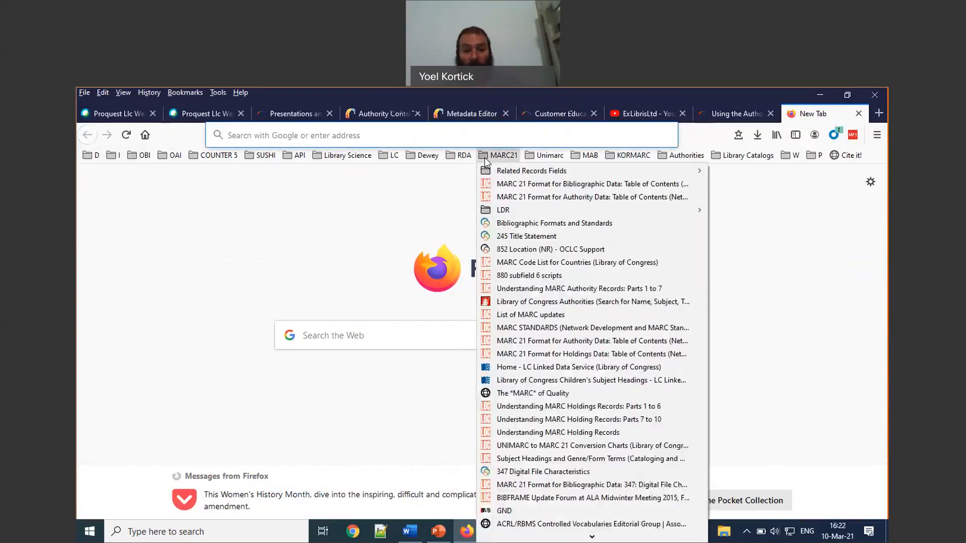
{"action": "left_click", "coordinate": [524, 195]}
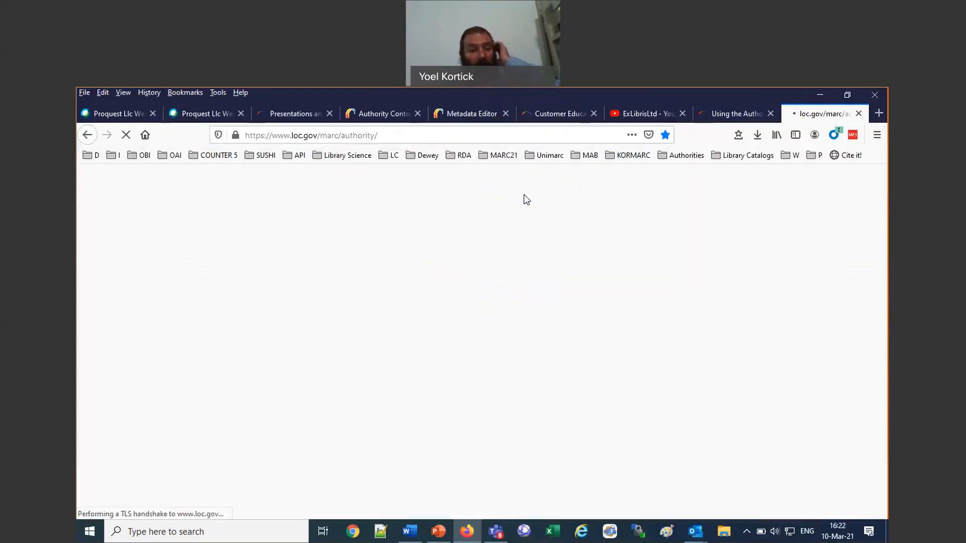
{"action": "scroll", "coordinate": [220, 362], "scroll_direction": "down", "scroll_amount": 3}
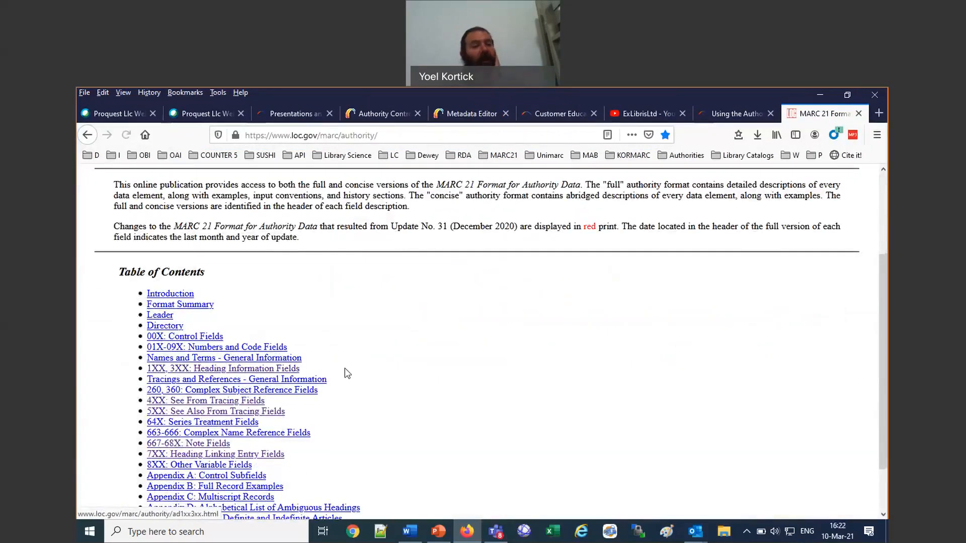
{"action": "left_click", "coordinate": [234, 372]}
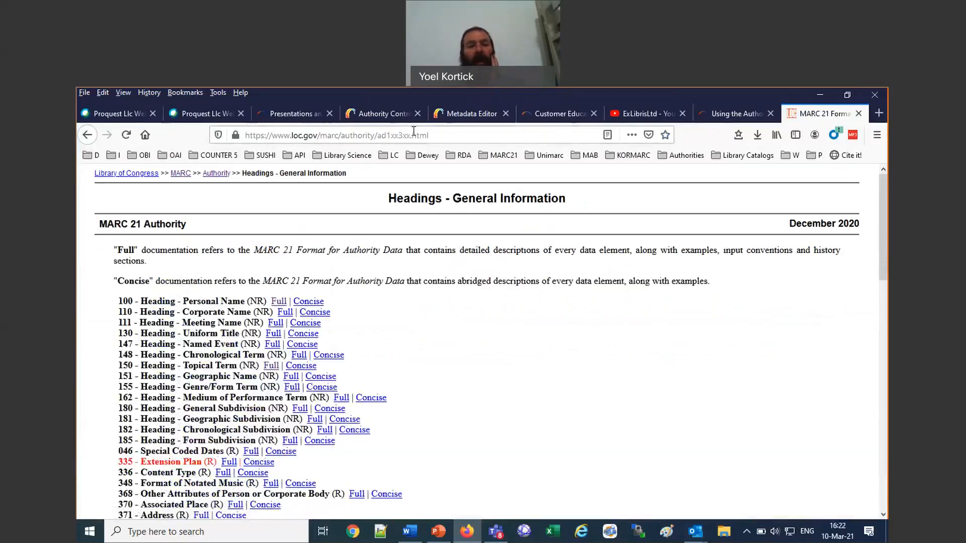
{"action": "left_click", "coordinate": [453, 117]}
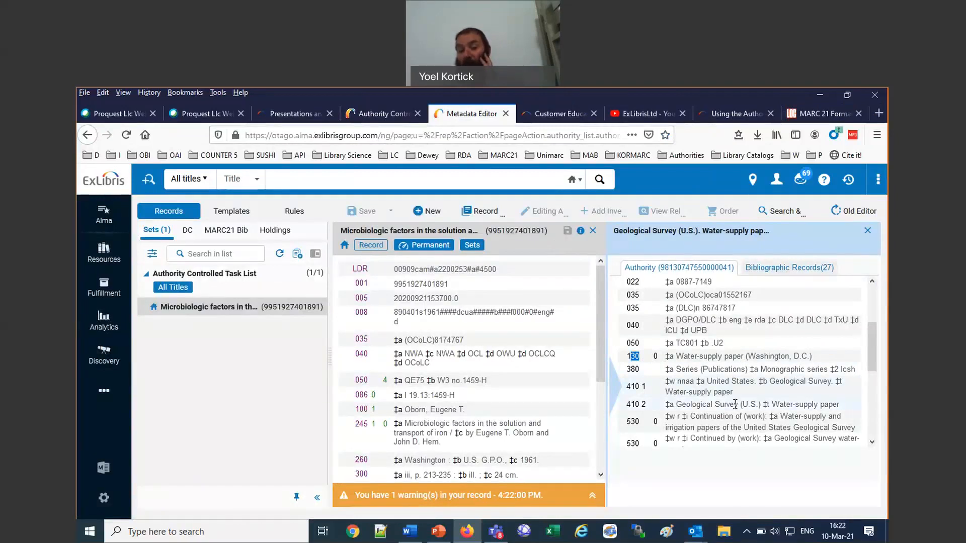
{"action": "left_click", "coordinate": [800, 113]}
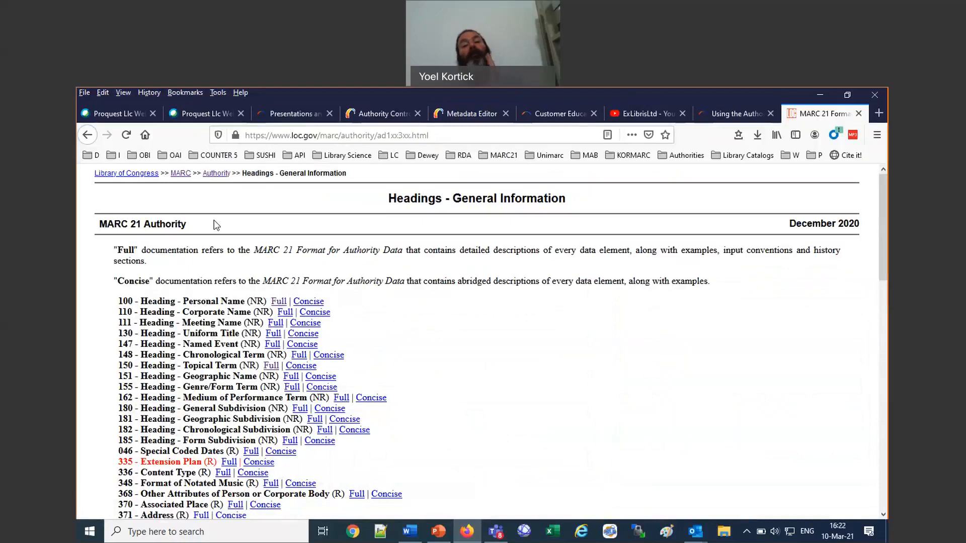
Return to the Metadata Editor and release the Authority Controlled Task List set with its records.
{"action": "left_click", "coordinate": [480, 115]}
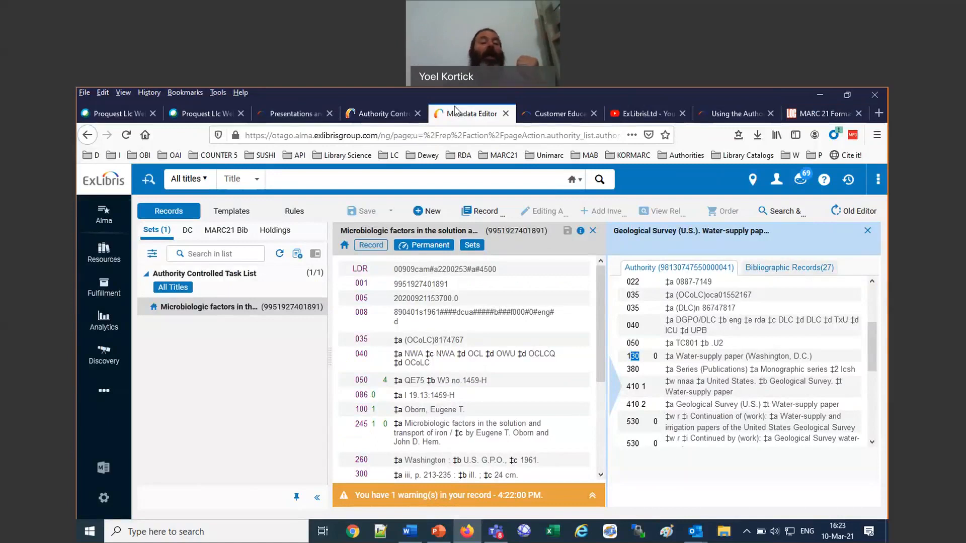
{"action": "left_click", "coordinate": [298, 254]}
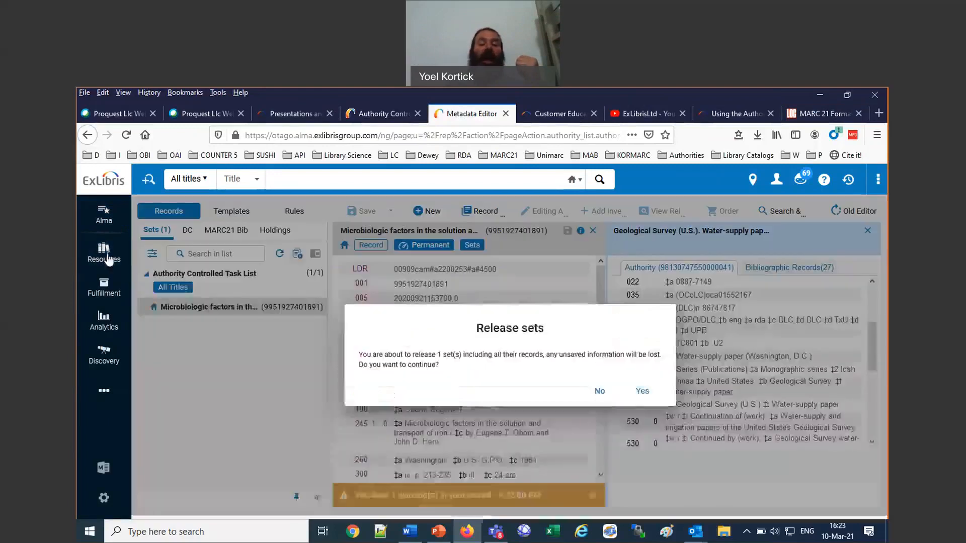
{"action": "left_click", "coordinate": [641, 393]}
Open the Authority Control Task List and review the report types offered for filtering.
{"action": "left_click", "coordinate": [101, 258]}
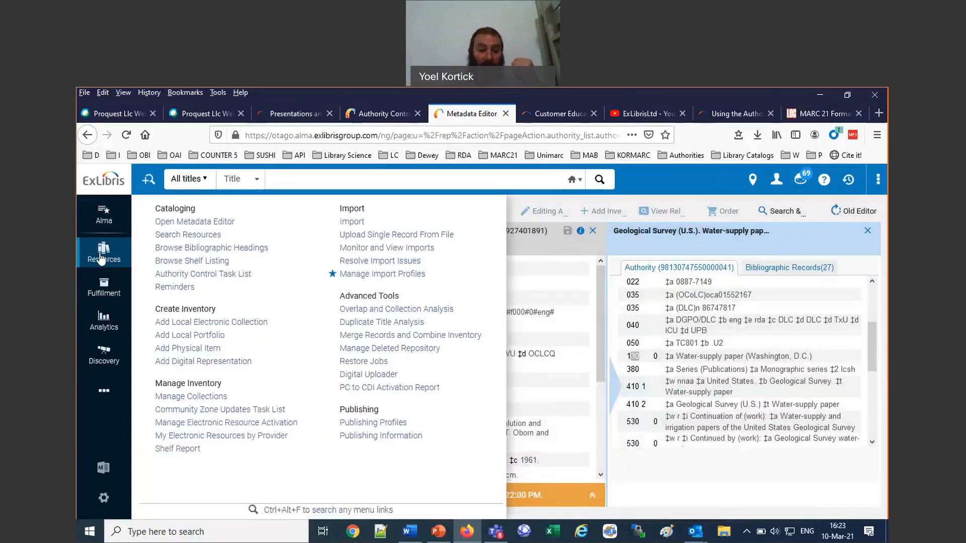
{"action": "left_click", "coordinate": [189, 280]}
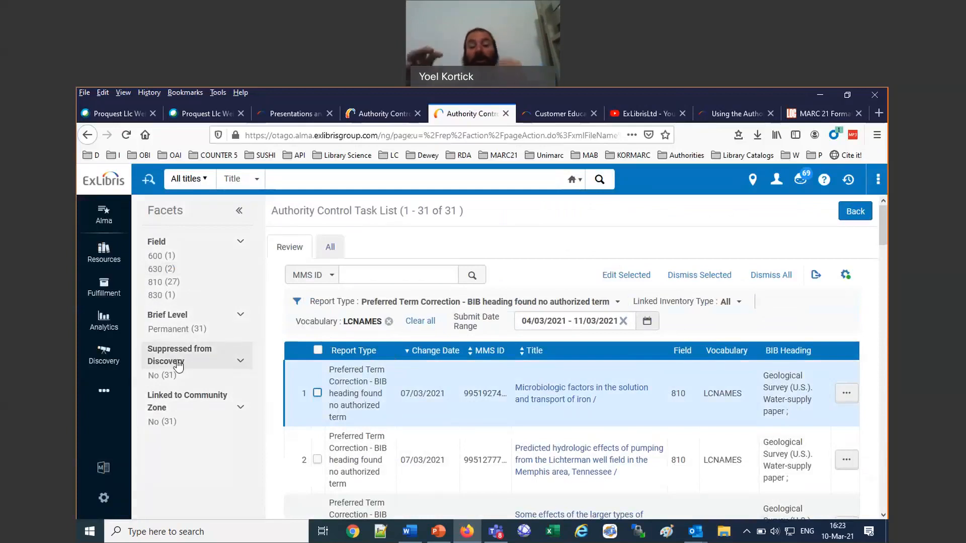
{"action": "left_click", "coordinate": [555, 304]}
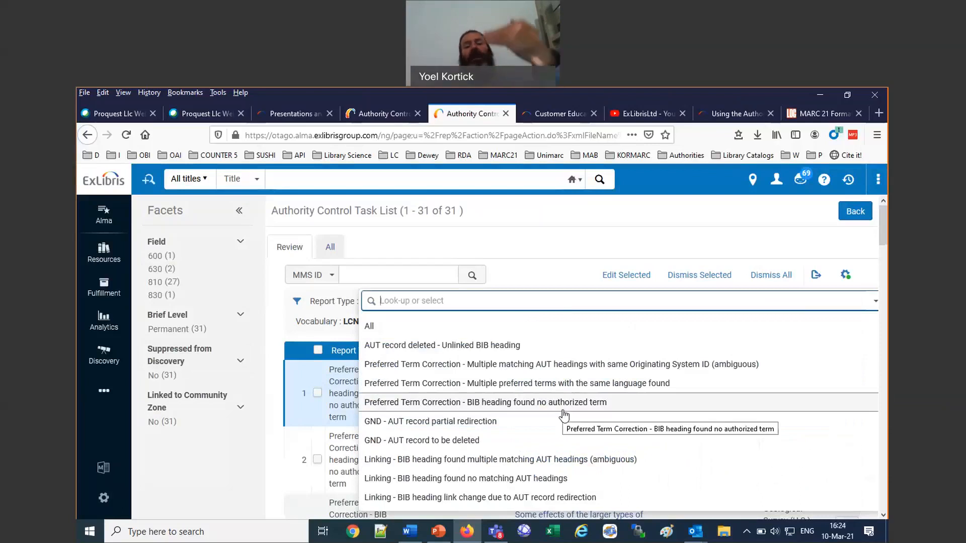
{"action": "scroll", "coordinate": [564, 416], "scroll_direction": "down", "scroll_amount": 1}
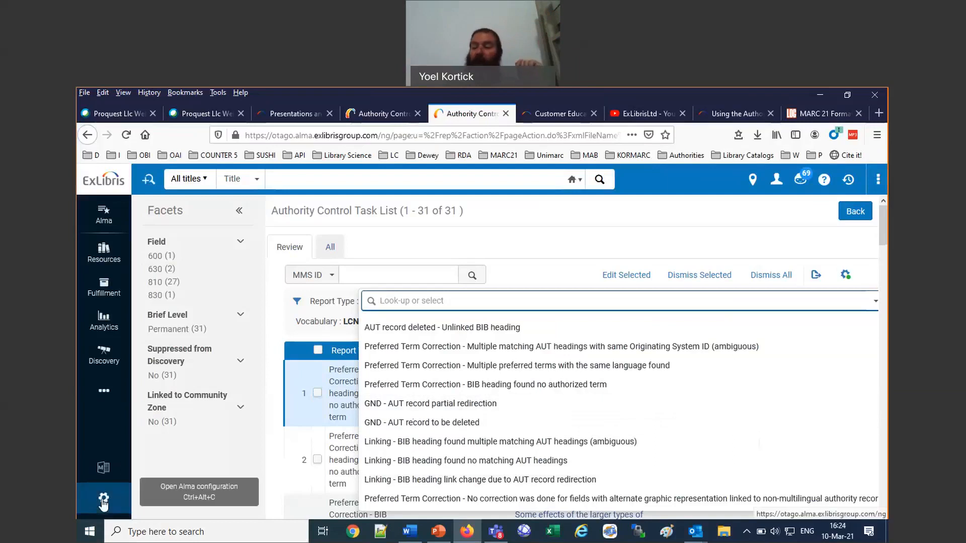
Search the Alma configuration for "authority" and open the Authority Control Task List Types code table.
{"action": "left_click", "coordinate": [103, 500]}
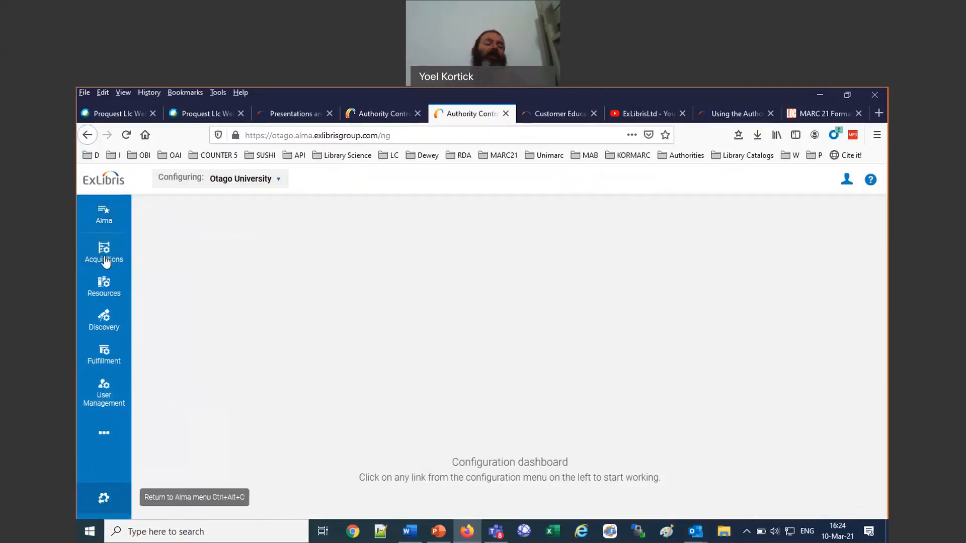
{"action": "left_click", "coordinate": [107, 217]}
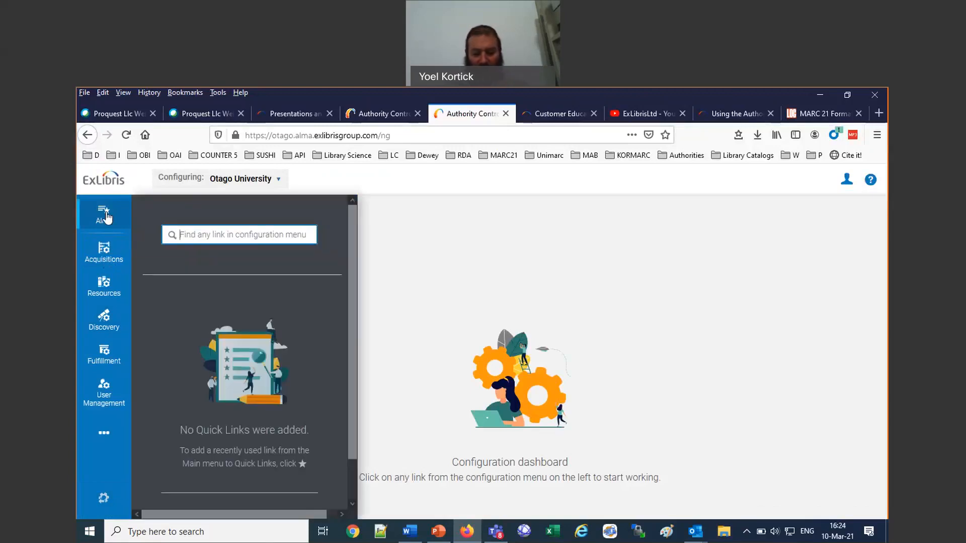
{"action": "type", "text": "authority"}
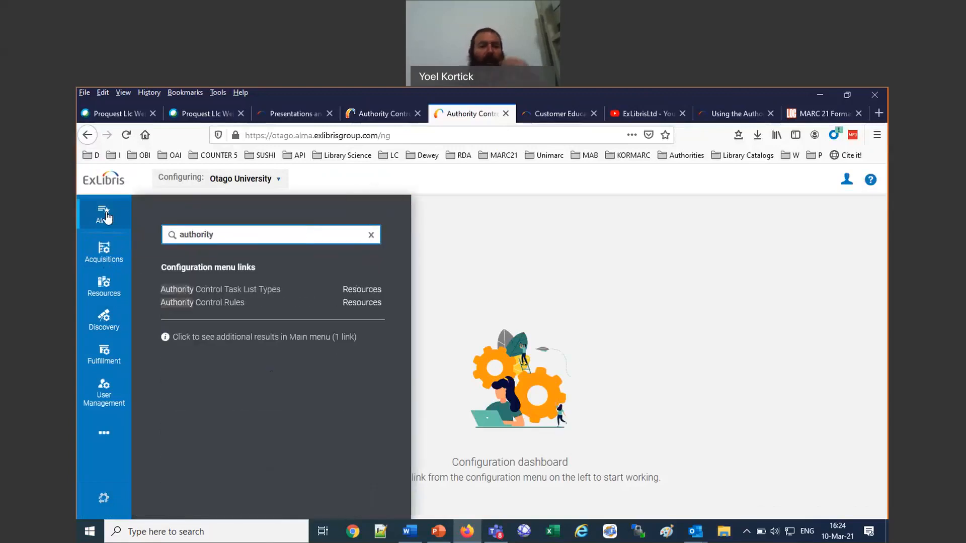
{"action": "left_click", "coordinate": [210, 293]}
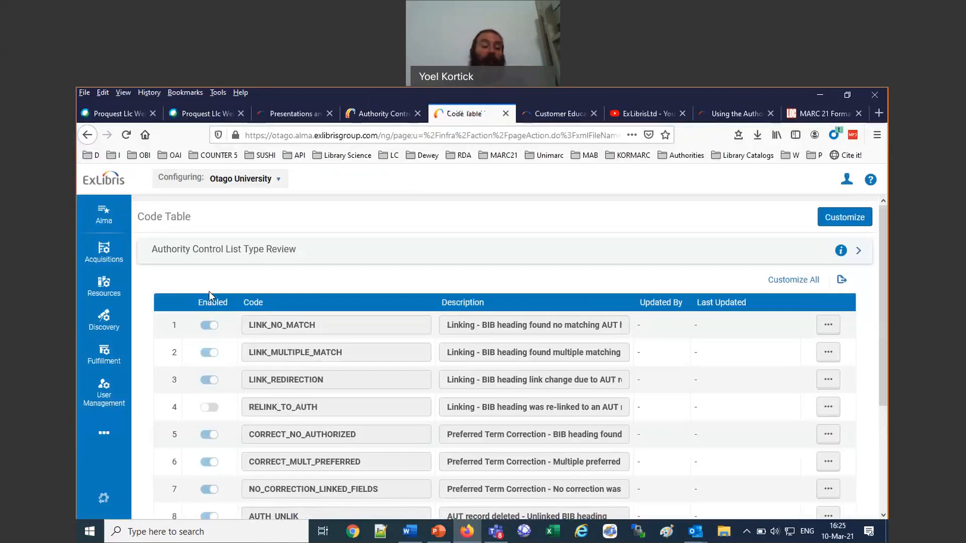
Customize the GND_AUT_RECORD_PARTIAL_REDIRECTION row of the code table and disable it.
{"action": "scroll", "coordinate": [325, 422], "scroll_direction": "down", "scroll_amount": 5}
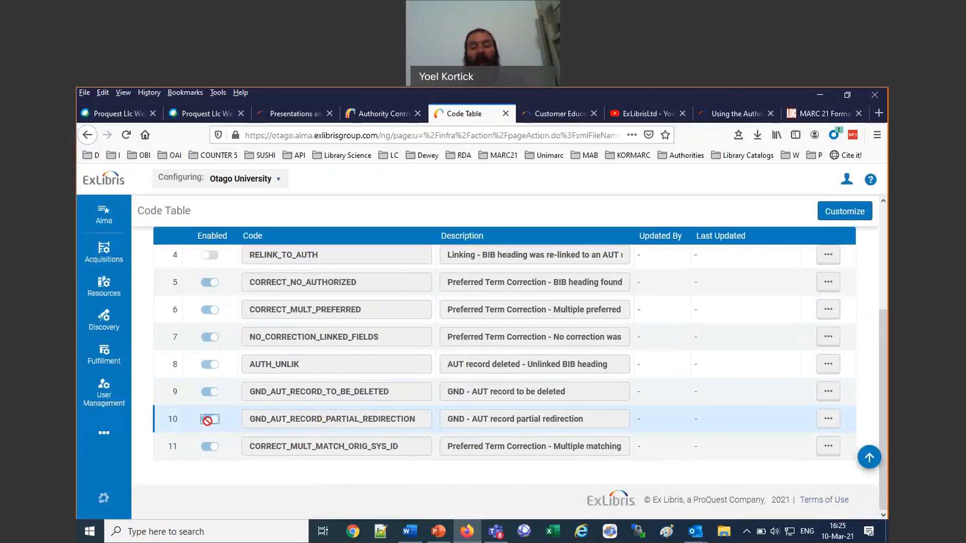
{"action": "left_click", "coordinate": [826, 424]}
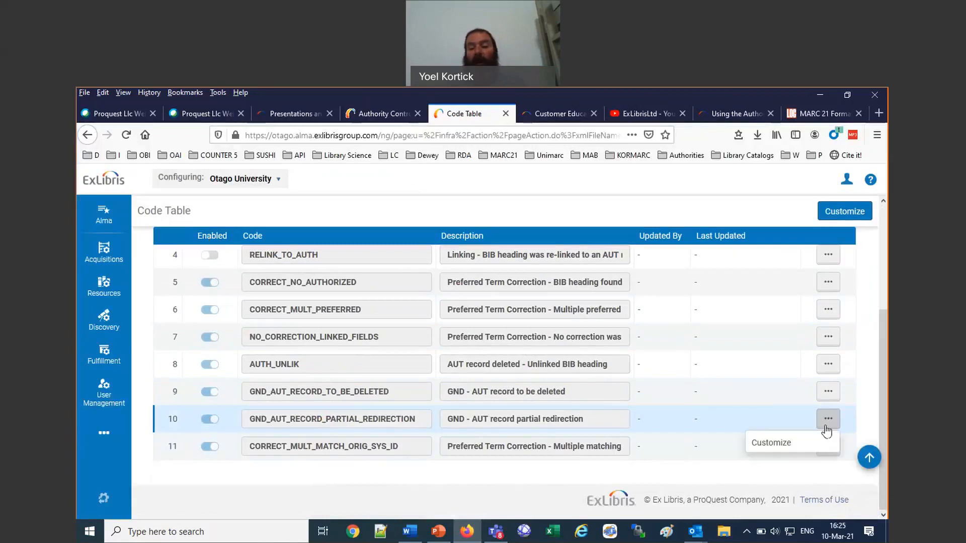
{"action": "left_click", "coordinate": [783, 445]}
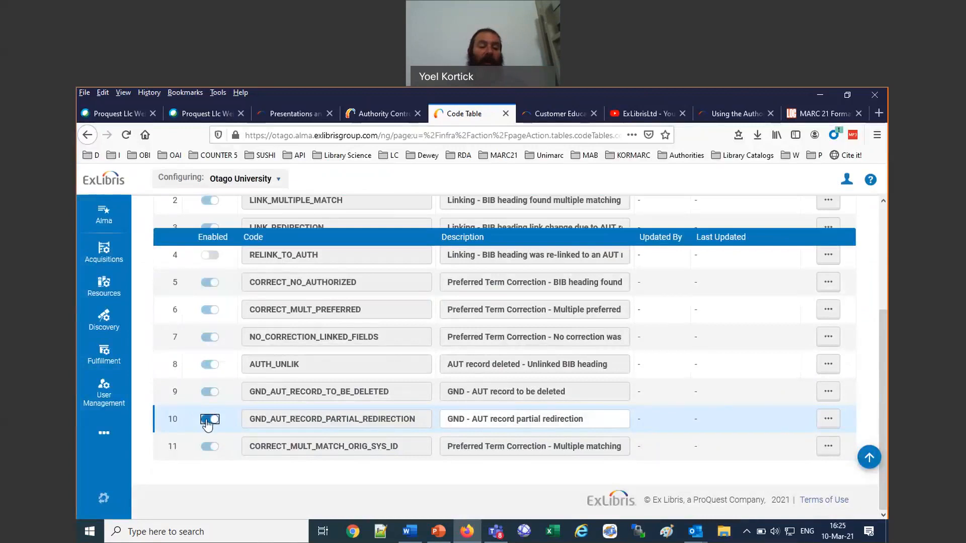
{"action": "left_click", "coordinate": [206, 421]}
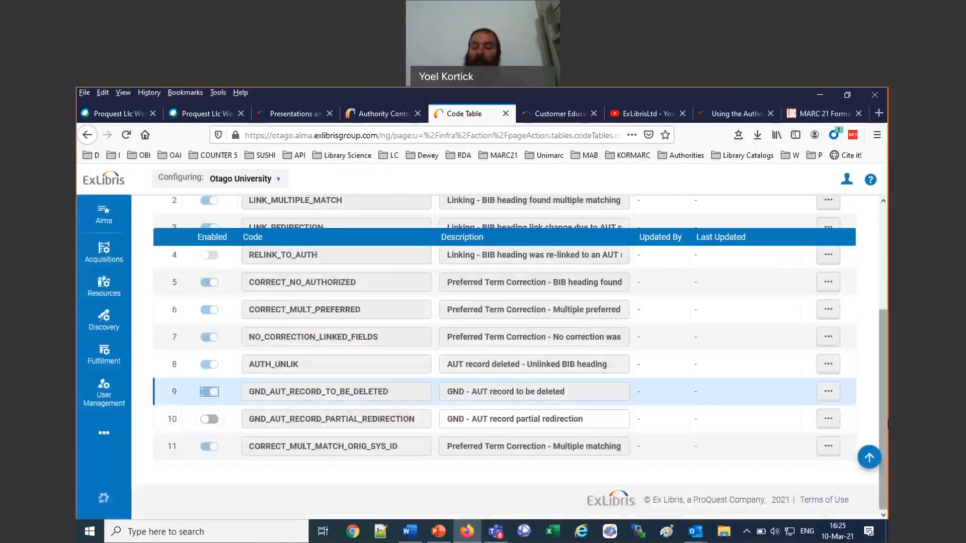
Customize and disable the GND_AUT_RECORD_TO_BE_DELETED row, and save the customized code table.
{"action": "left_click", "coordinate": [830, 394]}
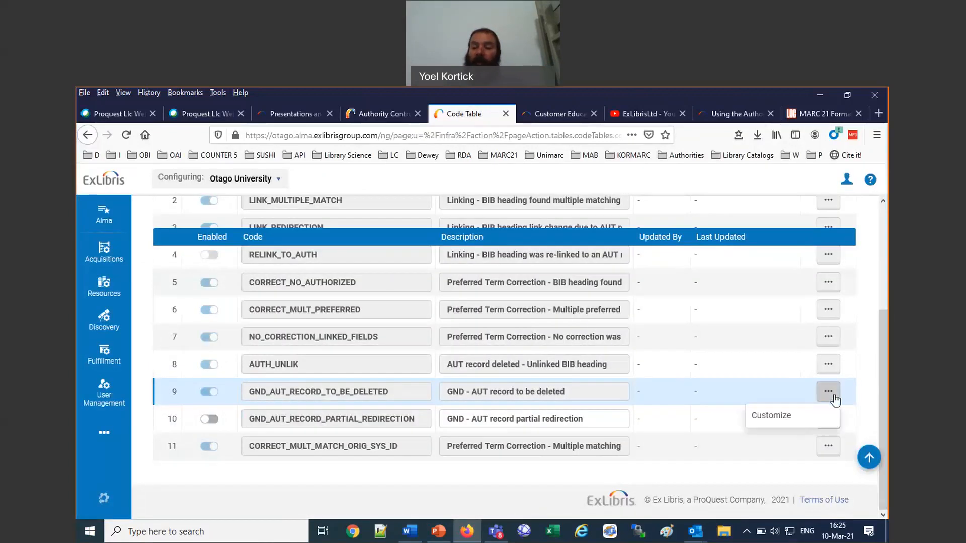
{"action": "left_click", "coordinate": [781, 420]}
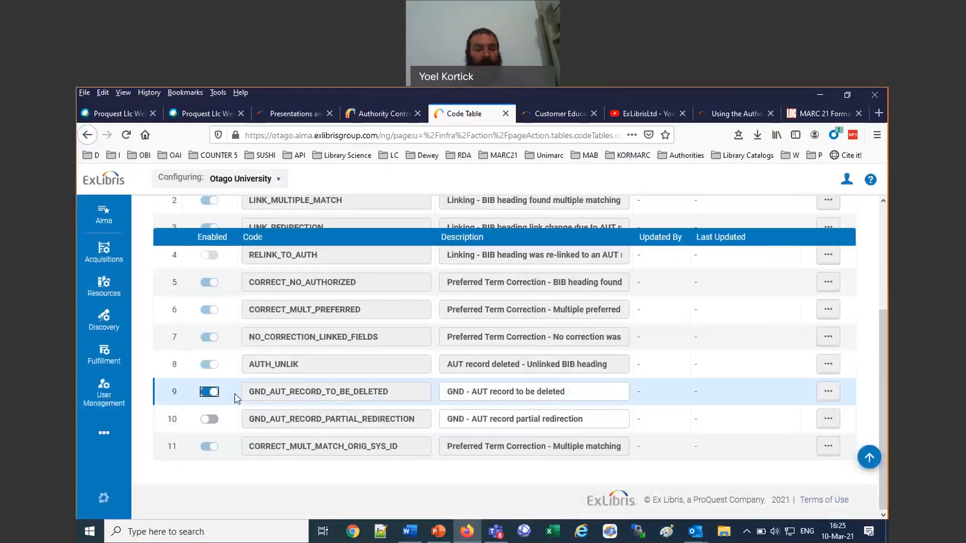
{"action": "left_click", "coordinate": [205, 395]}
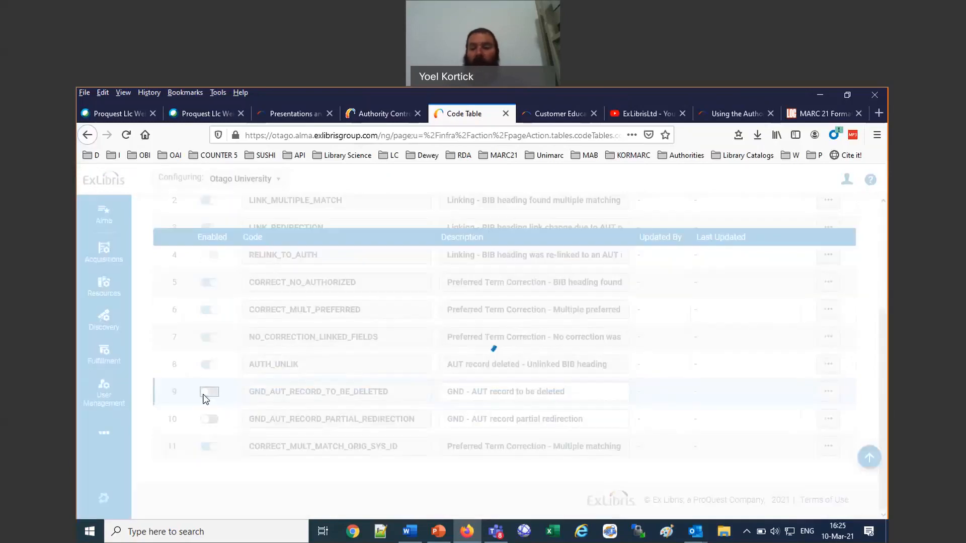
{"action": "scroll", "coordinate": [777, 398], "scroll_direction": "up", "scroll_amount": 5}
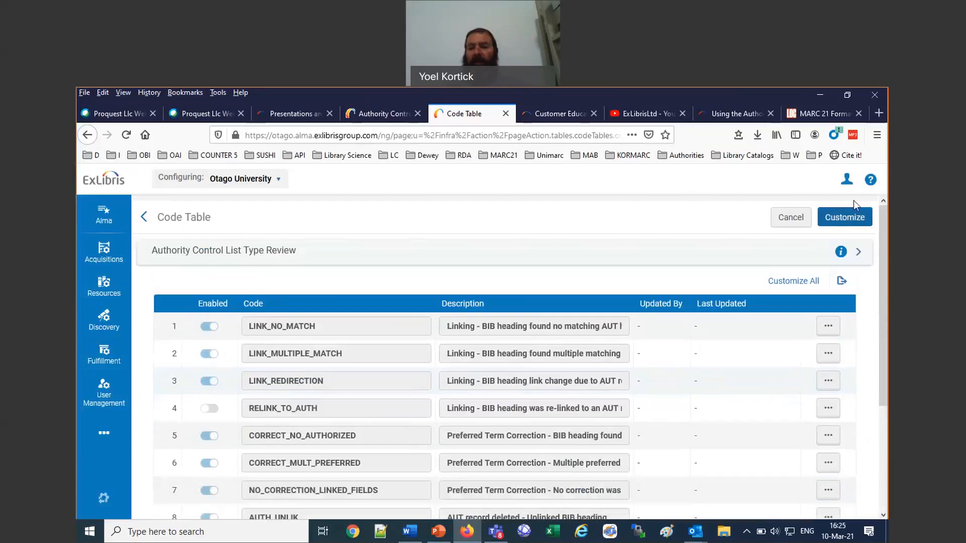
{"action": "left_click", "coordinate": [856, 217]}
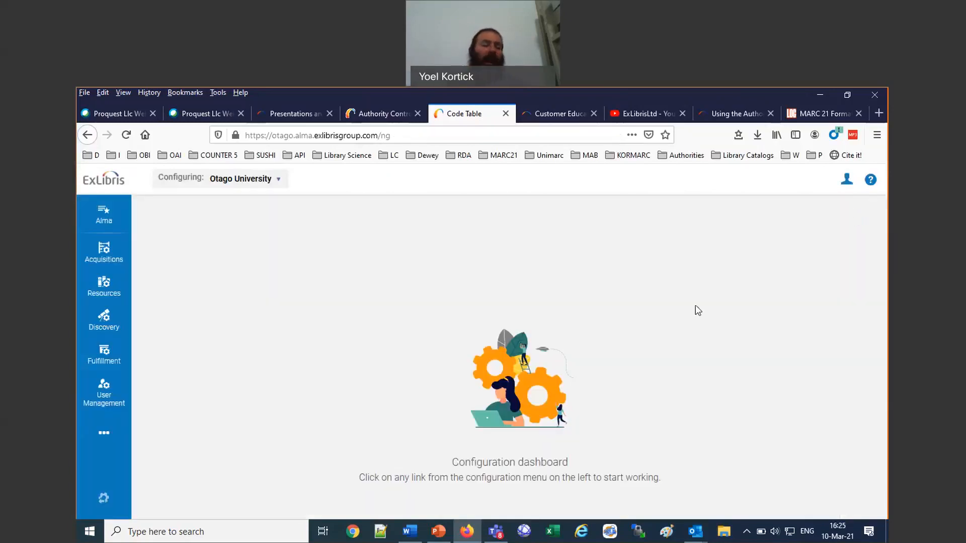
Leave configuration, reopen the Authority Control Task List and check its report type options for the two disabled GND types.
{"action": "left_click", "coordinate": [107, 503]}
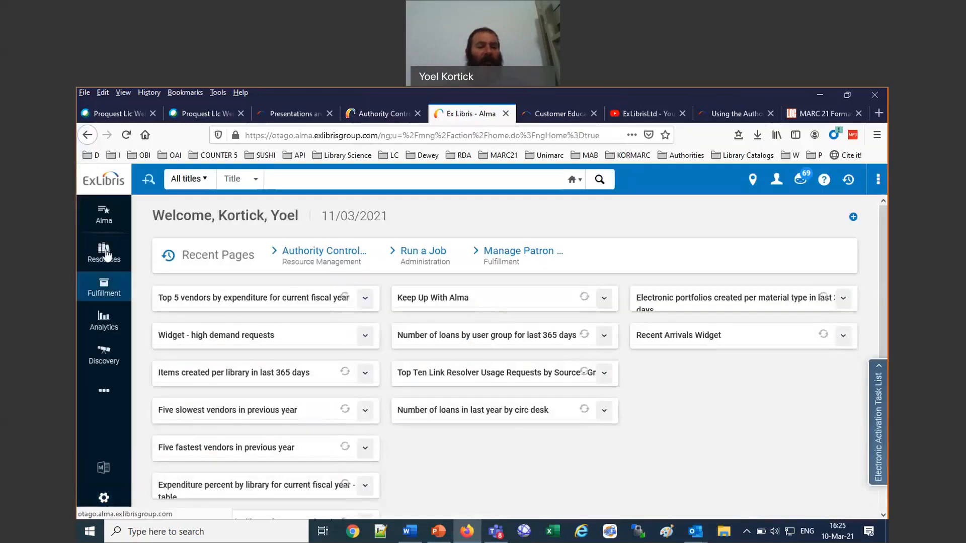
{"action": "left_click", "coordinate": [105, 252]}
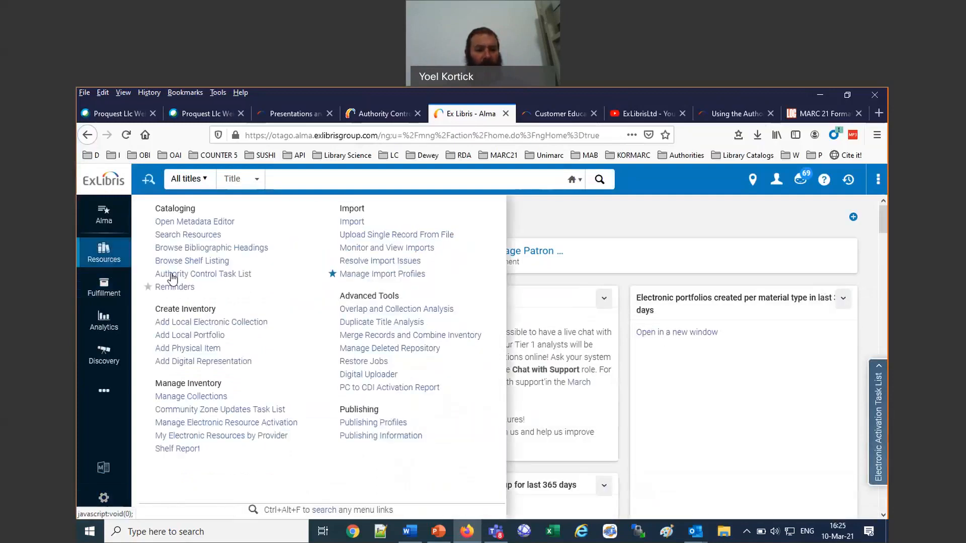
{"action": "left_click", "coordinate": [173, 275]}
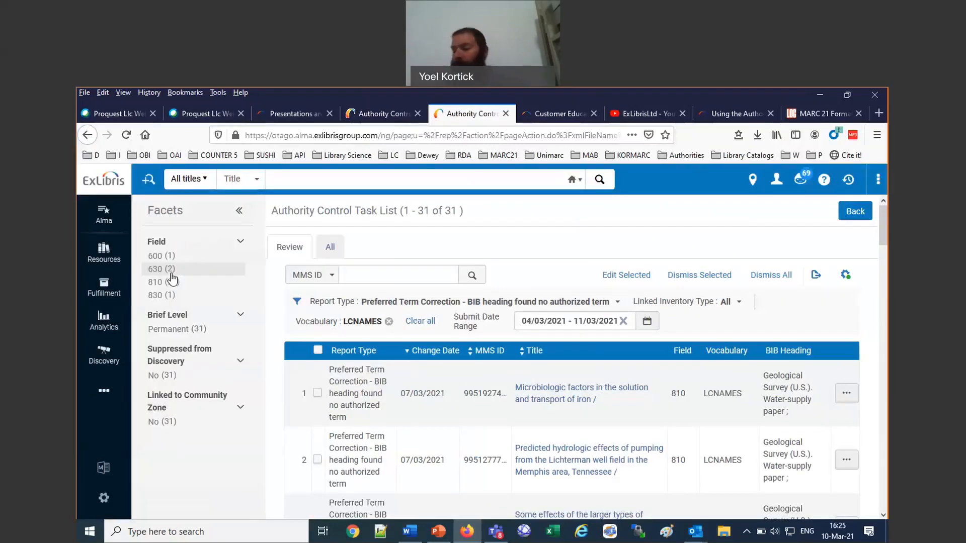
{"action": "left_click", "coordinate": [422, 304]}
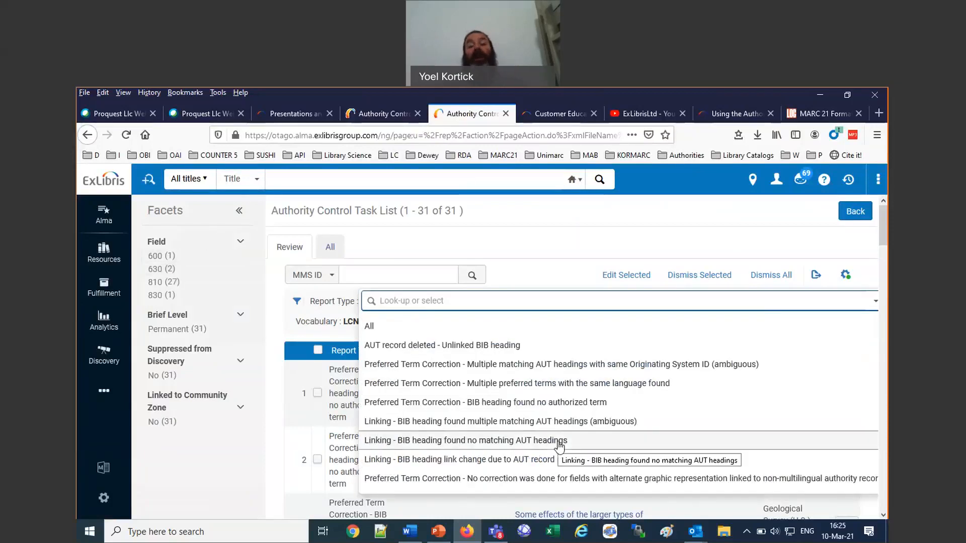
{"action": "scroll", "coordinate": [560, 446], "scroll_direction": "down", "scroll_amount": 3}
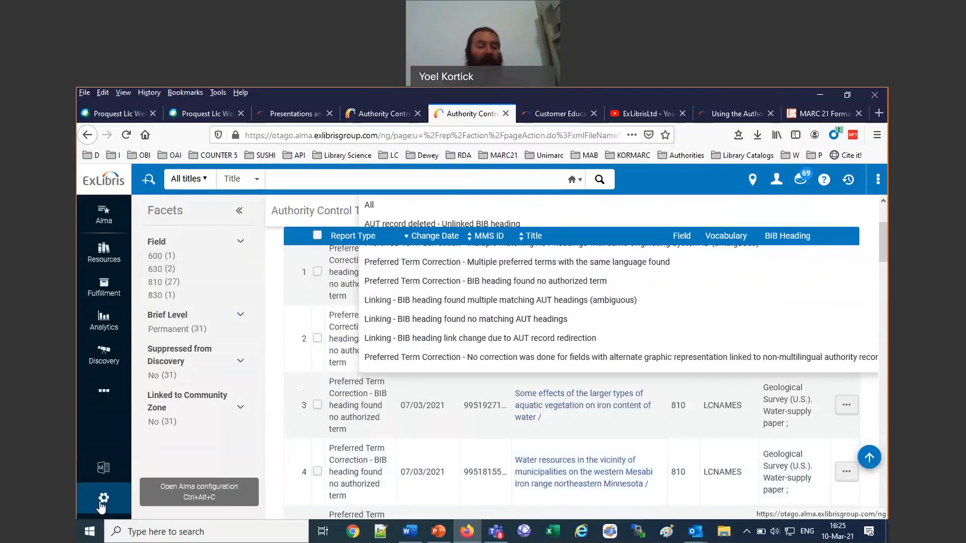
Go back to the Alma configuration, search for "cont" and reopen the Authority Control Task List Types code table.
{"action": "left_click", "coordinate": [101, 504]}
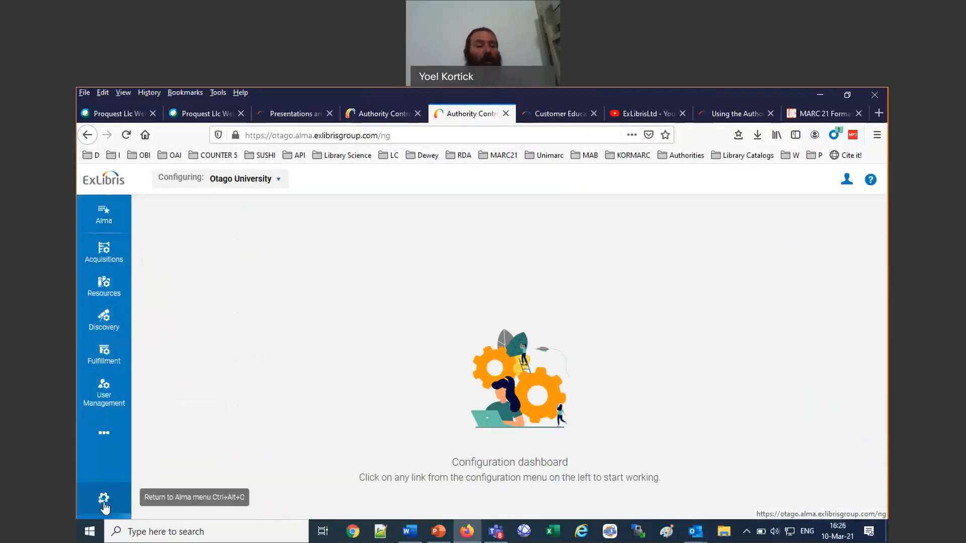
{"action": "left_click", "coordinate": [109, 291]}
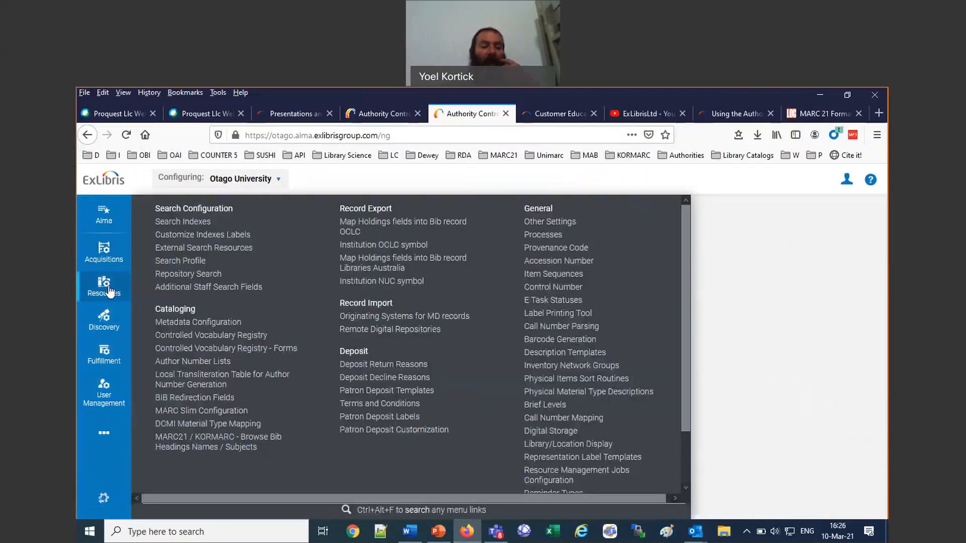
{"action": "left_click", "coordinate": [111, 220]}
{"action": "type", "text": "control"}
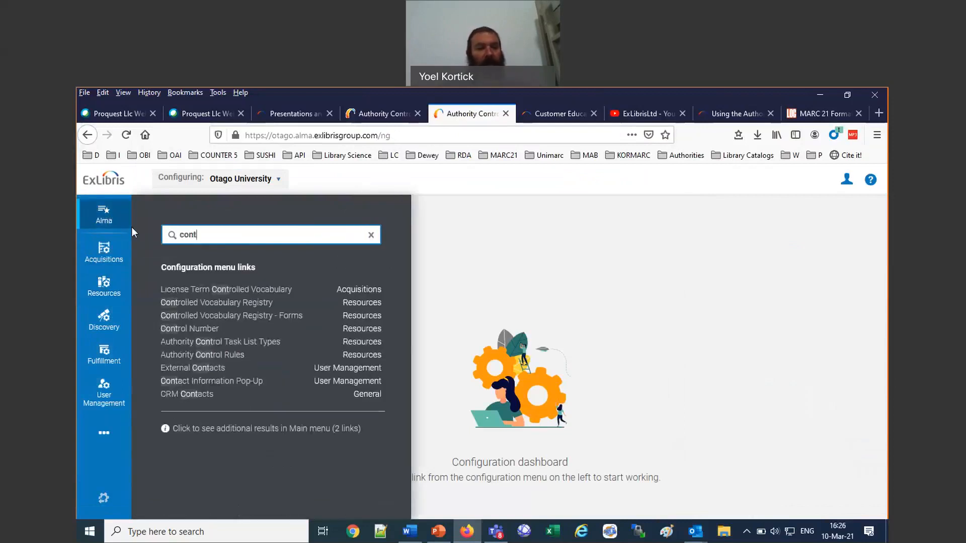
{"action": "left_click", "coordinate": [211, 343]}
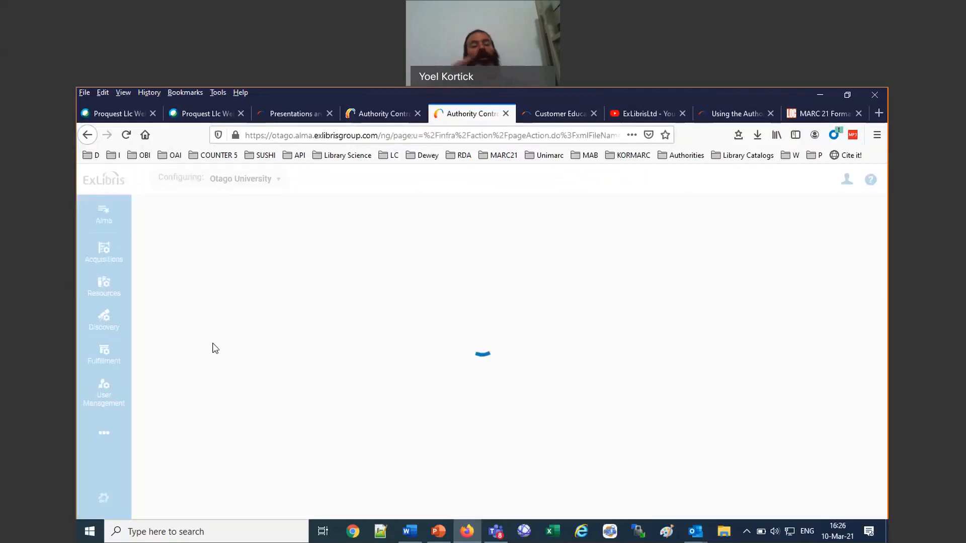
Enable the GND_AUT_RECORD_TO_BE_DELETED and GND_AUT_RECORD_PARTIAL_REDIRECTION rows and save the customized code table.
{"action": "scroll", "coordinate": [214, 347], "scroll_direction": "down", "scroll_amount": 3}
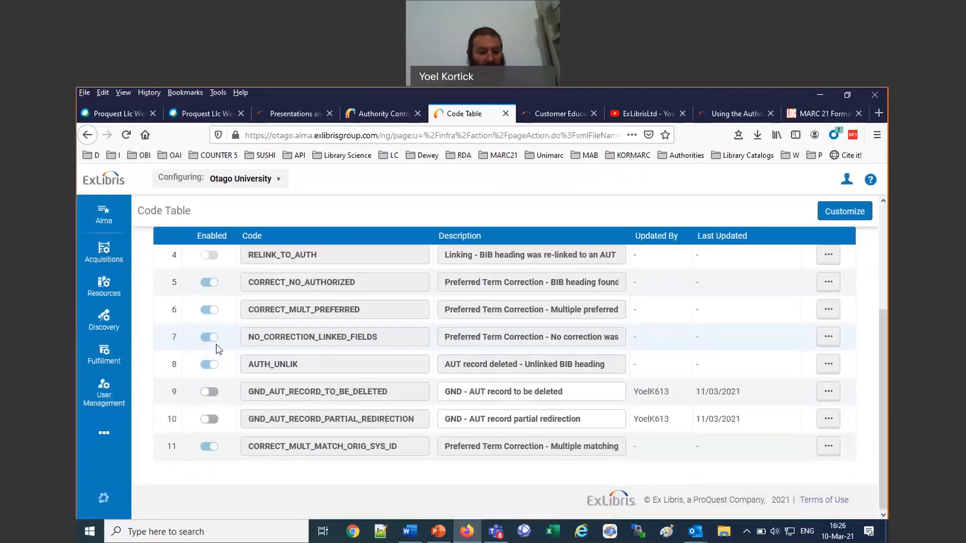
{"action": "left_click", "coordinate": [210, 393]}
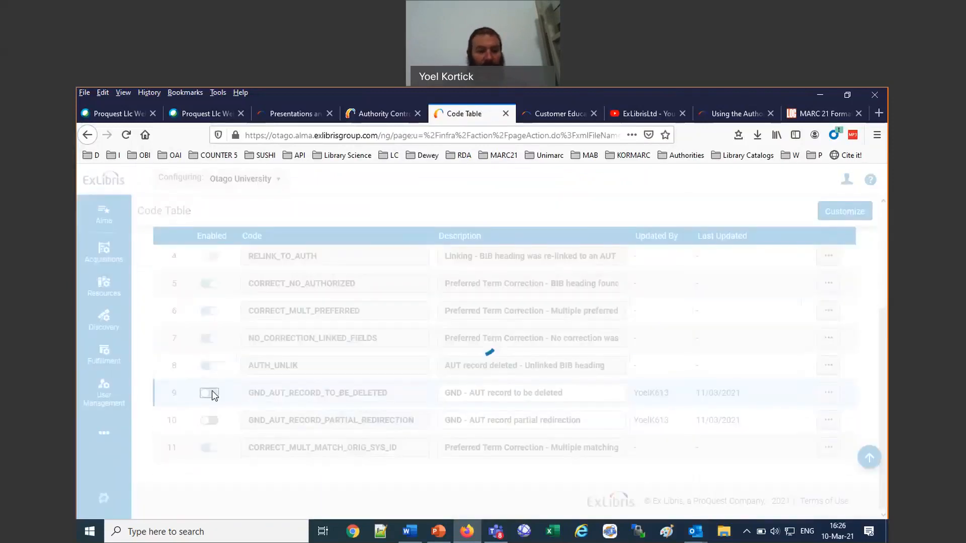
{"action": "left_click", "coordinate": [210, 420]}
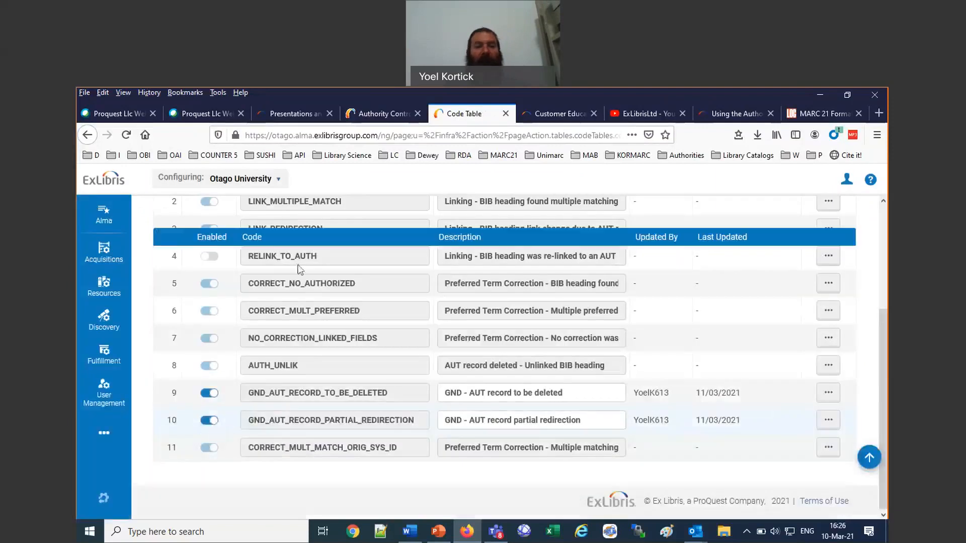
{"action": "left_click", "coordinate": [861, 221]}
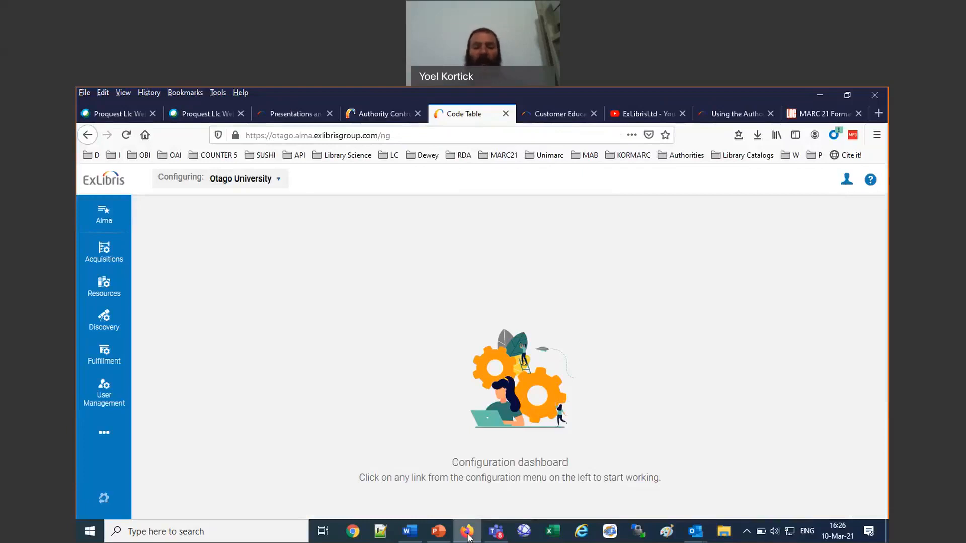
Switch to the PowerPoint presentation and view the slide example for "Preferred Term Correction - BIB heading found no authorized term".
{"action": "left_click", "coordinate": [804, 312]}
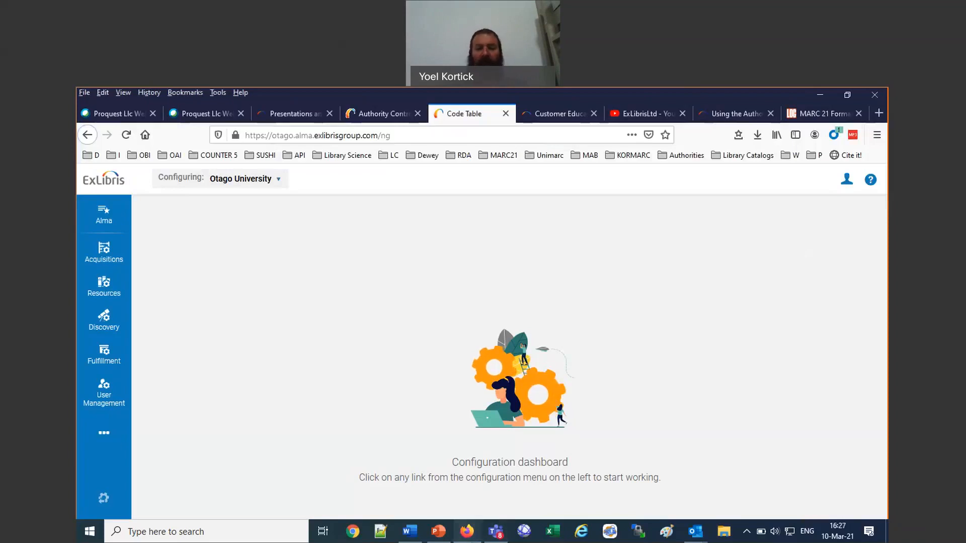
{"action": "left_click", "coordinate": [464, 534]}
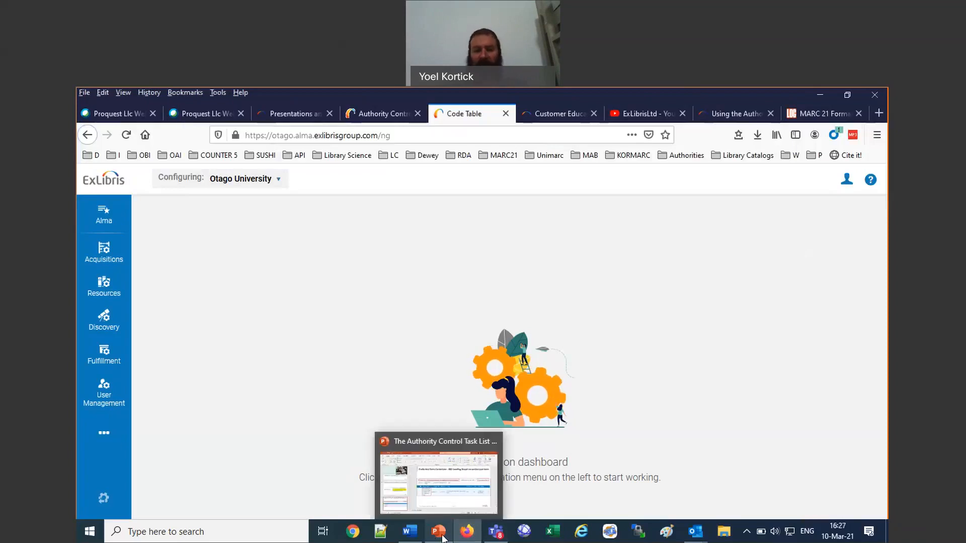
{"action": "left_click", "coordinate": [443, 538]}
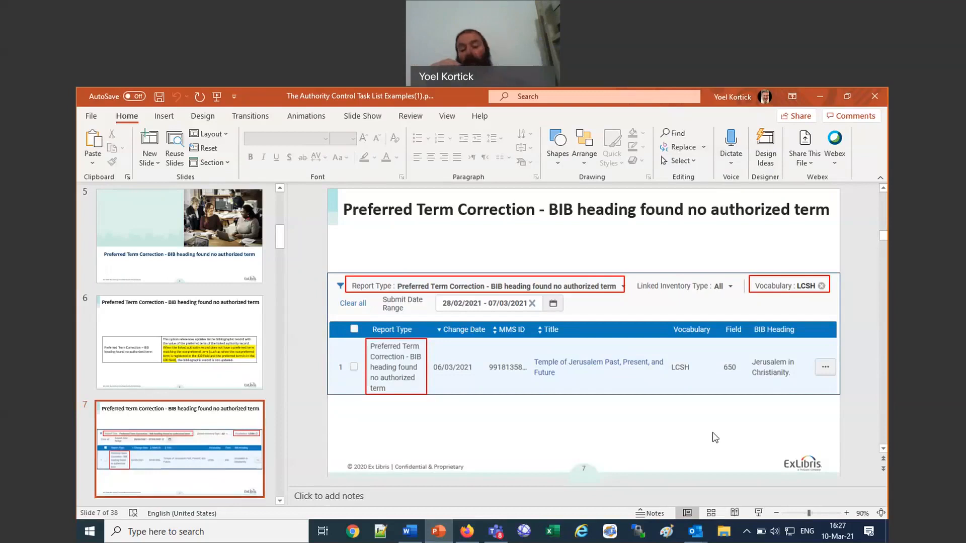
Return to Alma, leave configuration and check the report type options in the Alma University Authority Control Task List.
{"action": "left_click", "coordinate": [476, 532]}
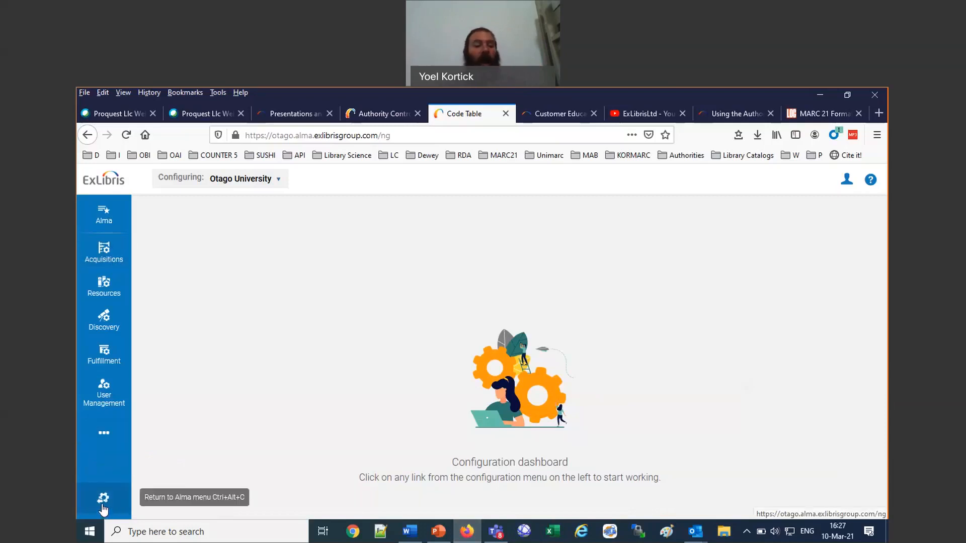
{"action": "left_click", "coordinate": [103, 503]}
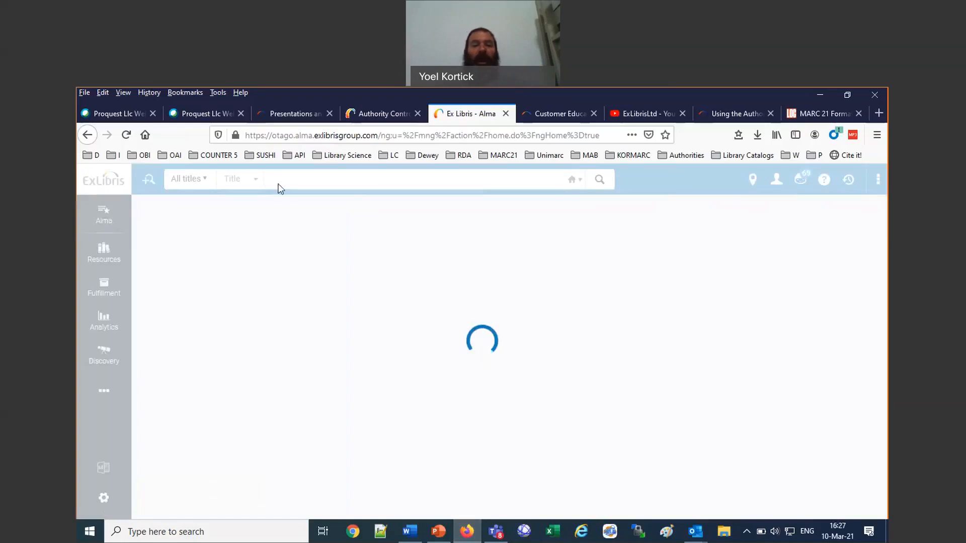
{"action": "left_click", "coordinate": [370, 117]}
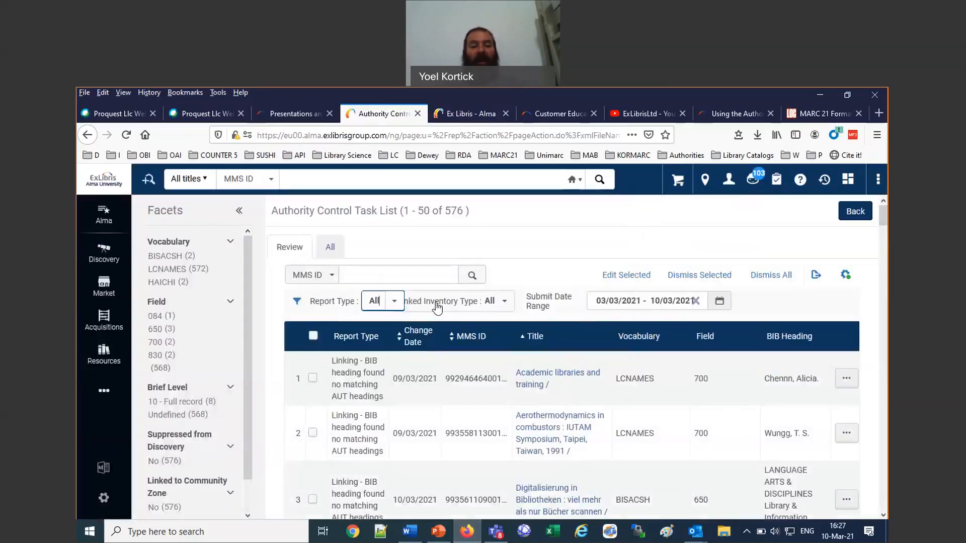
{"action": "left_click", "coordinate": [362, 308]}
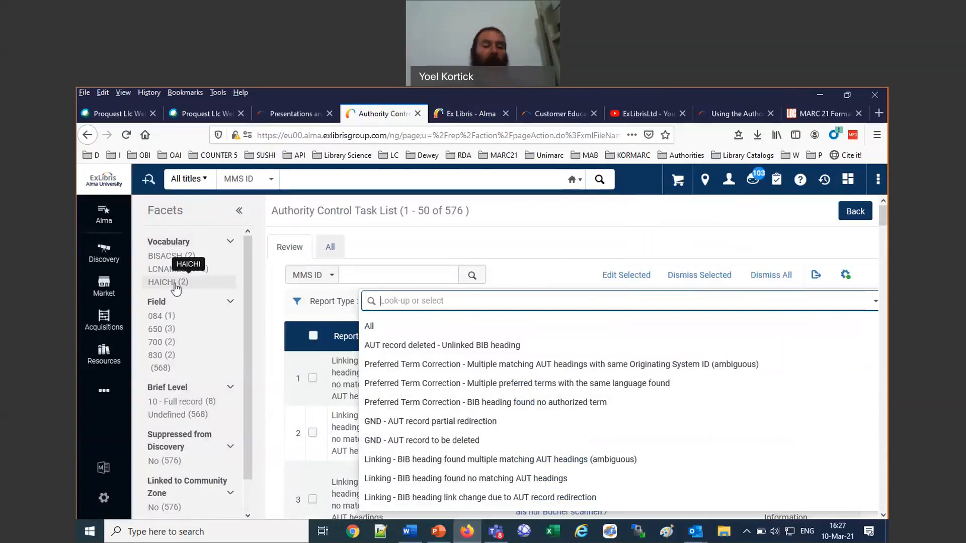
{"action": "left_click", "coordinate": [504, 250]}
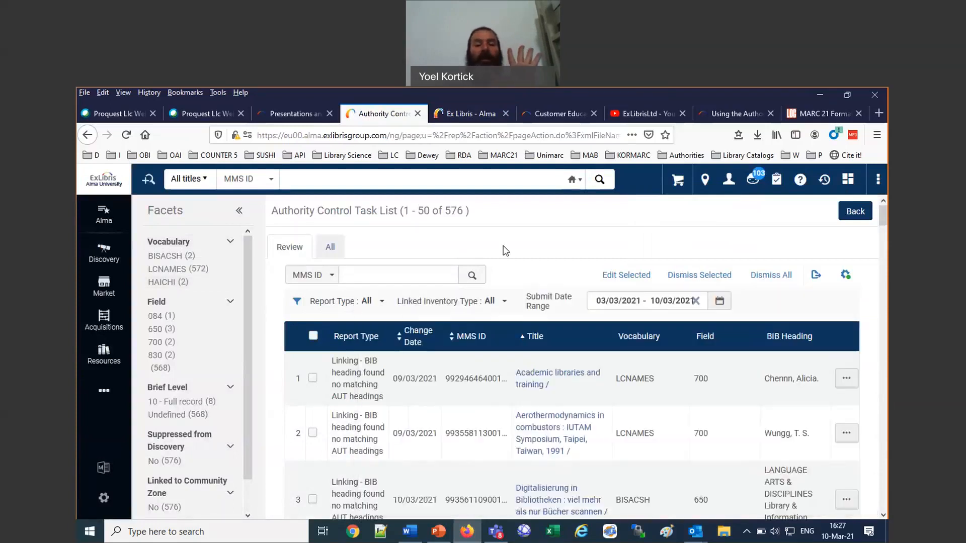
Switch to PowerPoint and go forward to the section on "Linking - BIB heading found no matching AUT headings".
{"action": "left_click", "coordinate": [438, 532]}
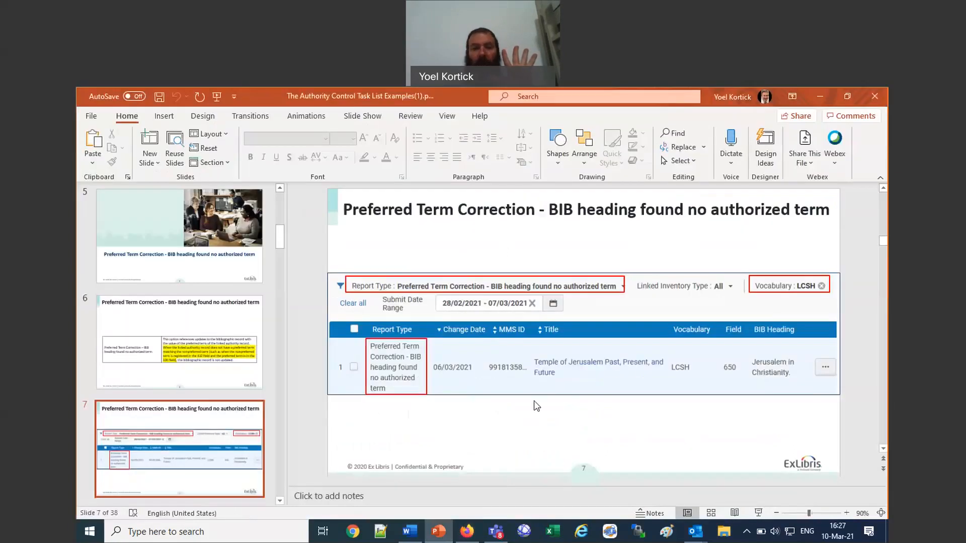
{"action": "scroll", "coordinate": [534, 401], "scroll_direction": "down", "scroll_amount": 3}
{"action": "scroll", "coordinate": [533, 401], "scroll_direction": "down", "scroll_amount": 1}
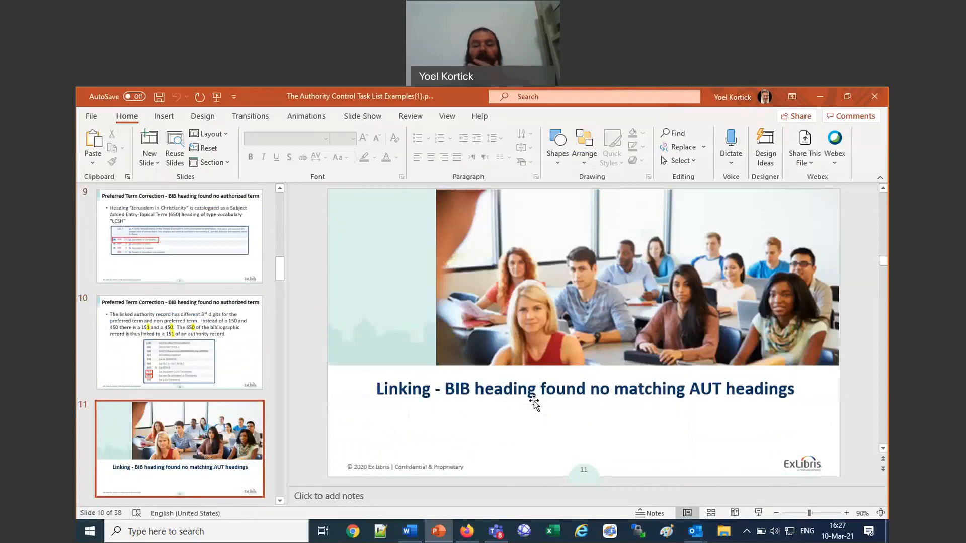
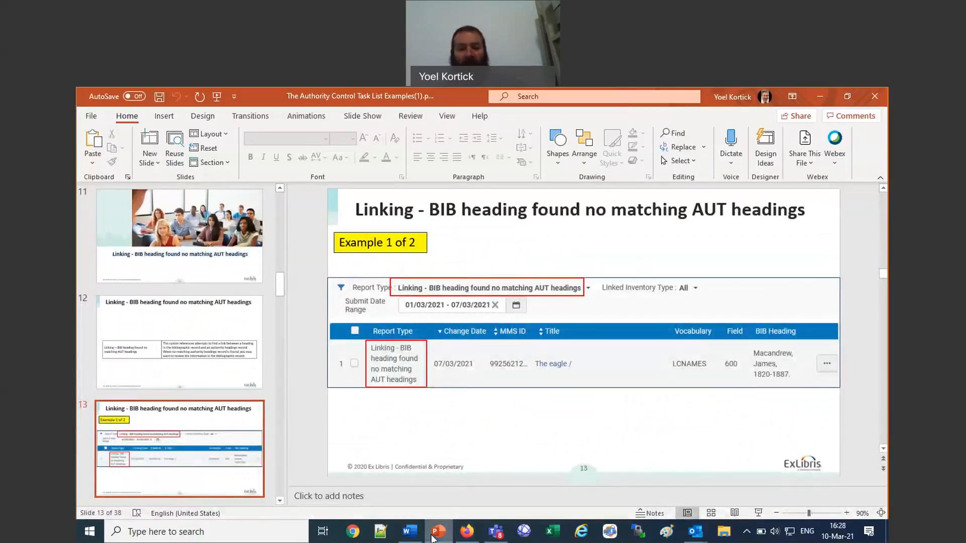
Back in Alma, filter the Otago Authority Control Task List by report type "Linking - BIB heading found no matching AUT headings".
{"action": "left_click", "coordinate": [467, 532]}
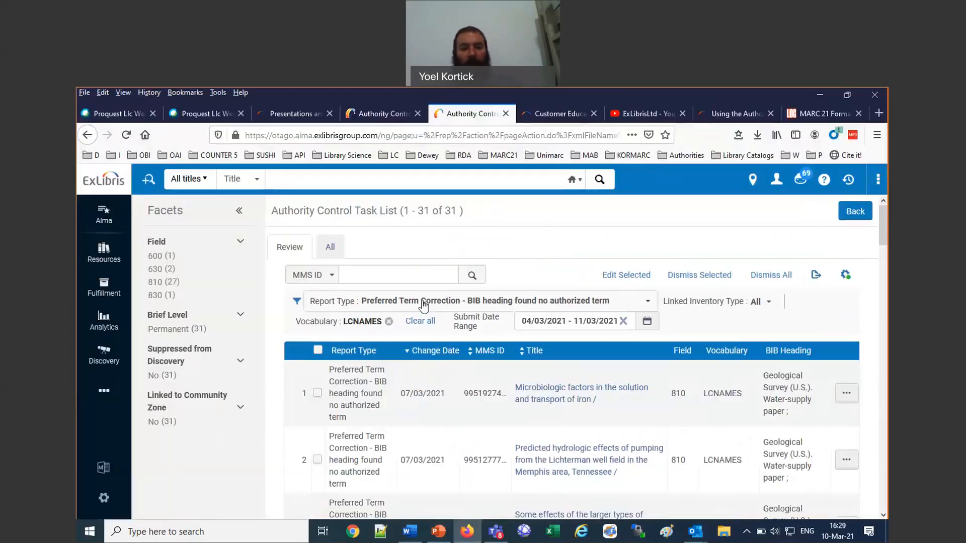
{"action": "left_click", "coordinate": [482, 301]}
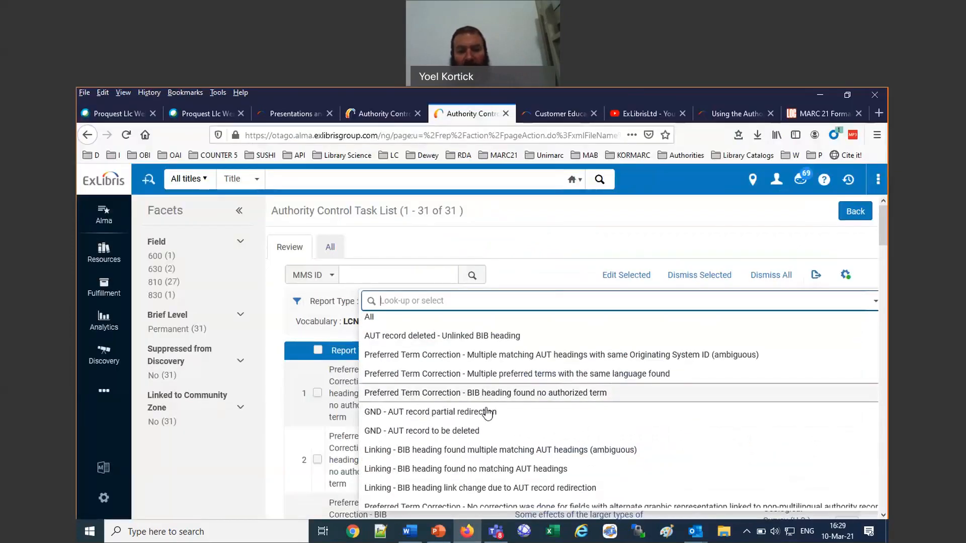
{"action": "scroll", "coordinate": [483, 407], "scroll_direction": "down", "scroll_amount": 1}
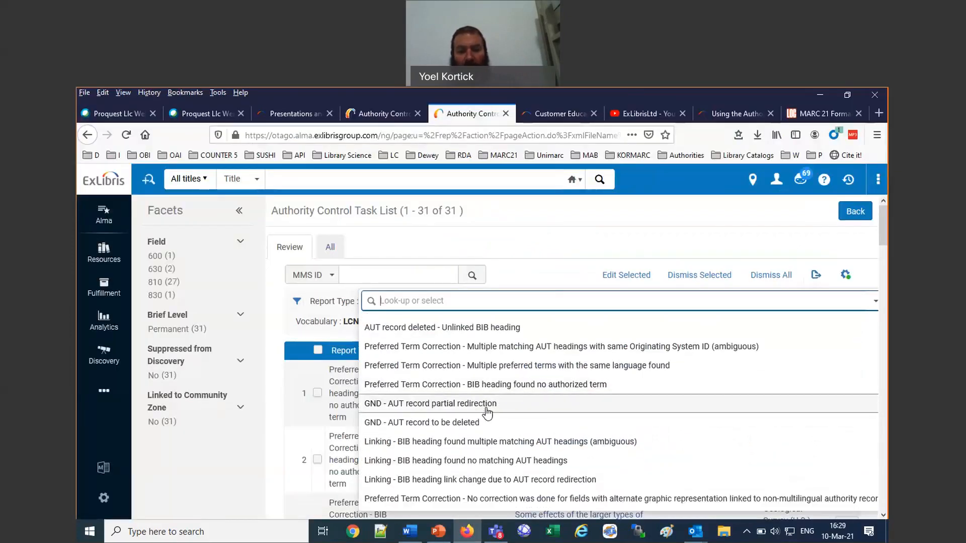
{"action": "left_click", "coordinate": [514, 461]}
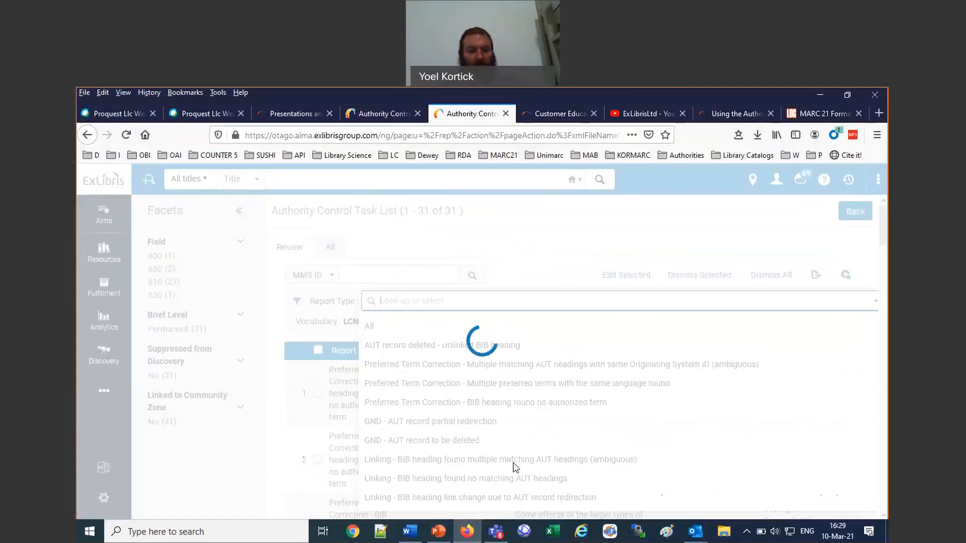
{"action": "left_click", "coordinate": [440, 533]}
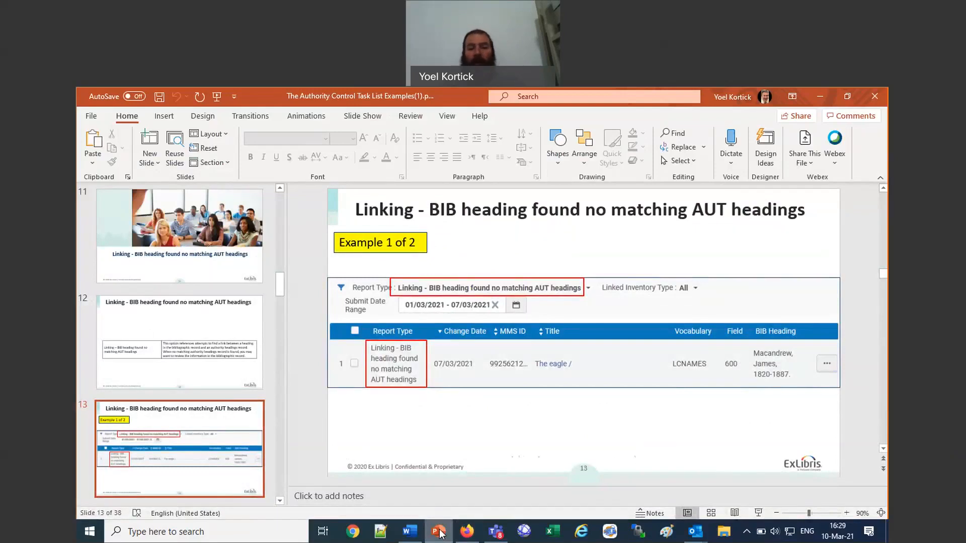
{"action": "left_click", "coordinate": [439, 532]}
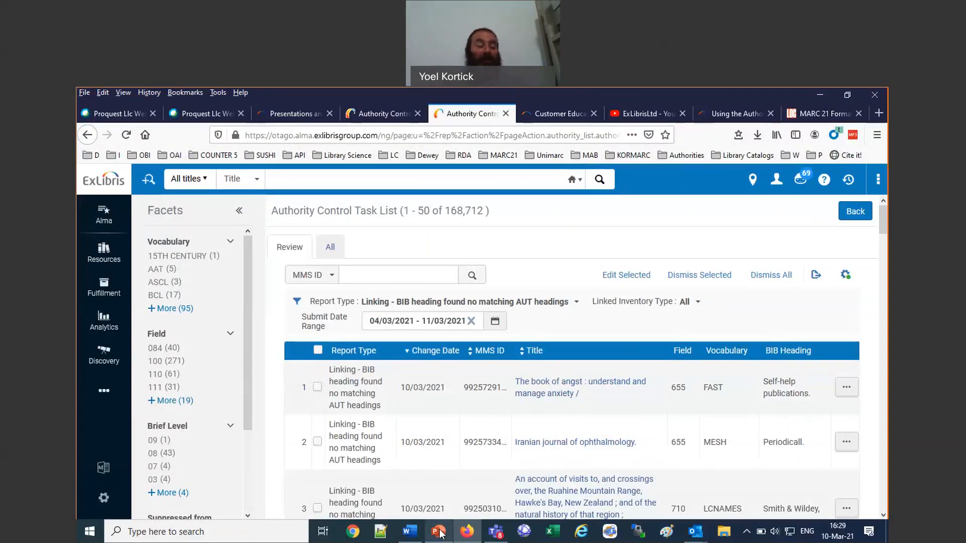
Expand the Vocabulary facet, look through the full list and limit the task list to the 15TH CENTURY vocabulary.
{"action": "left_click", "coordinate": [170, 310]}
{"action": "scroll", "coordinate": [171, 352], "scroll_direction": "down", "scroll_amount": 10}
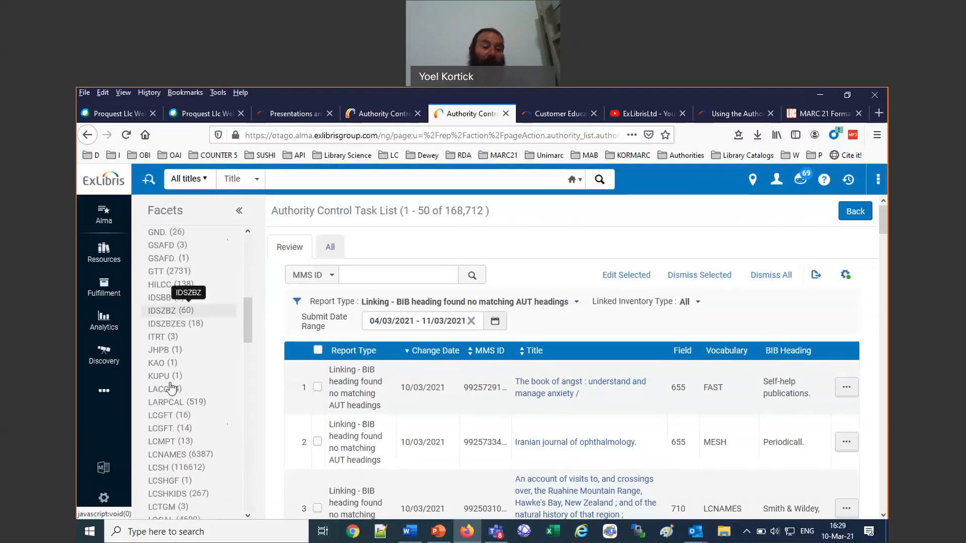
{"action": "scroll", "coordinate": [170, 470], "scroll_direction": "up", "scroll_amount": 8}
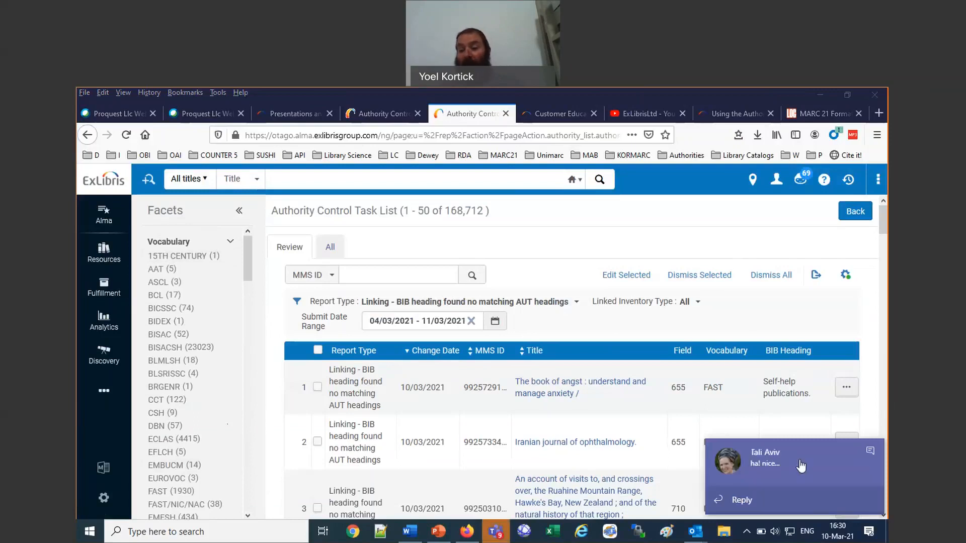
{"action": "left_click", "coordinate": [495, 534]}
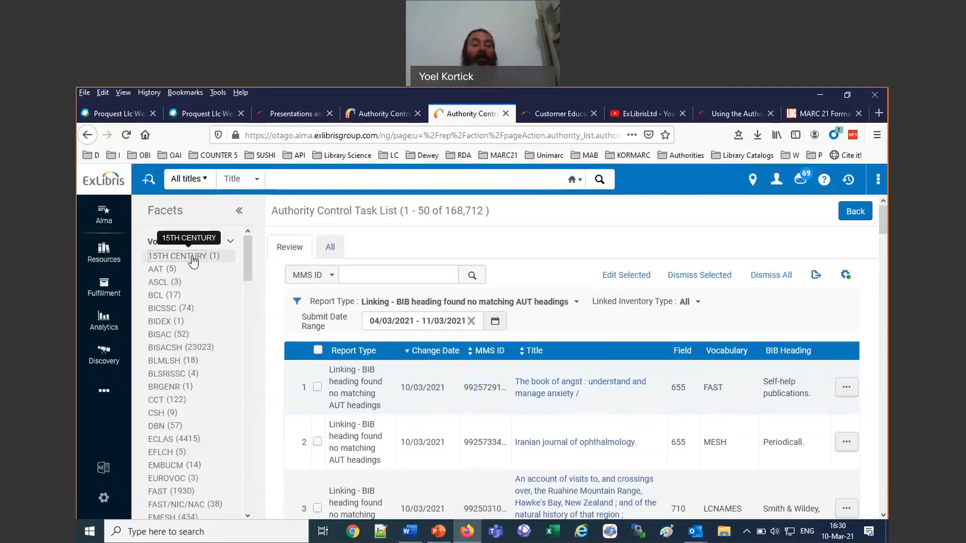
{"action": "left_click", "coordinate": [177, 256]}
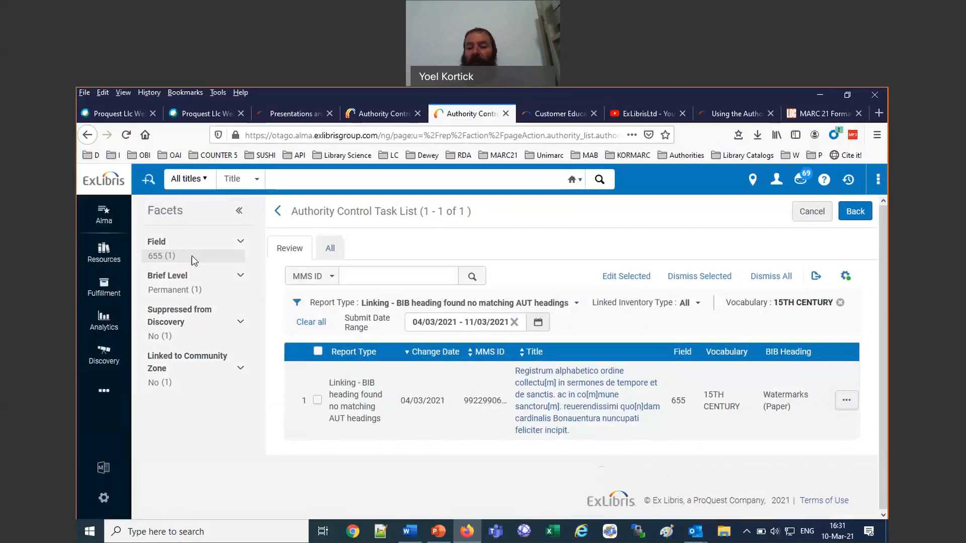
Open the listed record for editing and compare the $2 source code of its Watermarks 655 field with the other 655 fields.
{"action": "left_click", "coordinate": [847, 401]}
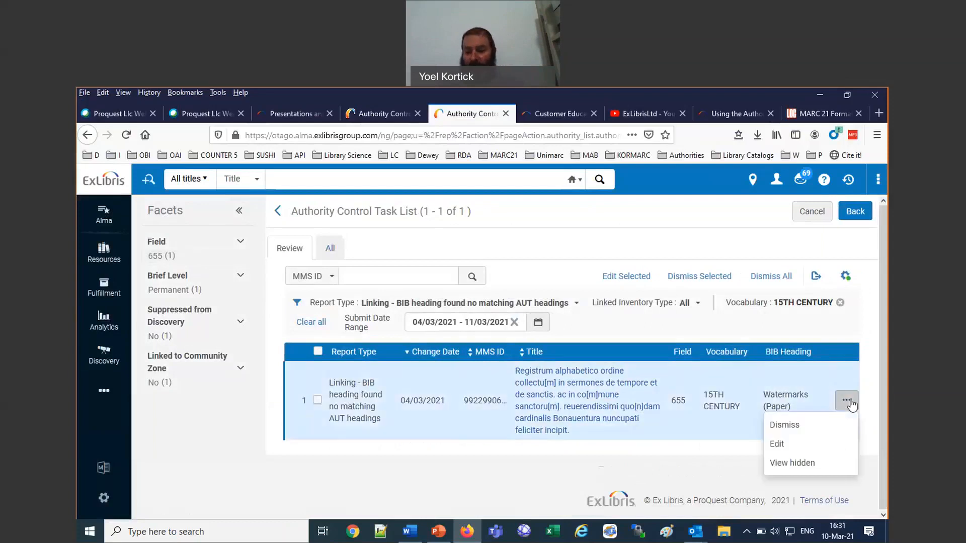
{"action": "left_click", "coordinate": [790, 447]}
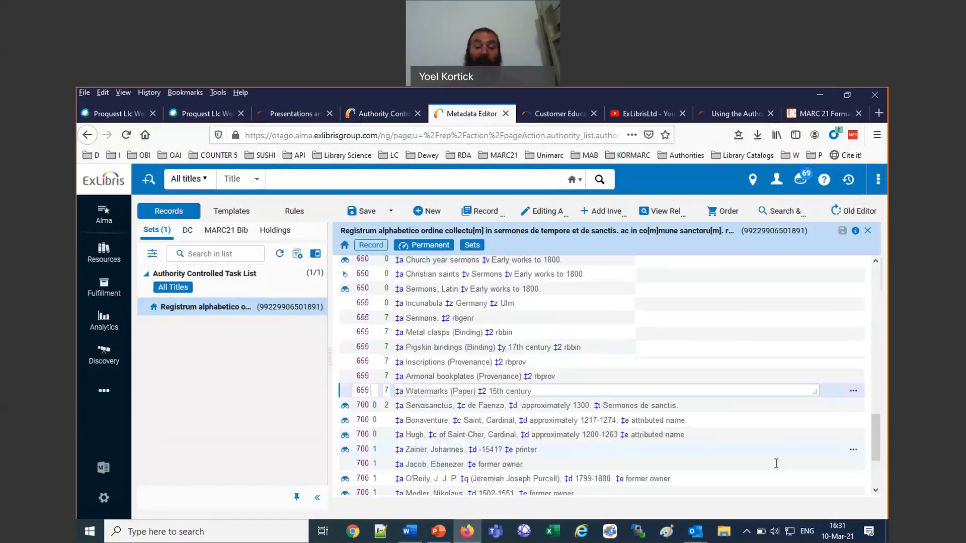
{"action": "left_click", "coordinate": [386, 367]}
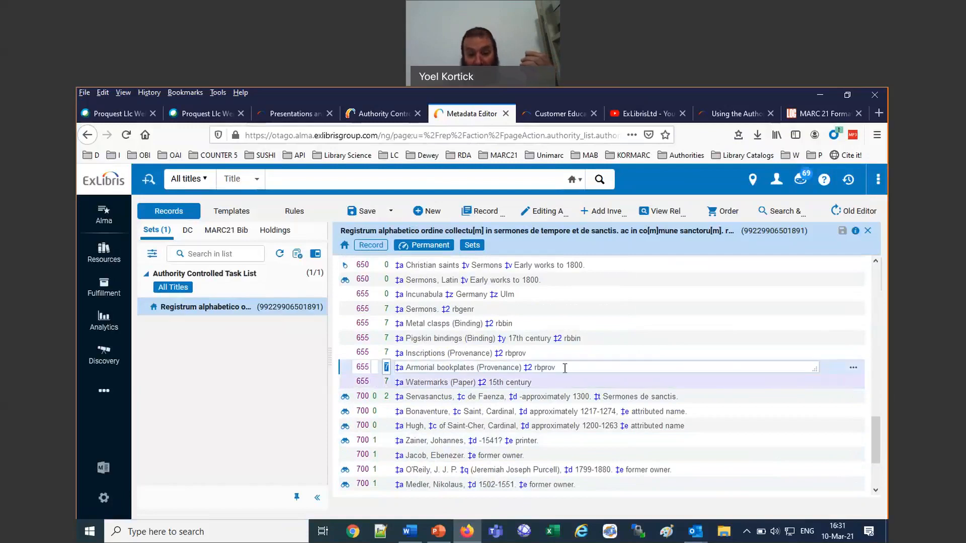
{"action": "left_click_drag", "start_coordinate": [565, 368], "coordinate": [532, 362]}
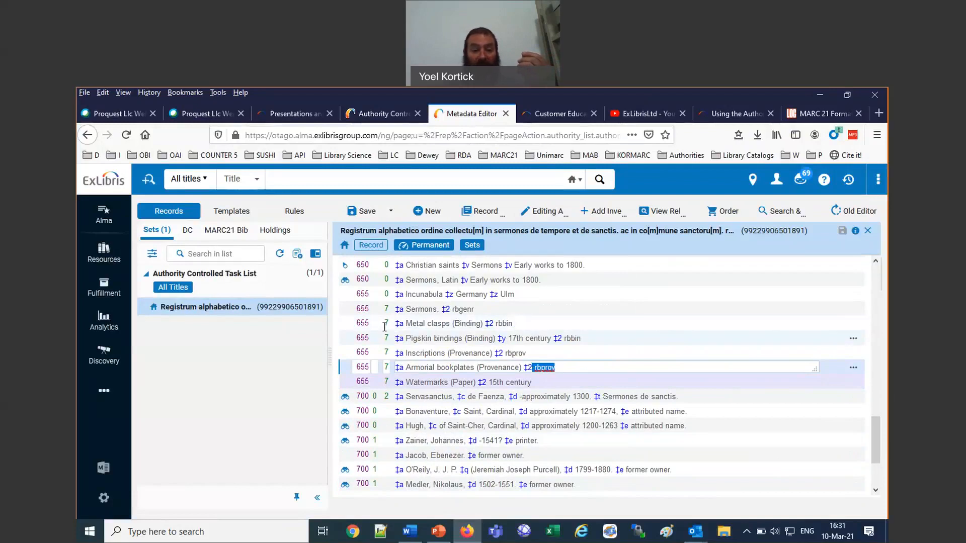
{"action": "left_click_drag", "start_coordinate": [512, 324], "coordinate": [497, 324]}
{"action": "left_click", "coordinate": [543, 388]}
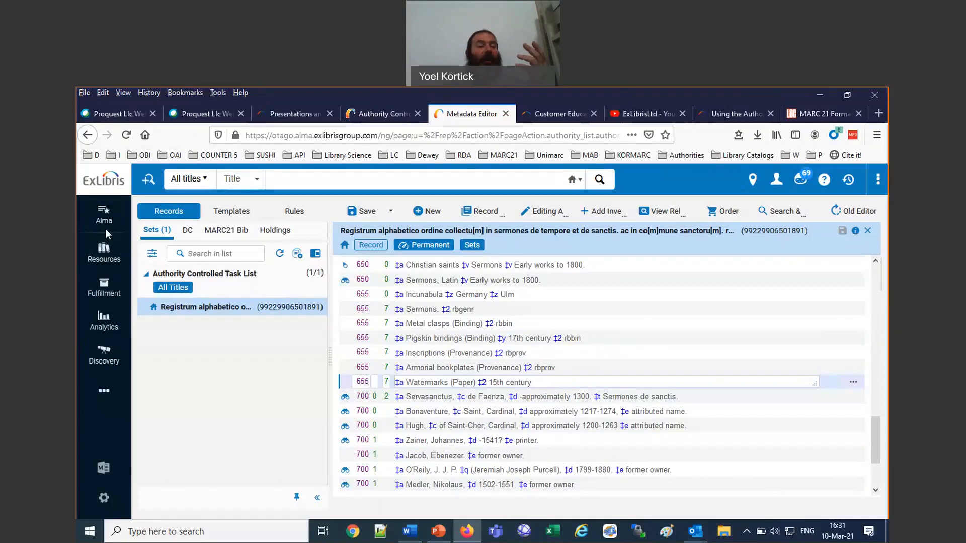
Reopen the Authority Control Task List and remove the 15TH CENTURY vocabulary filter.
{"action": "left_click", "coordinate": [106, 262]}
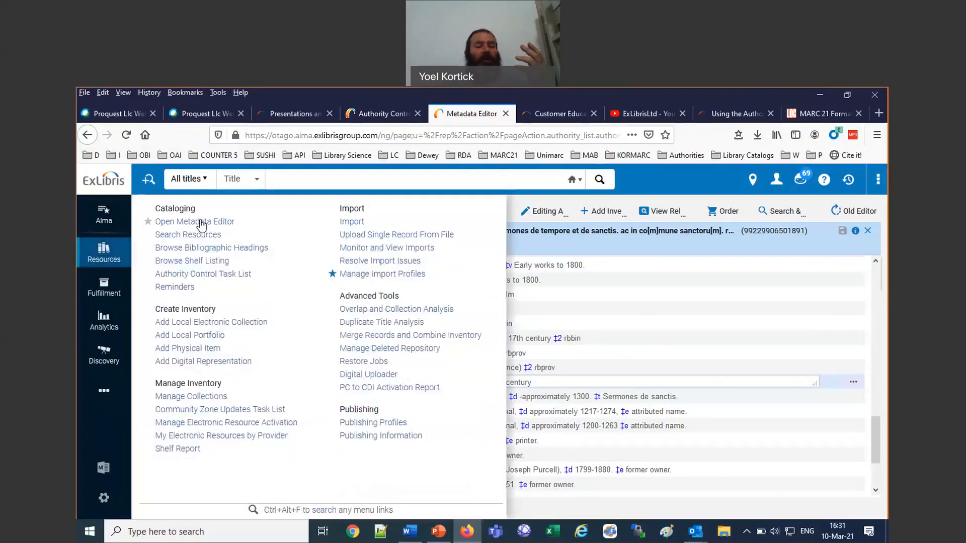
{"action": "left_click", "coordinate": [212, 273]}
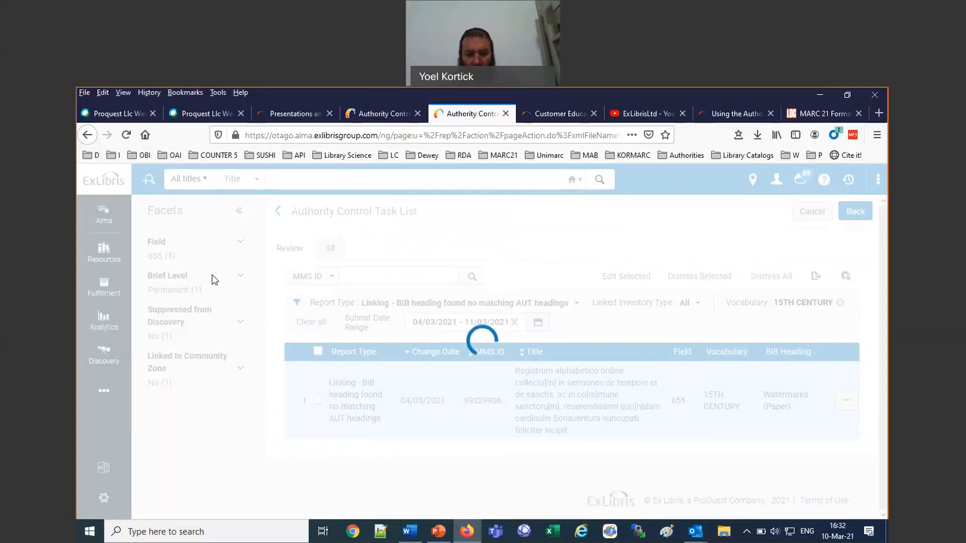
{"action": "left_click", "coordinate": [439, 531]}
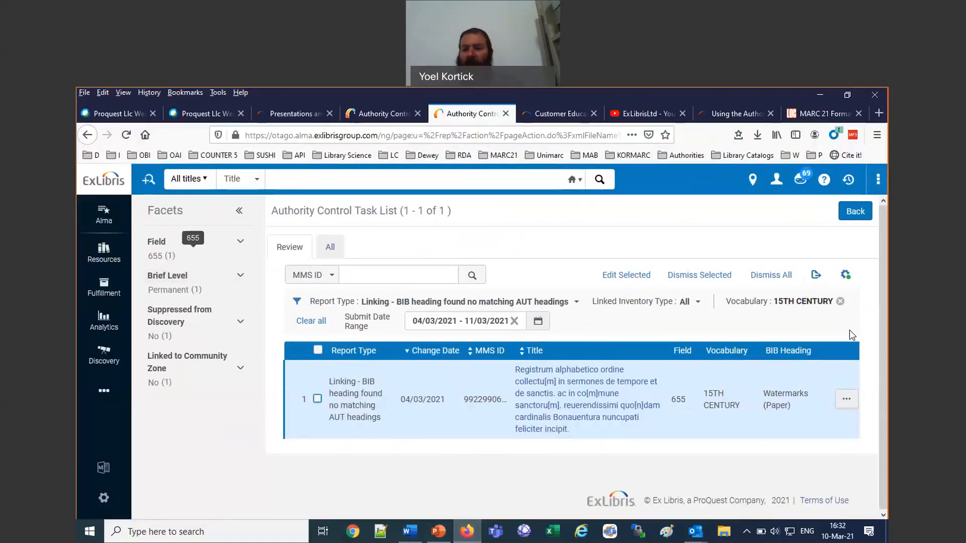
{"action": "left_click", "coordinate": [840, 301]}
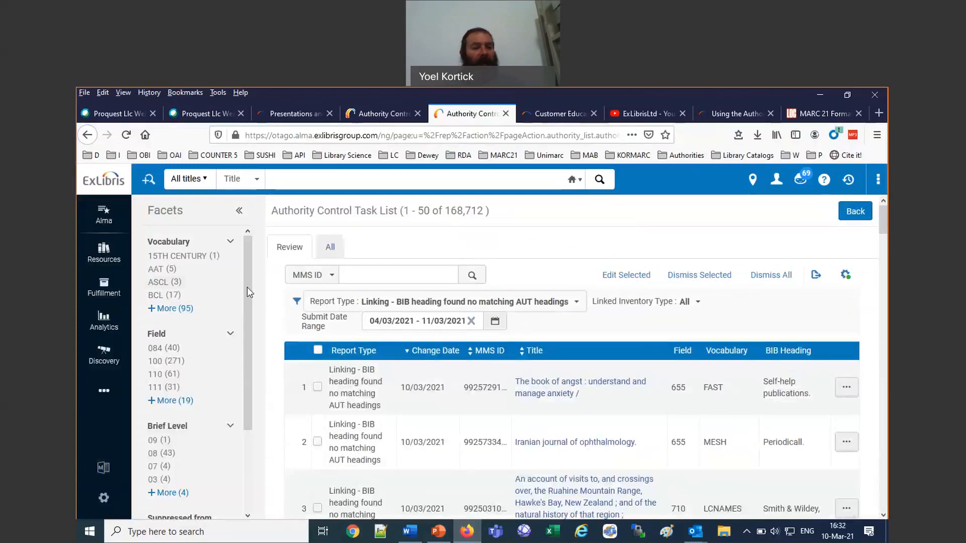
Expand the Vocabulary facet to its full list and limit the task list to the LCNAMES vocabulary.
{"action": "left_click", "coordinate": [188, 310]}
{"action": "scroll", "coordinate": [218, 345], "scroll_direction": "down", "scroll_amount": 8}
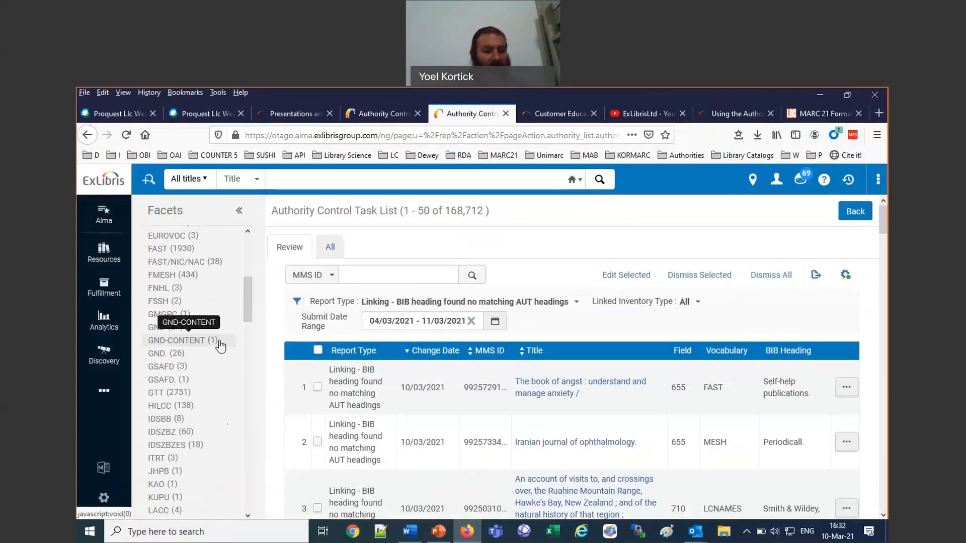
{"action": "scroll", "coordinate": [221, 346], "scroll_direction": "down", "scroll_amount": 3}
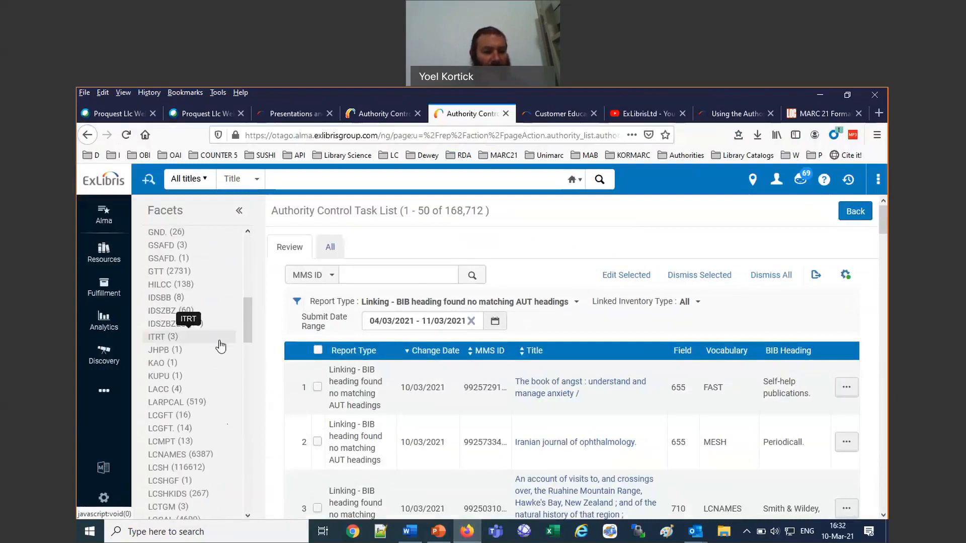
{"action": "scroll", "coordinate": [211, 352], "scroll_direction": "down", "scroll_amount": 2}
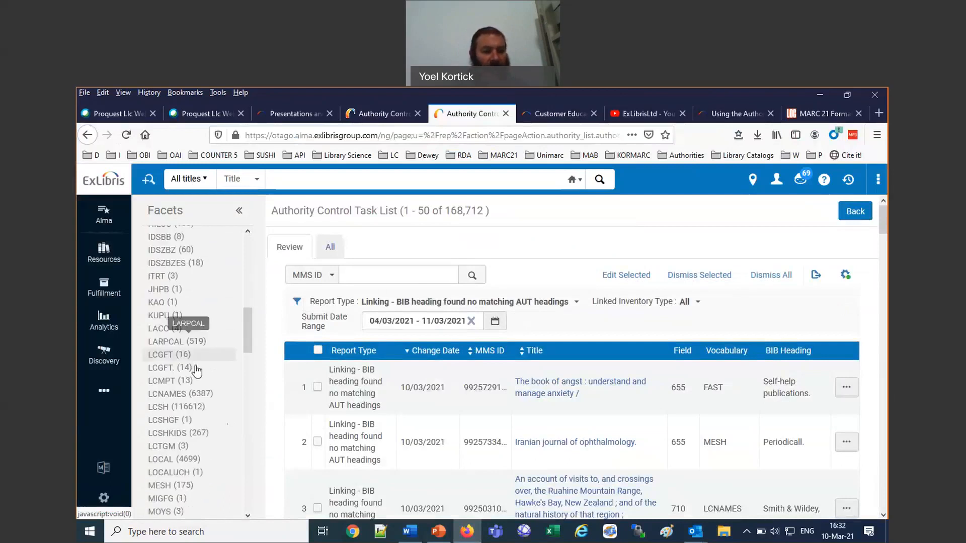
{"action": "left_click", "coordinate": [176, 398]}
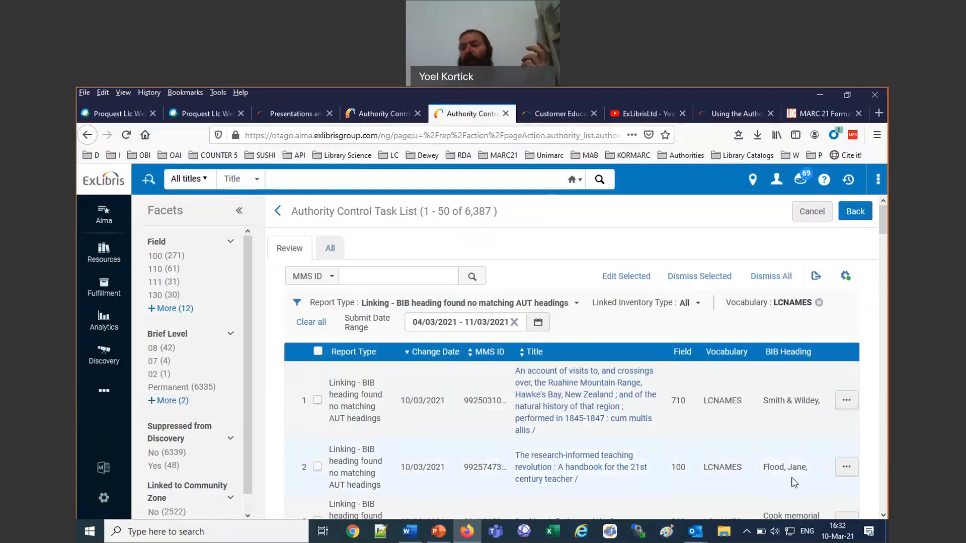
Edit the "research-informed teaching revolution" record to look up its 100 field among LCNAMES authority headings, and return to the Authority Control Task List.
{"action": "scroll", "coordinate": [795, 482], "scroll_direction": "down", "scroll_amount": 2}
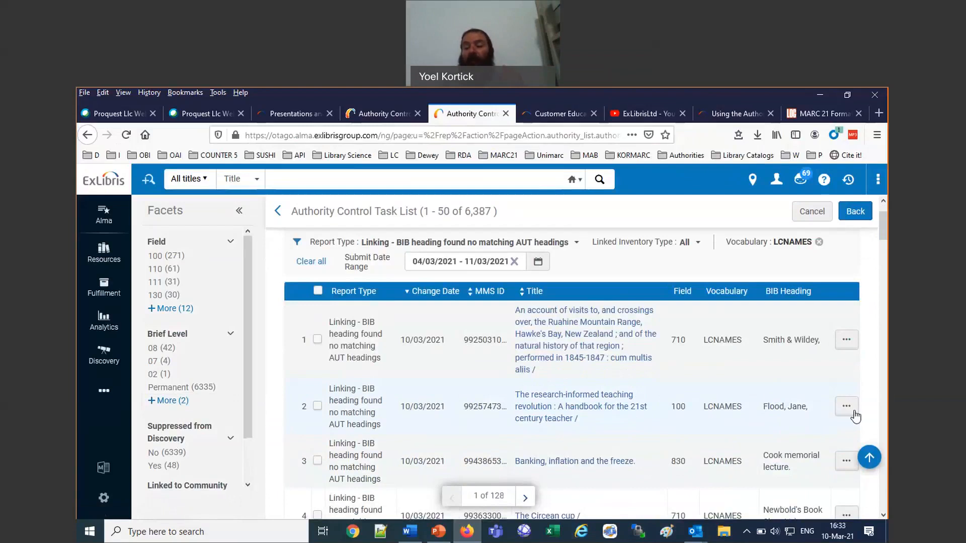
{"action": "left_click", "coordinate": [847, 407]}
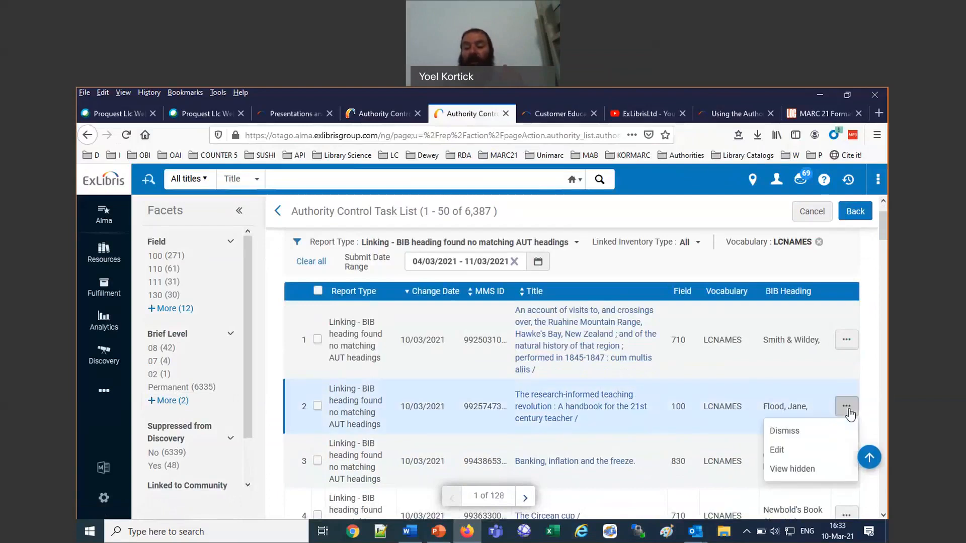
{"action": "left_click", "coordinate": [778, 453]}
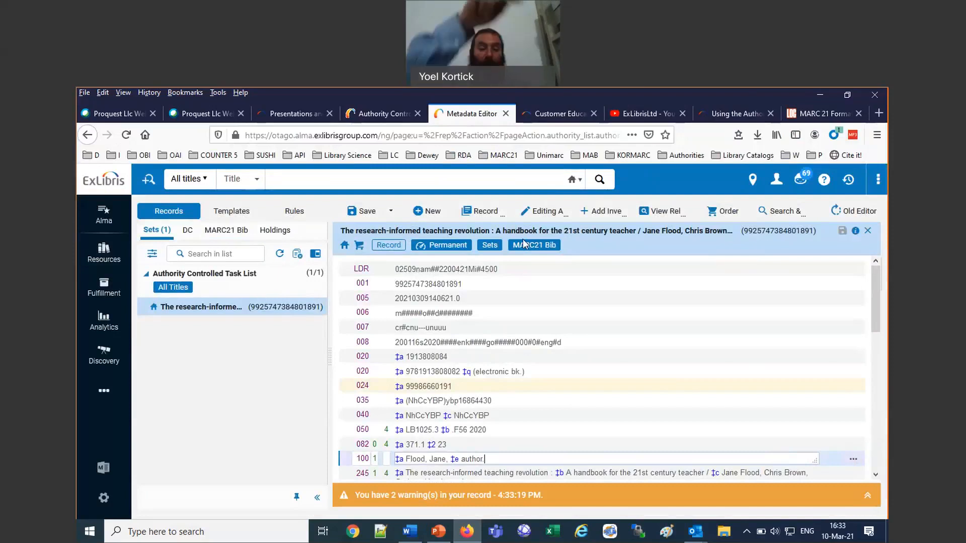
{"action": "key", "text": "F3"}
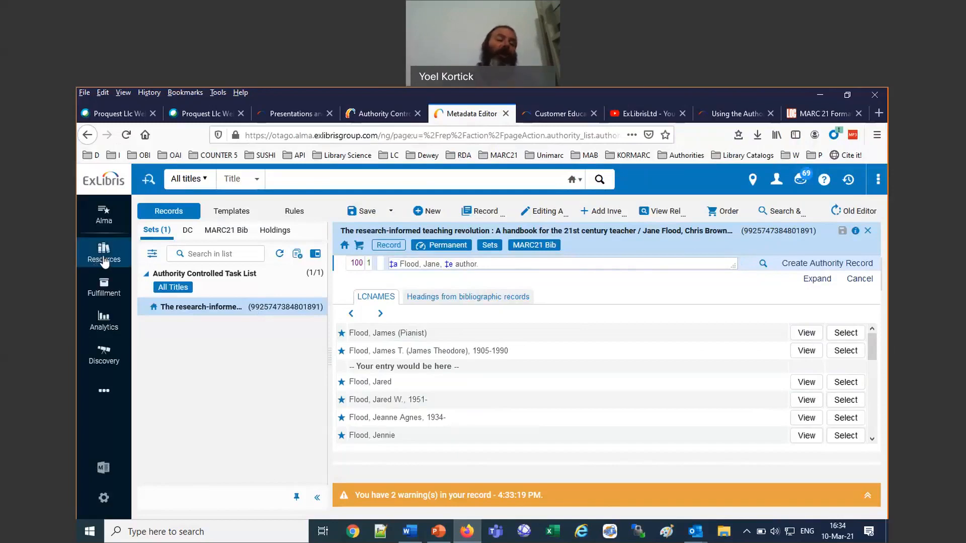
{"action": "left_click", "coordinate": [104, 260]}
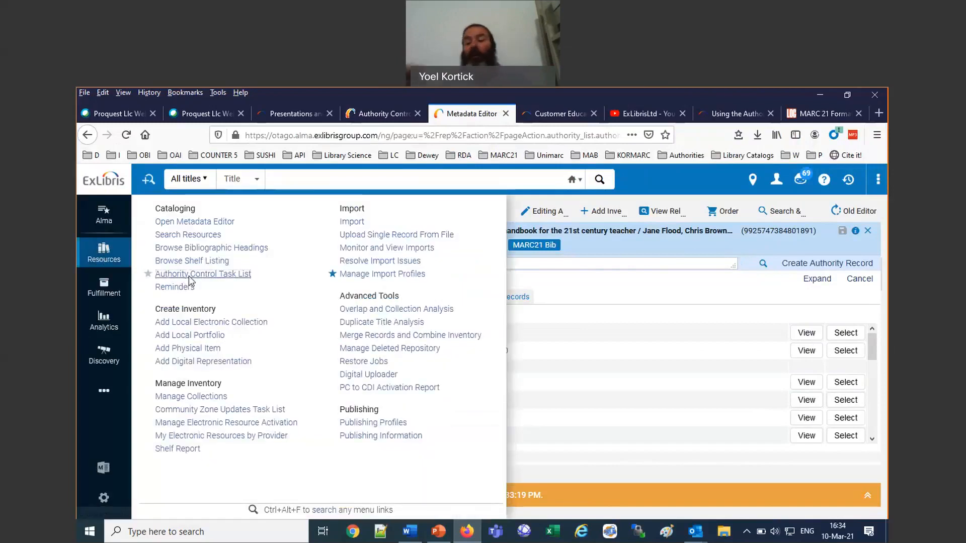
{"action": "left_click", "coordinate": [189, 276]}
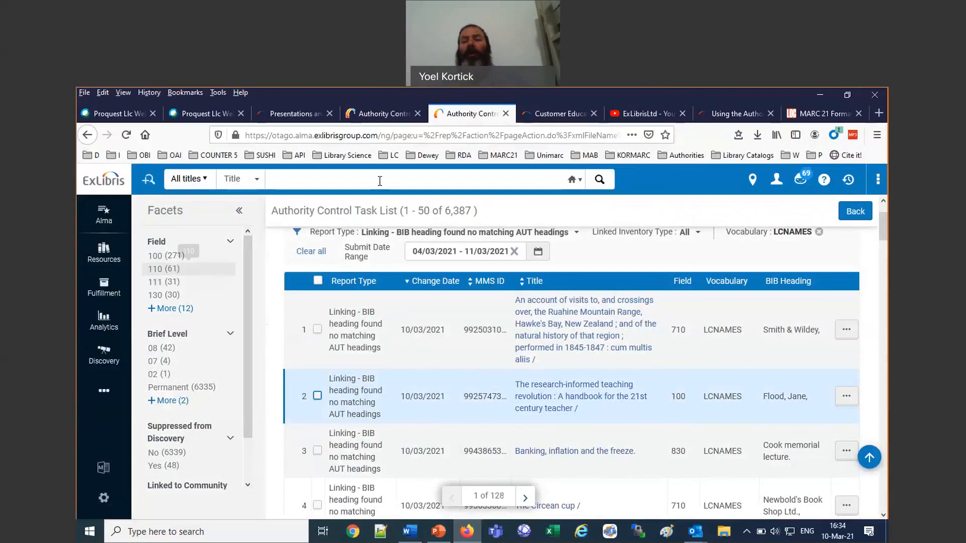
Copy the question about local headings conflicting with LCSH headings and paste it into a new blank Word document.
{"action": "right_click", "coordinate": [686, 154]}
{"action": "left_click", "coordinate": [705, 162]}
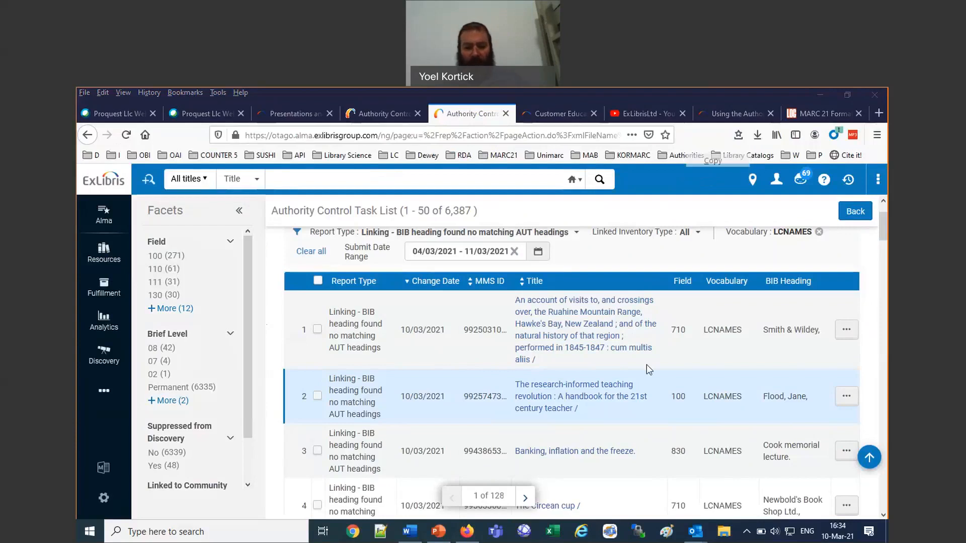
{"action": "left_click", "coordinate": [417, 537]}
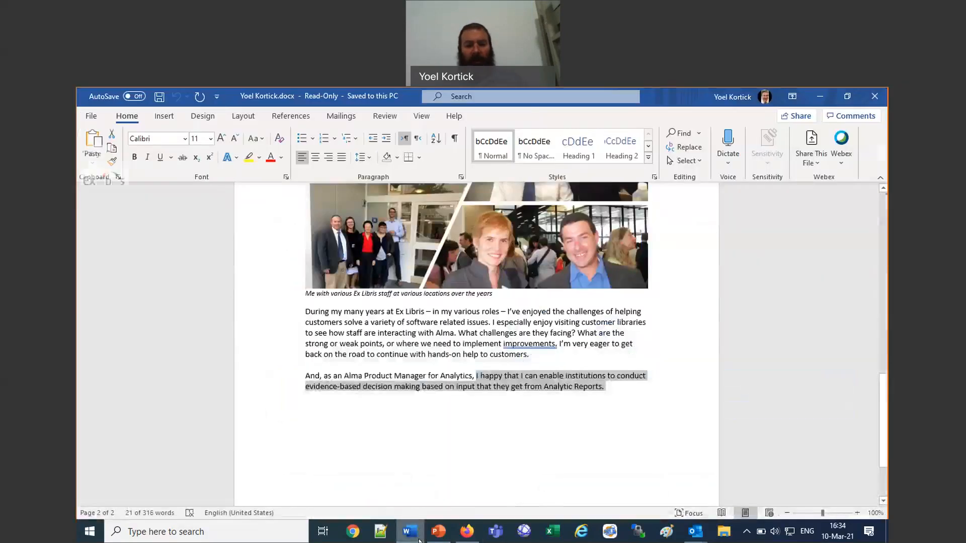
{"action": "left_click", "coordinate": [417, 539]}
{"action": "left_click", "coordinate": [416, 538]}
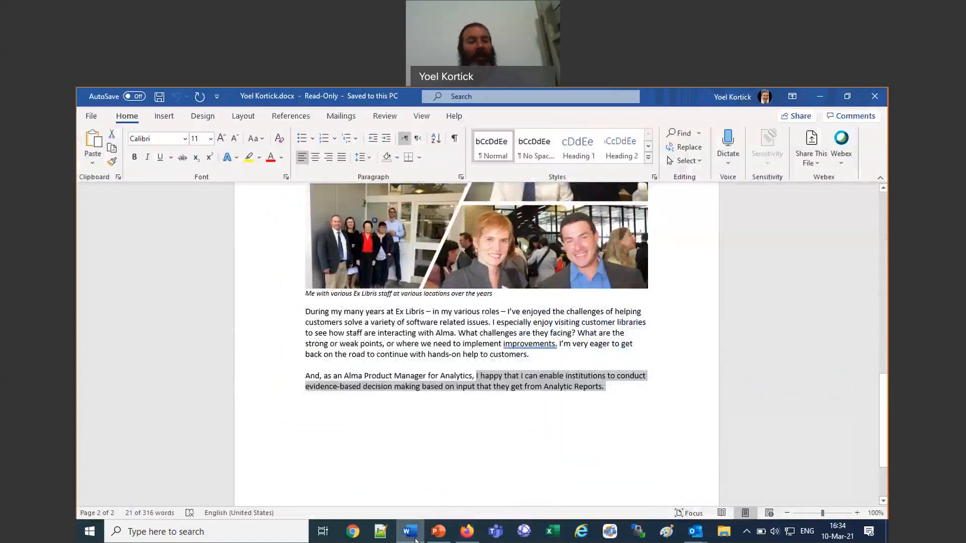
{"action": "left_click", "coordinate": [92, 117]}
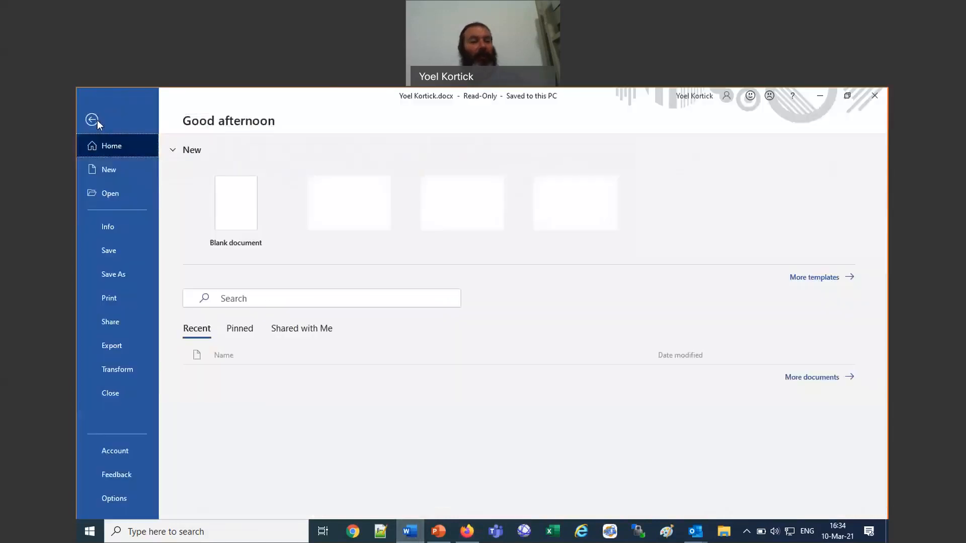
{"action": "left_click", "coordinate": [110, 170]}
{"action": "left_click", "coordinate": [252, 231]}
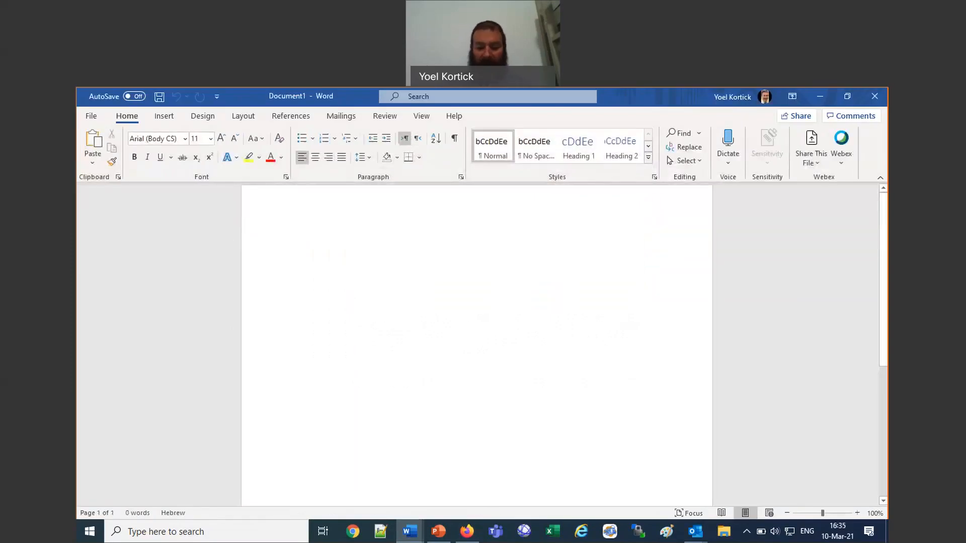
{"action": "key", "text": "ctrl+v"}
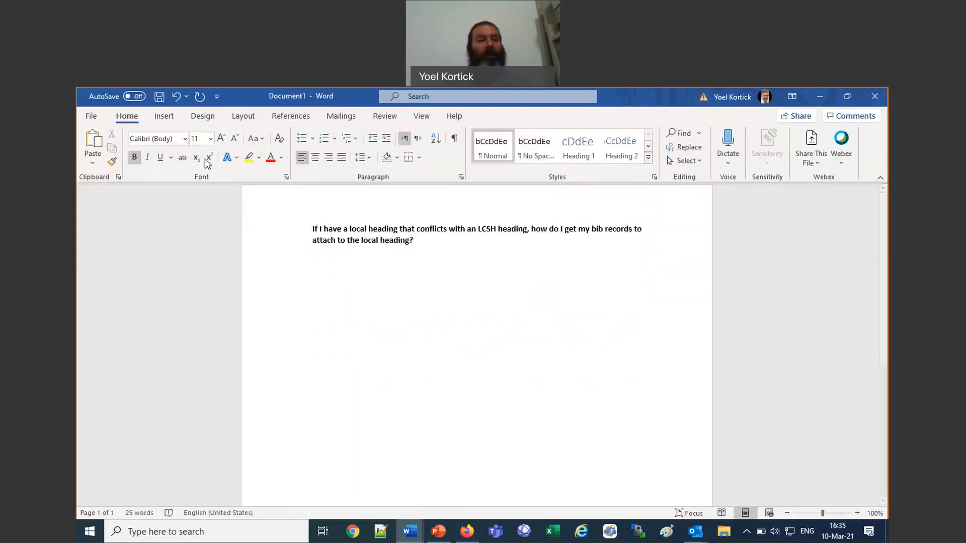
Enlarge all of the pasted question text to font size 20 and clear the selection.
{"action": "key", "text": "ctrl+a"}
{"action": "left_click", "coordinate": [222, 138]}
{"action": "left_click", "coordinate": [221, 138]}
{"action": "left_click", "coordinate": [222, 138]}
{"action": "left_click", "coordinate": [221, 139]}
{"action": "left_click", "coordinate": [222, 139]}
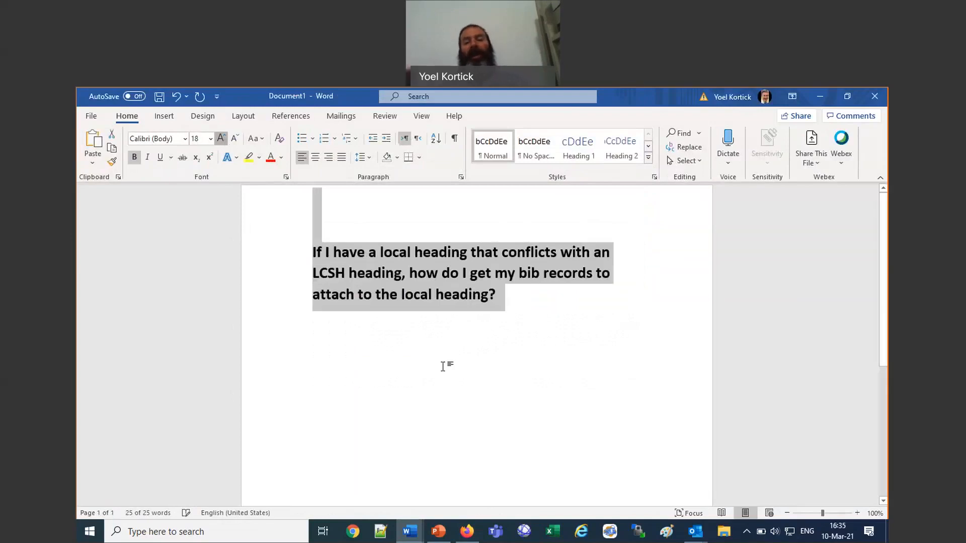
{"action": "left_click", "coordinate": [443, 365]}
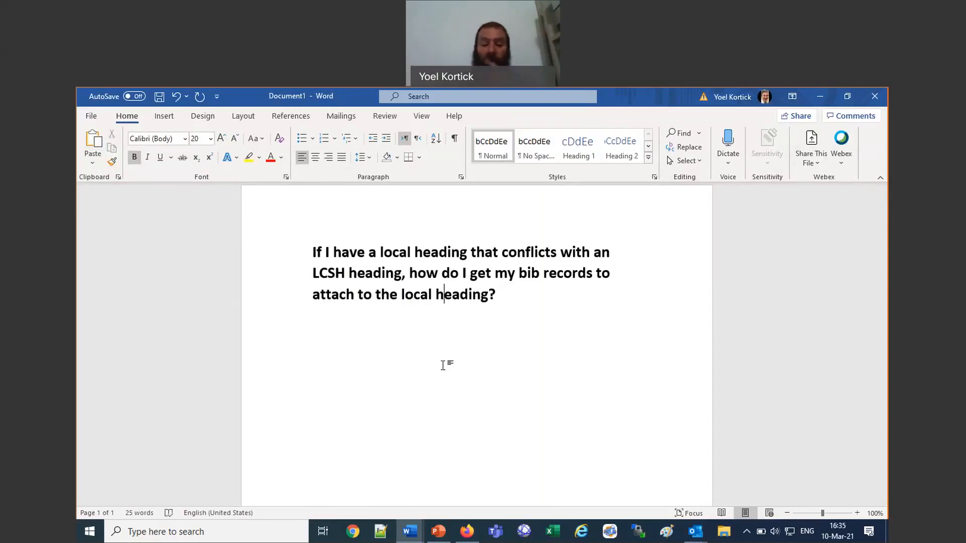
Back in Alma, remove the LCNAMES vocabulary filter and limit the task list to field 650.
{"action": "left_click", "coordinate": [474, 536]}
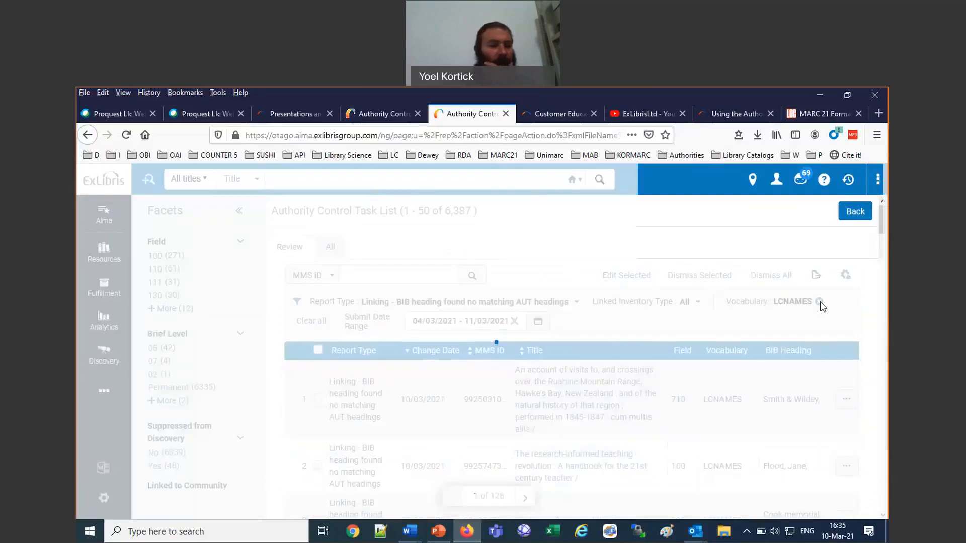
{"action": "left_click", "coordinate": [819, 302]}
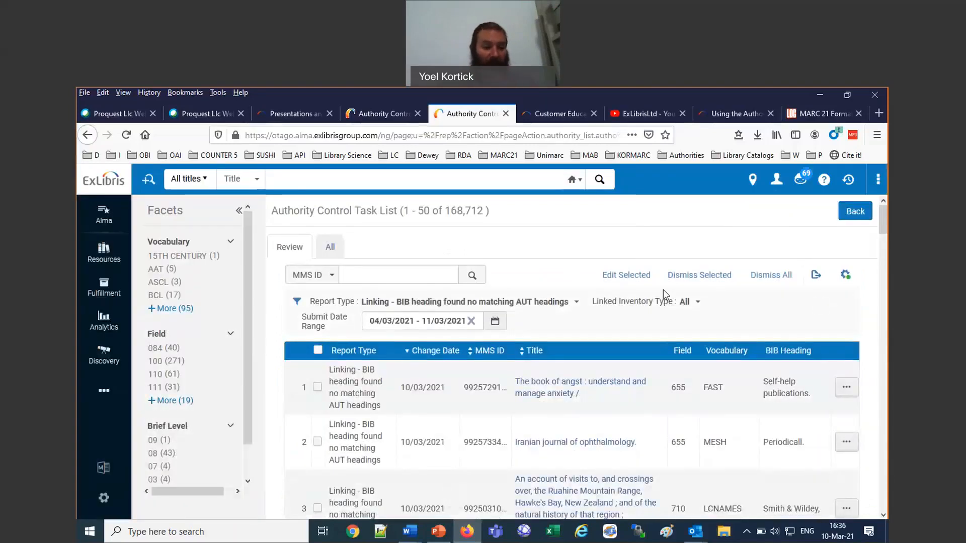
{"action": "left_click", "coordinate": [164, 401]}
{"action": "scroll", "coordinate": [164, 406], "scroll_direction": "down", "scroll_amount": 4}
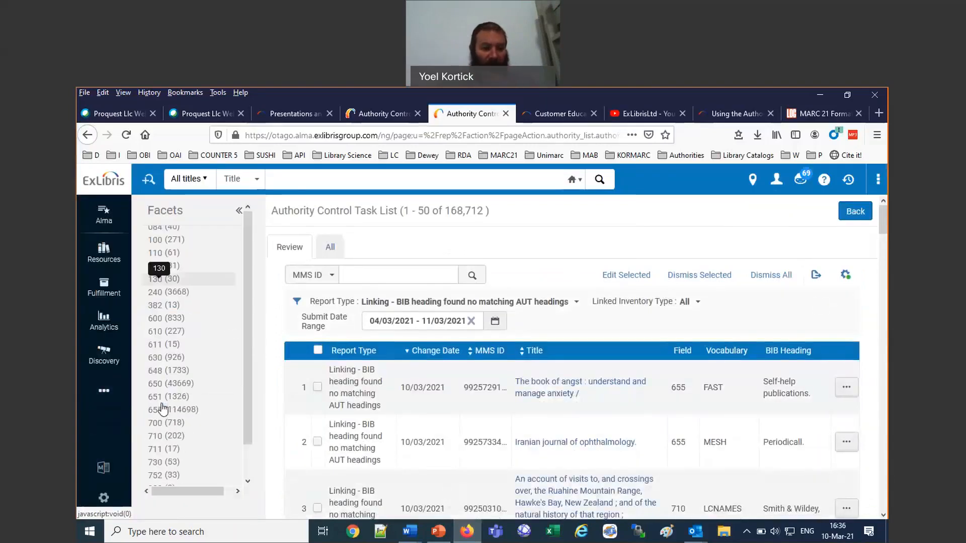
{"action": "left_click", "coordinate": [169, 389]}
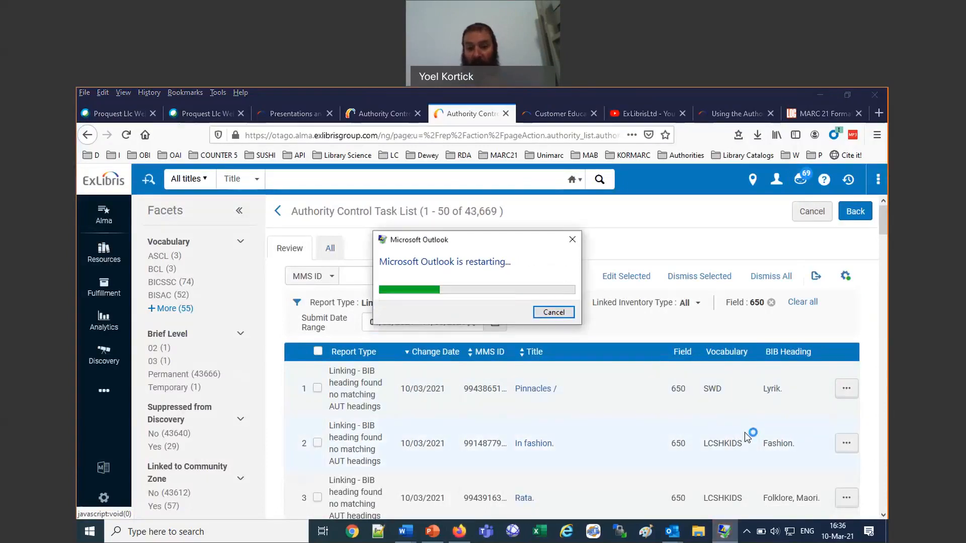
Expand the Vocabulary facet of the field 650 entries and limit the task list to the LCSH vocabulary.
{"action": "scroll", "coordinate": [765, 427], "scroll_direction": "down", "scroll_amount": 3}
{"action": "scroll", "coordinate": [780, 425], "scroll_direction": "down", "scroll_amount": 3}
{"action": "scroll", "coordinate": [780, 425], "scroll_direction": "up", "scroll_amount": 6}
{"action": "left_click", "coordinate": [185, 309]}
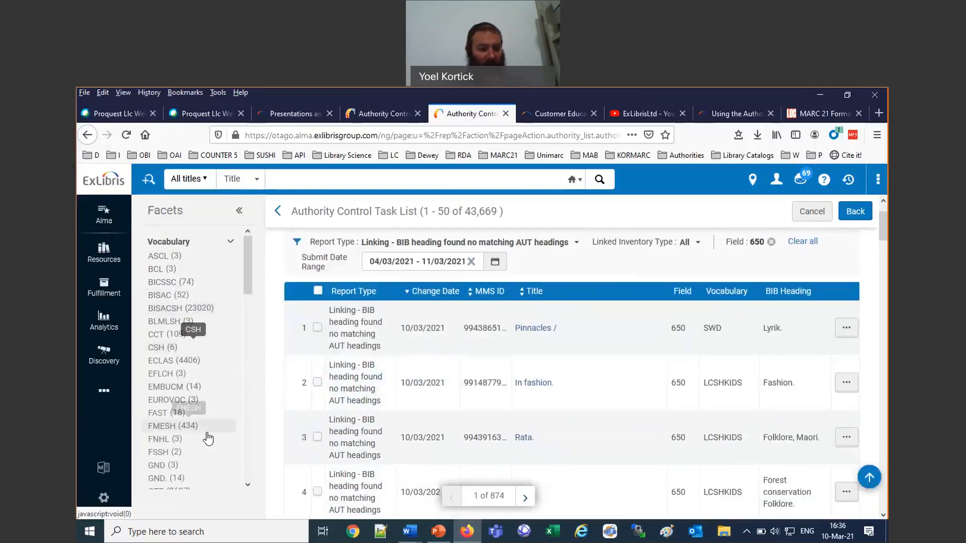
{"action": "scroll", "coordinate": [208, 439], "scroll_direction": "down", "scroll_amount": 8}
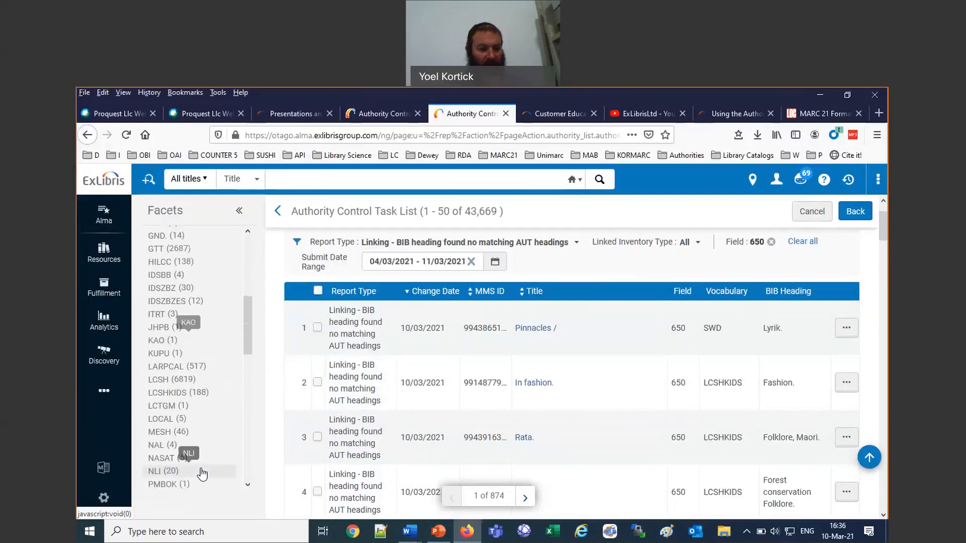
{"action": "left_click", "coordinate": [169, 385]}
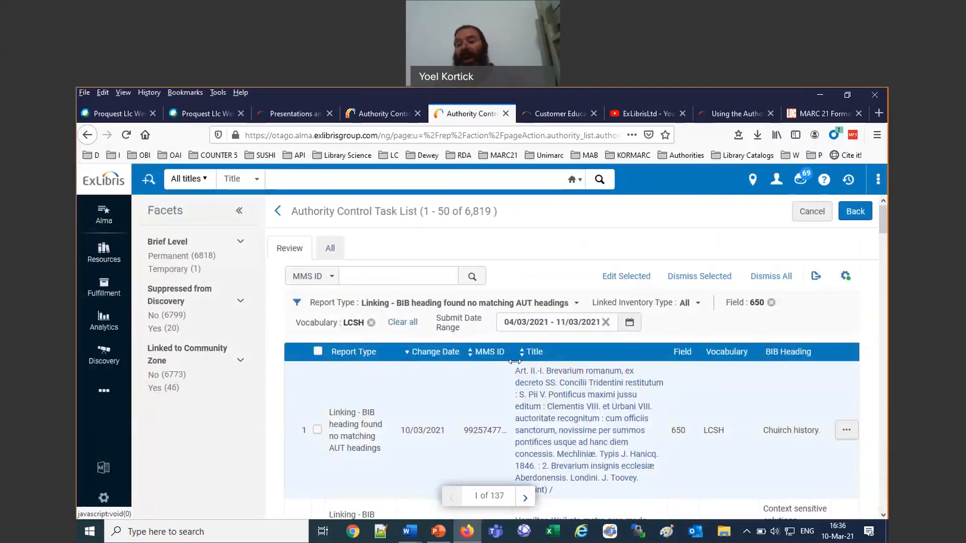
Examine the spelling of the first entry's BIB heading "Chuirch history." and the actions available for that entry.
{"action": "scroll", "coordinate": [554, 382], "scroll_direction": "down", "scroll_amount": 3}
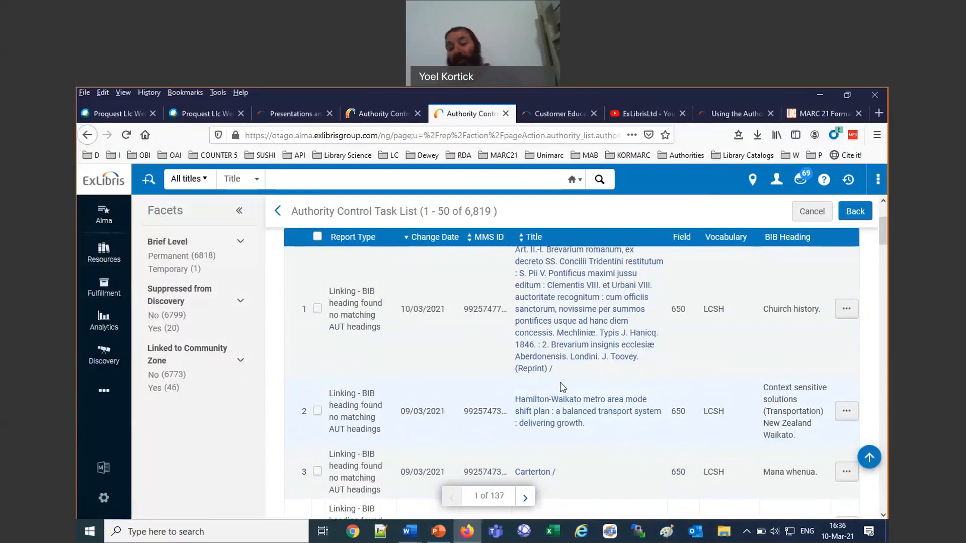
{"action": "scroll", "coordinate": [563, 386], "scroll_direction": "up", "scroll_amount": 2}
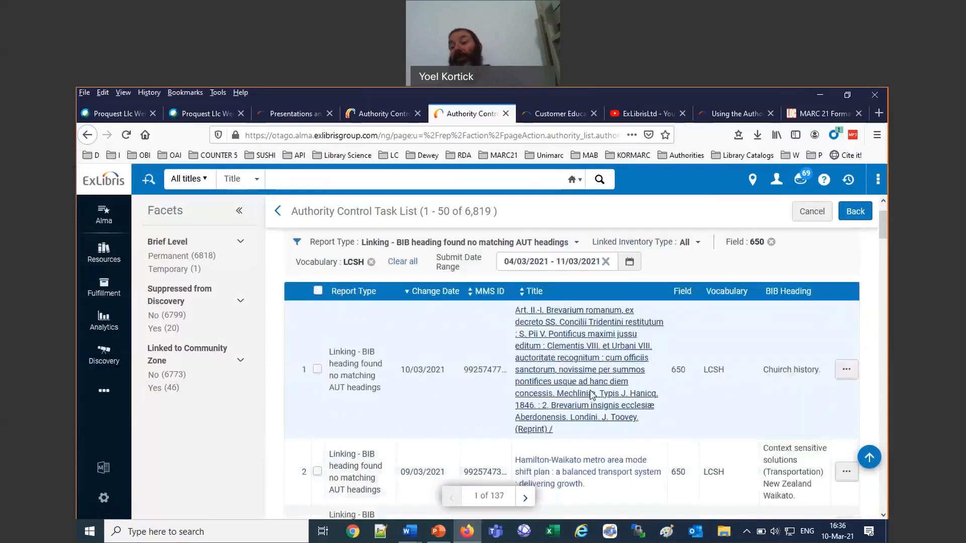
{"action": "left_click", "coordinate": [775, 372]}
{"action": "left_click_drag", "start_coordinate": [774, 372], "coordinate": [794, 371]}
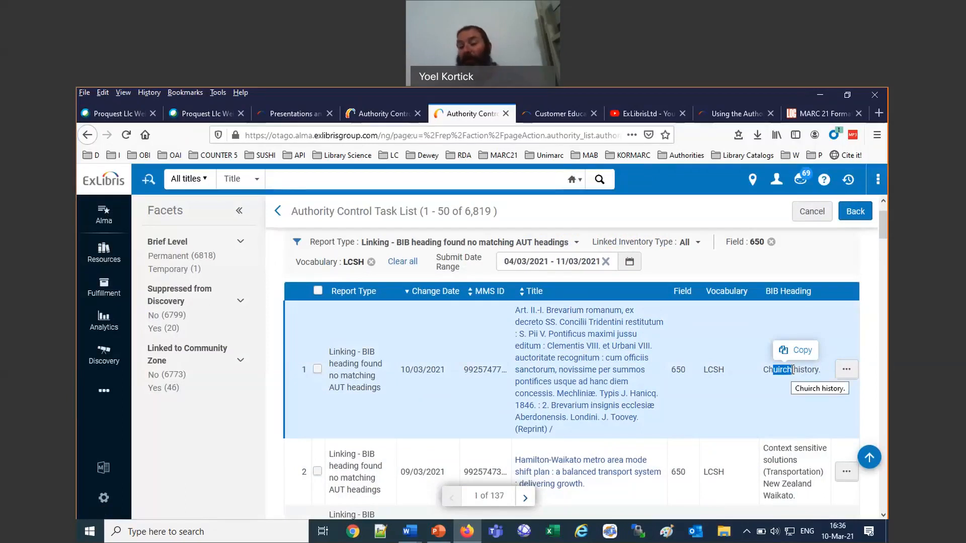
{"action": "left_click", "coordinate": [848, 375]}
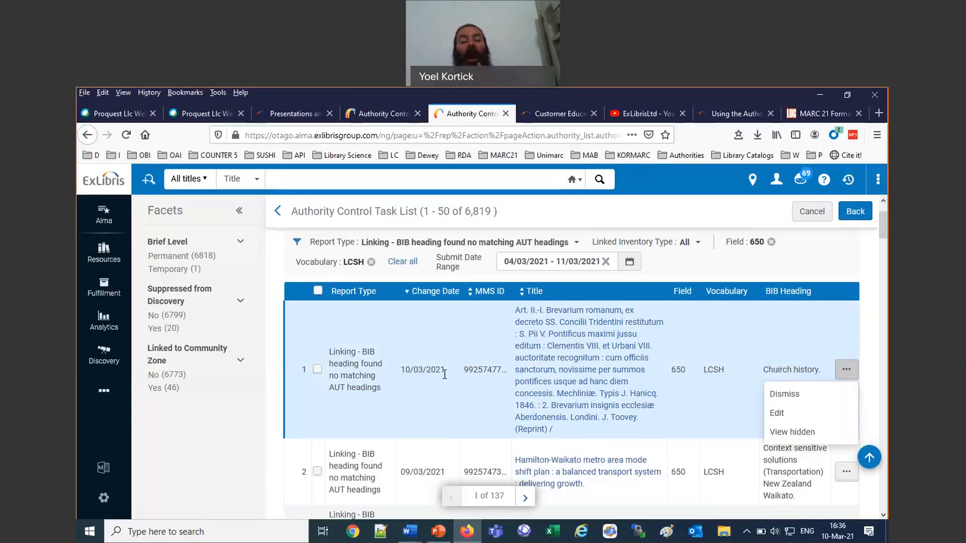
Select the task list entries with the BIB headings "Chuirch history." and "Mana whenua." for bulk processing.
{"action": "left_click", "coordinate": [318, 370]}
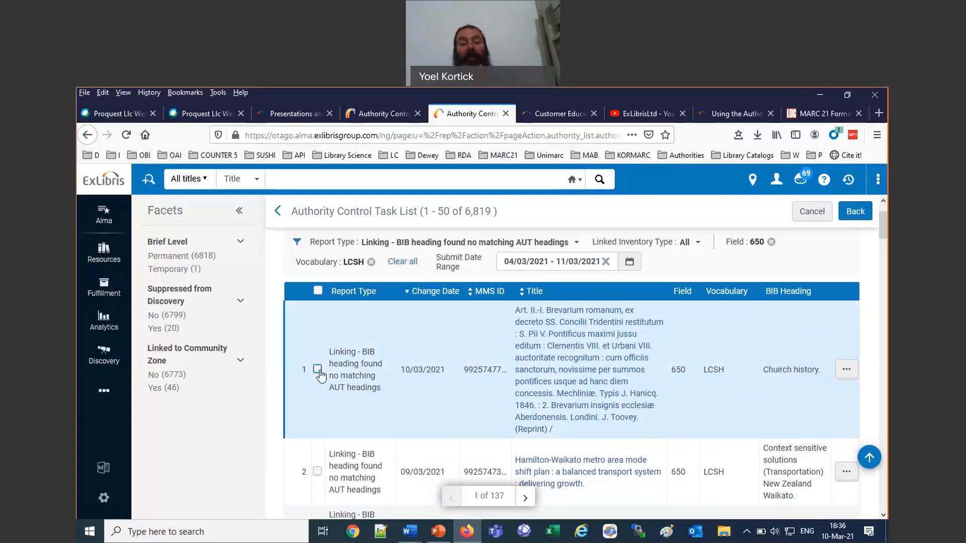
{"action": "left_click", "coordinate": [317, 370]}
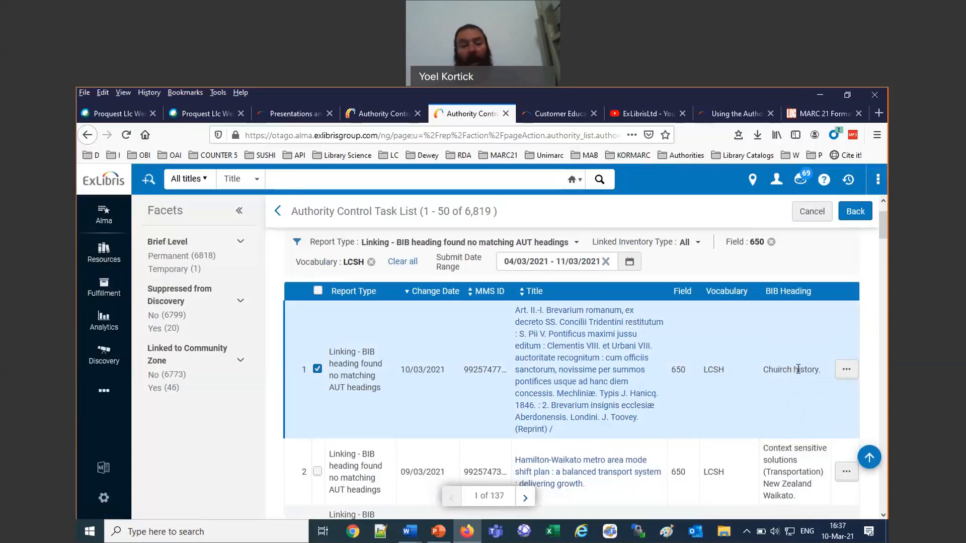
{"action": "scroll", "coordinate": [798, 369], "scroll_direction": "down", "scroll_amount": 3}
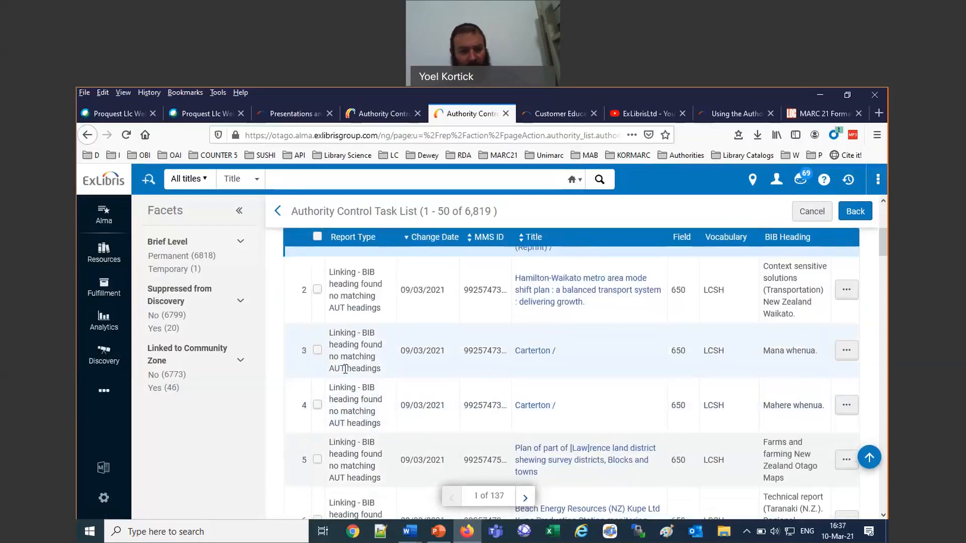
{"action": "left_click", "coordinate": [322, 353]}
{"action": "left_click", "coordinate": [320, 352]}
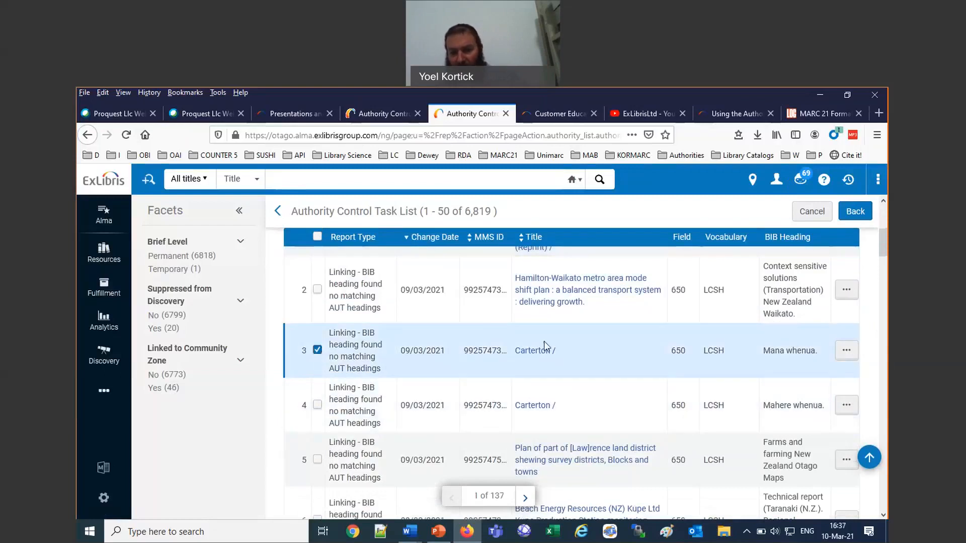
{"action": "scroll", "coordinate": [604, 397], "scroll_direction": "down", "scroll_amount": 1}
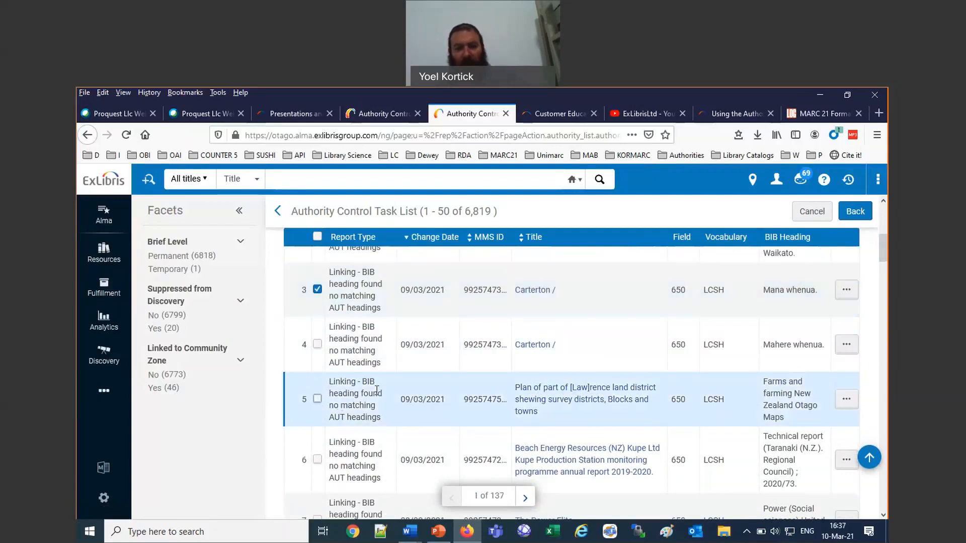
{"action": "scroll", "coordinate": [574, 346], "scroll_direction": "up", "scroll_amount": 5}
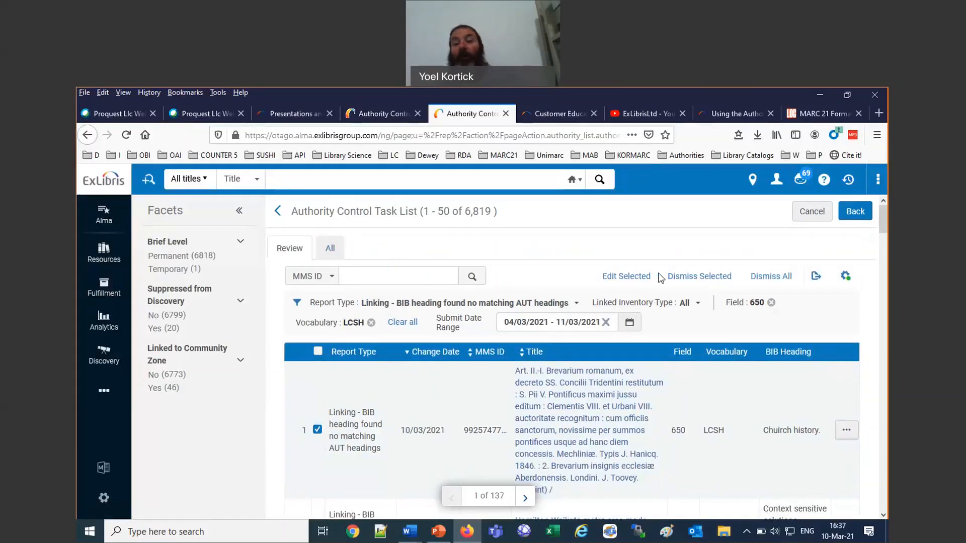
Open the selected task list entries for editing and look up LCSH headings for the 650 field "Mana whenua" in the Carterton record.
{"action": "left_click", "coordinate": [626, 276]}
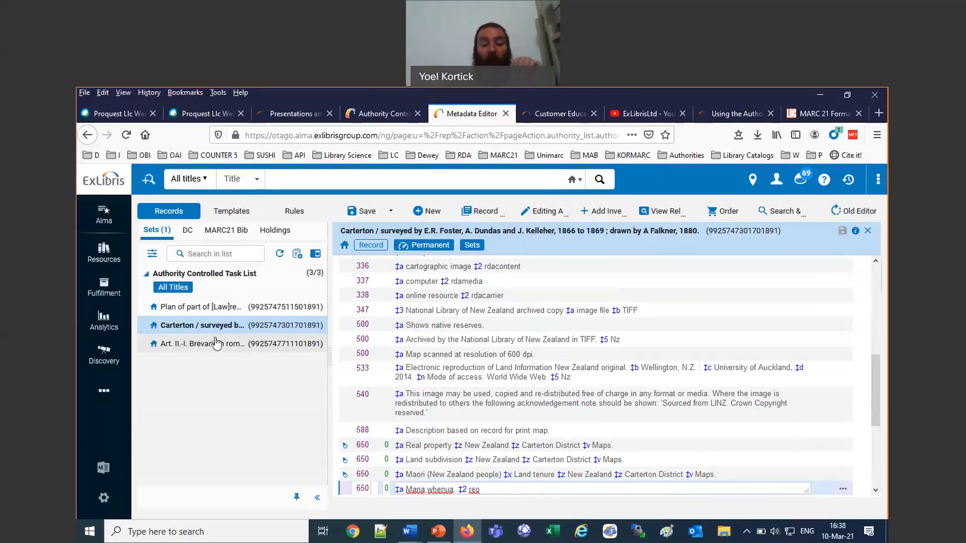
{"action": "scroll", "coordinate": [375, 336], "scroll_direction": "down", "scroll_amount": 2}
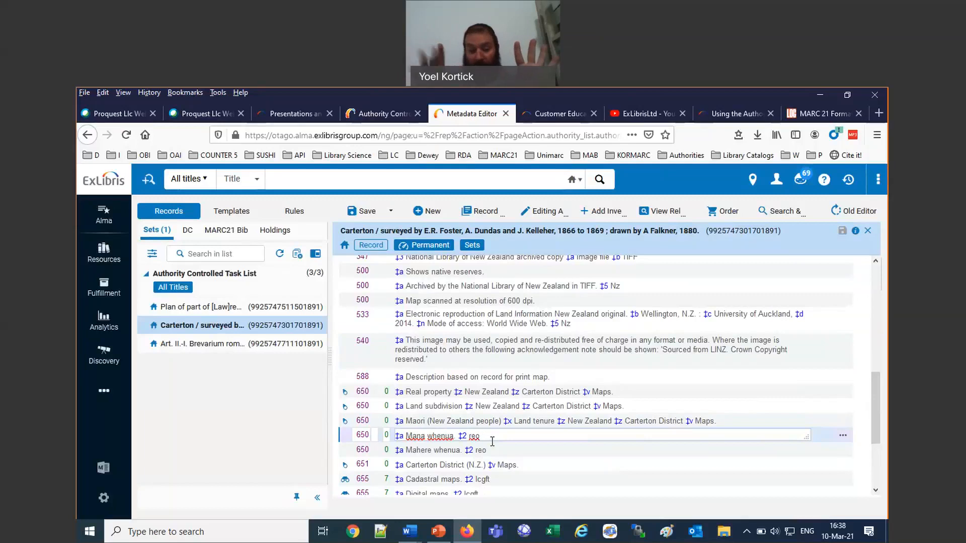
{"action": "key", "text": "F3"}
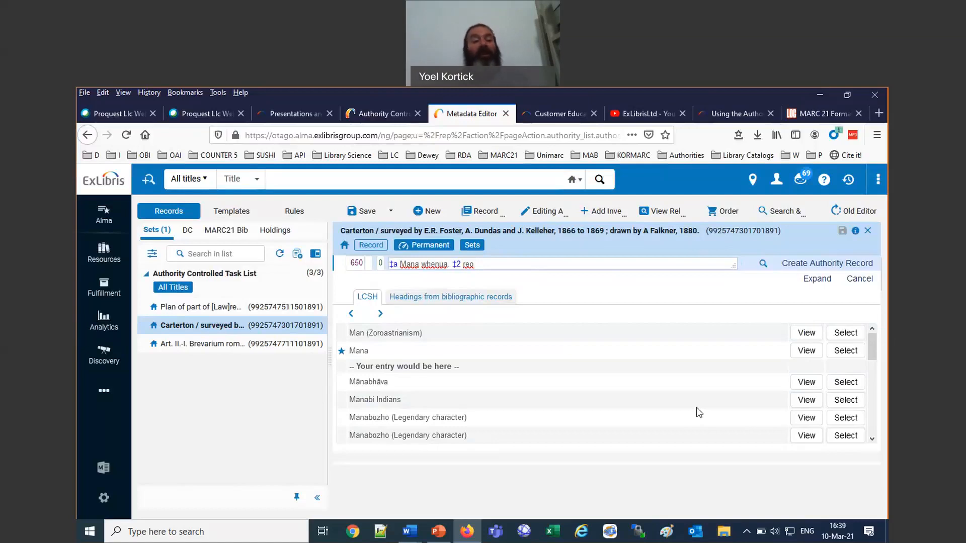
Switch to the "Plan of part of [Law]rence" record and look up LCSH headings for its 650 field "Farms and farming".
{"action": "left_click", "coordinate": [215, 308]}
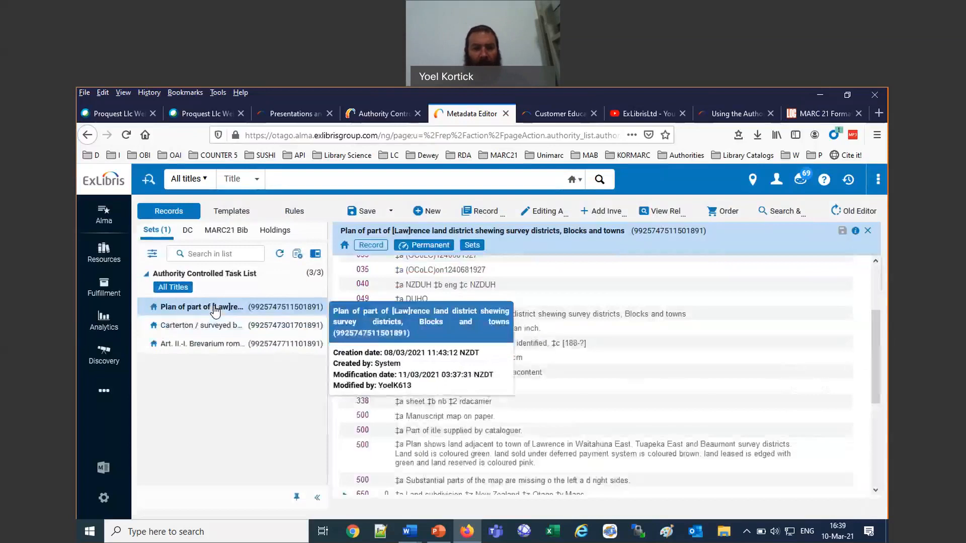
{"action": "left_click", "coordinate": [876, 491]}
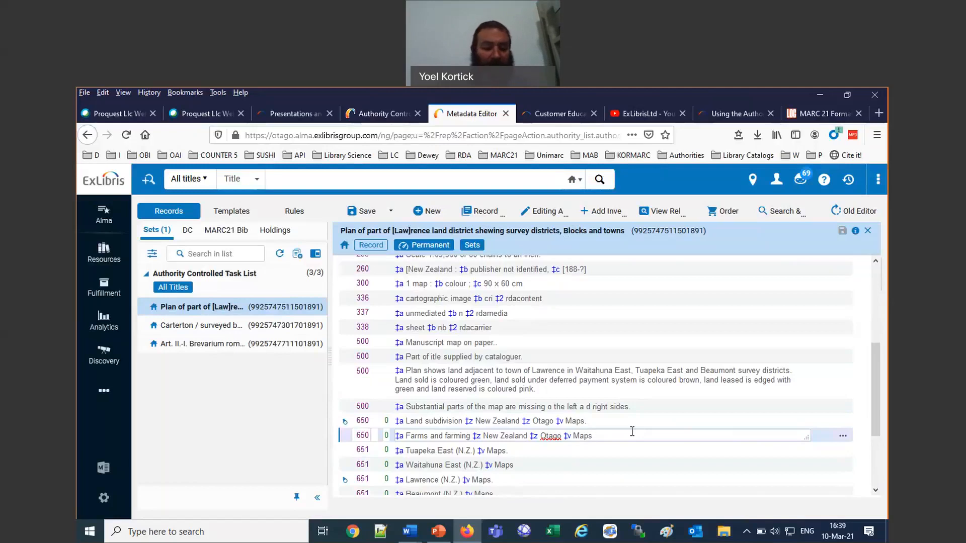
{"action": "key", "text": "F3"}
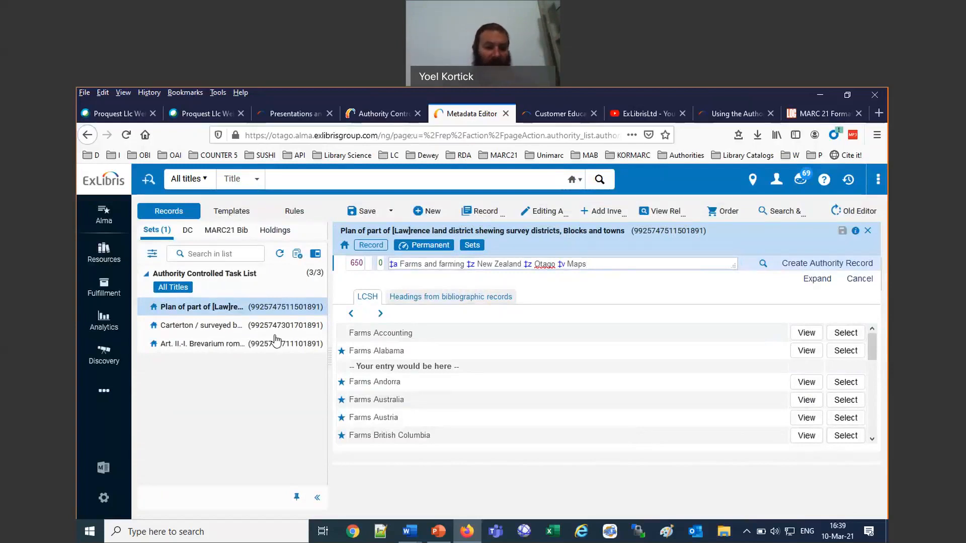
Switch to the "Brevarium romanum" record and look up LCSH headings for its misspelled 650 field "Chuirch history.".
{"action": "left_click", "coordinate": [244, 346]}
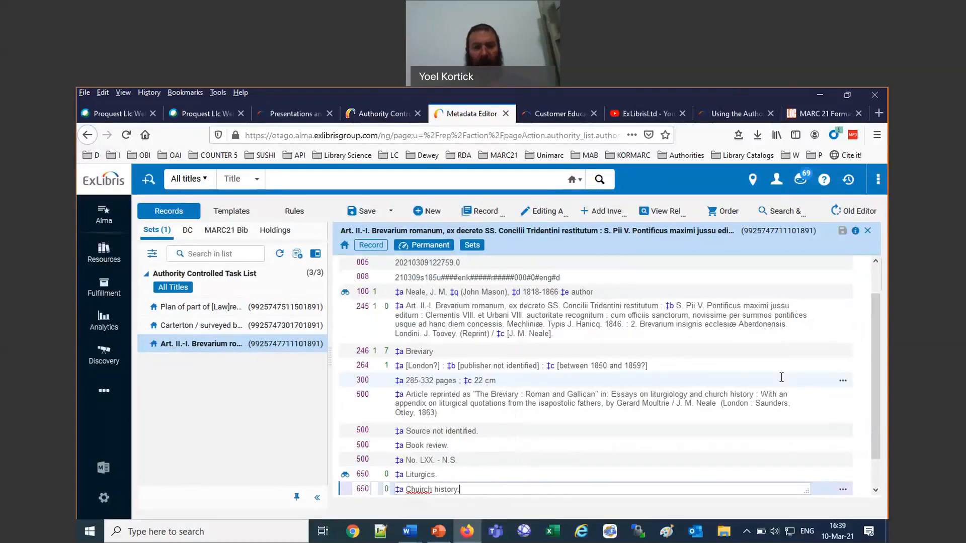
{"action": "scroll", "coordinate": [782, 377], "scroll_direction": "down", "scroll_amount": 1}
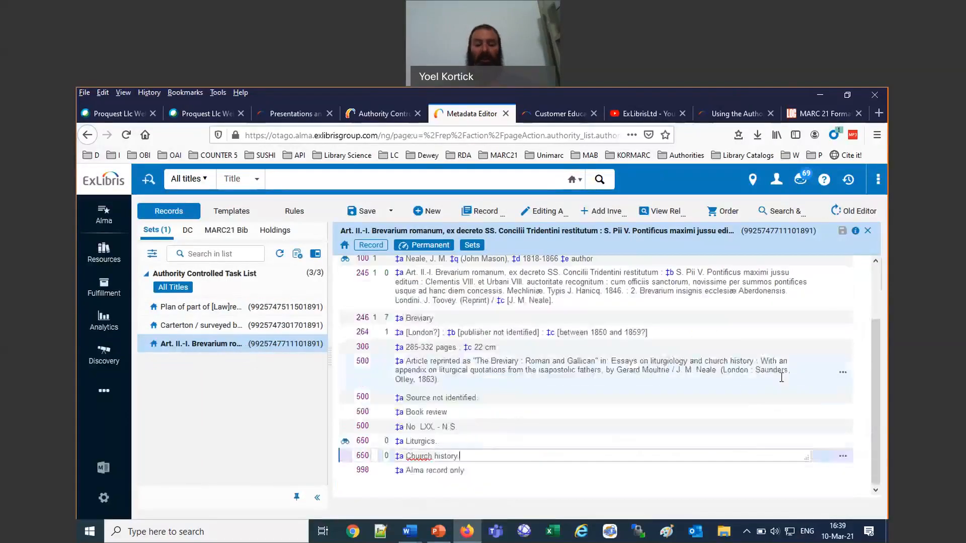
{"action": "right_click", "coordinate": [425, 460]}
{"action": "left_click", "coordinate": [459, 291]}
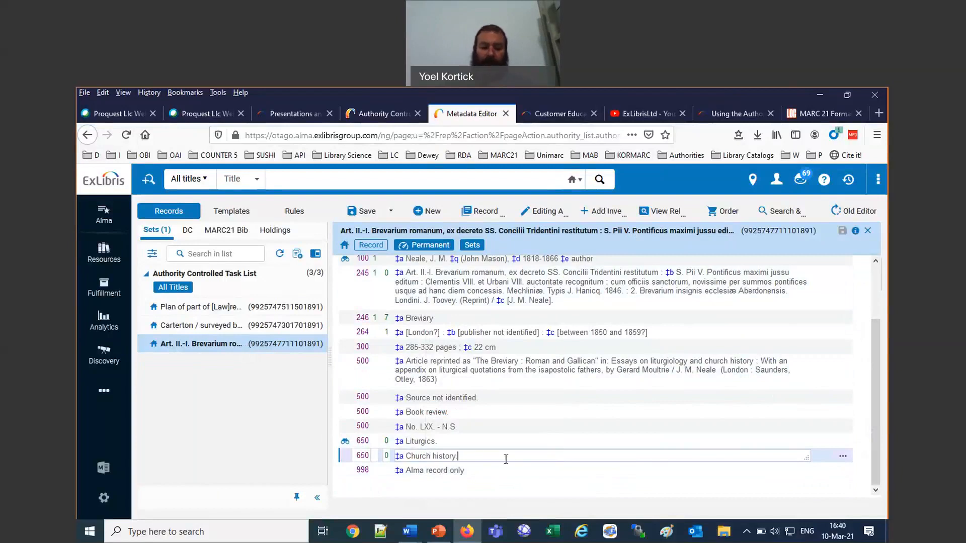
{"action": "key", "text": "F3"}
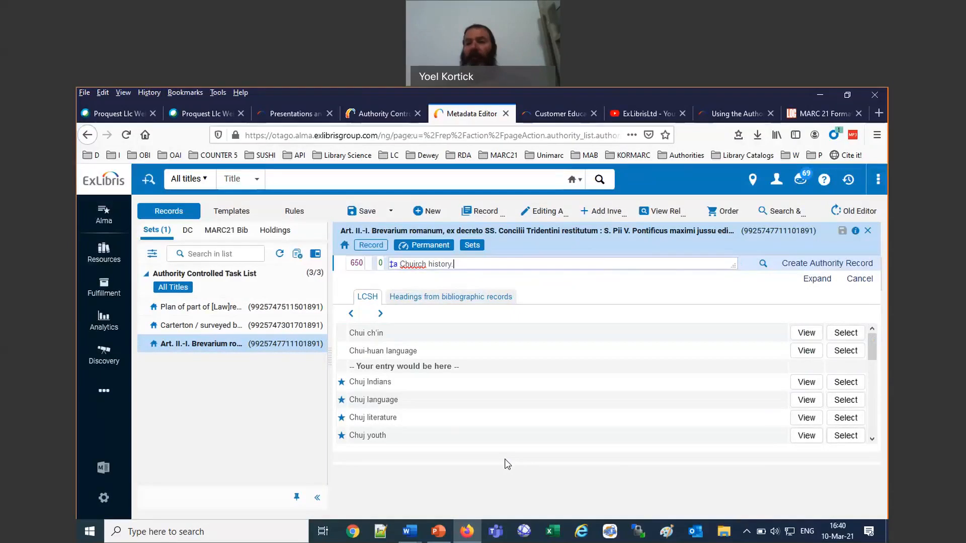
Correct the 650 heading to "Church history.", refresh the LCSH matches and close the headings list without choosing one.
{"action": "right_click", "coordinate": [416, 262]}
{"action": "left_click", "coordinate": [436, 271]}
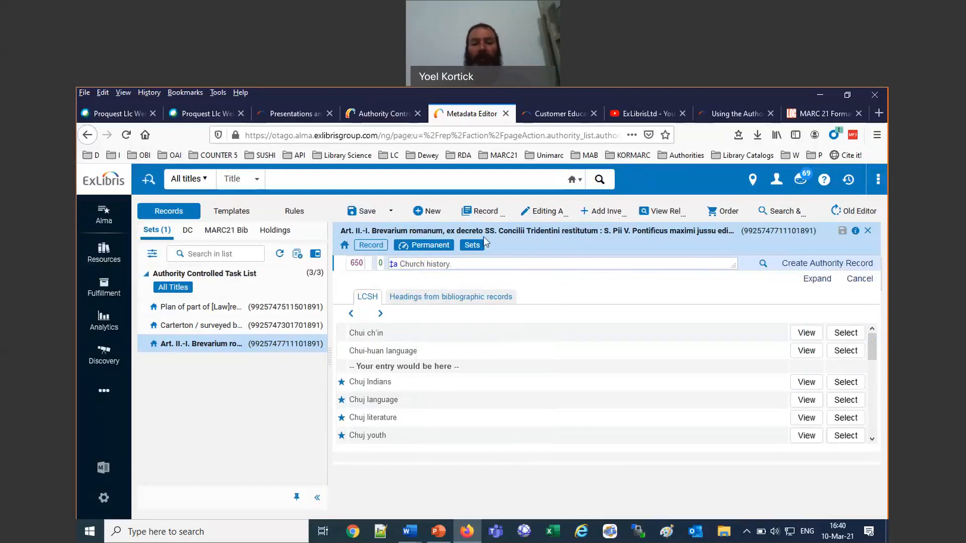
{"action": "key", "text": "BackSpace"}
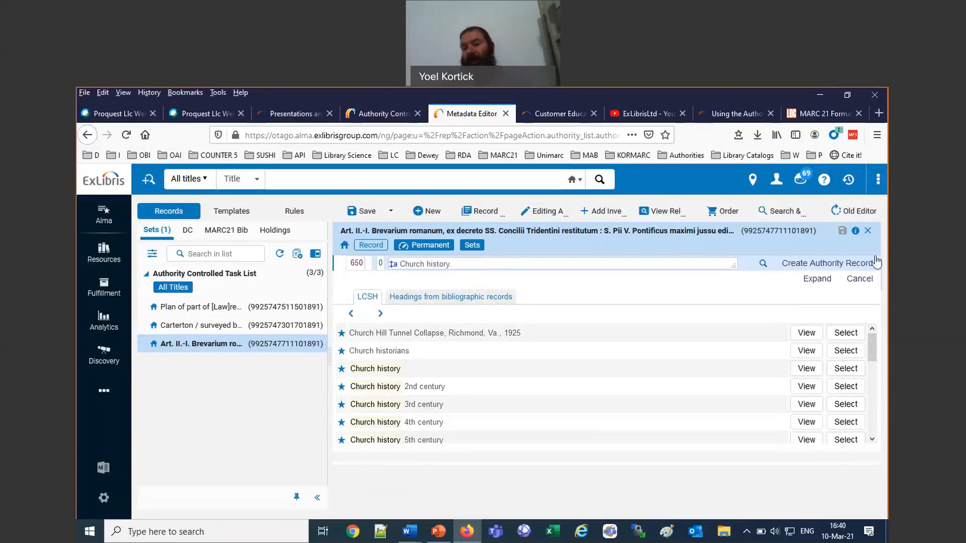
{"action": "left_click", "coordinate": [859, 279]}
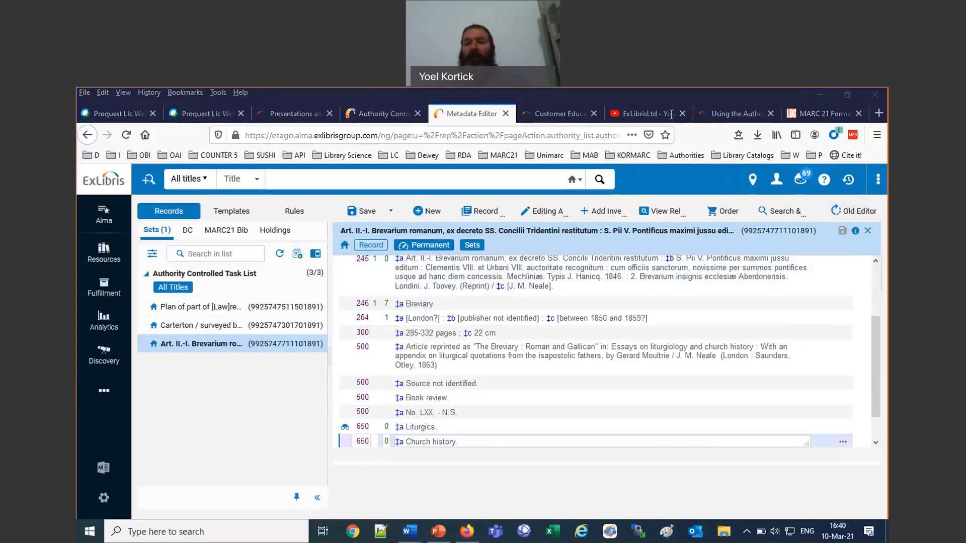
Switch to Word's Document1 and replace its question with the one asking whether fixing and saving bib headings removes them from the ACTL report immediately.
{"action": "right_click", "coordinate": [663, 159]}
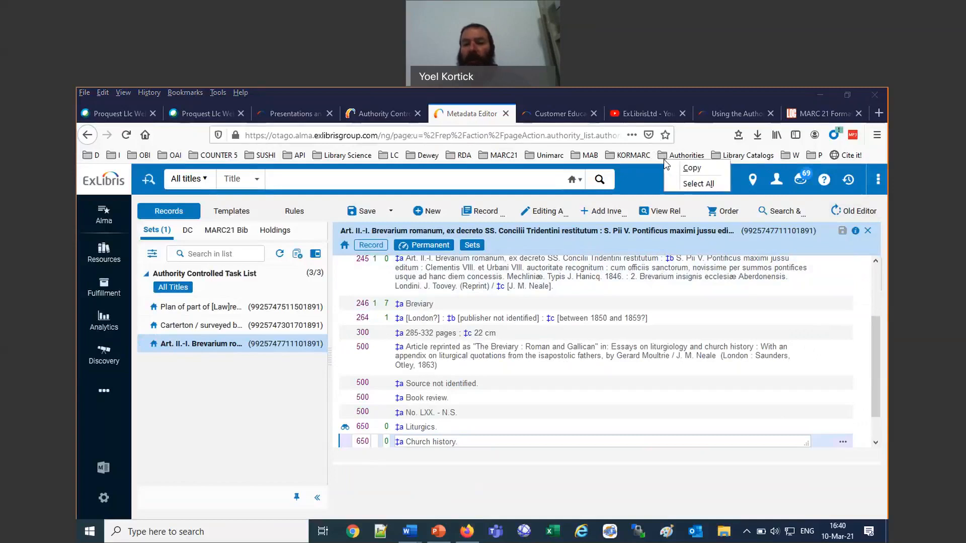
{"action": "left_click", "coordinate": [699, 183]}
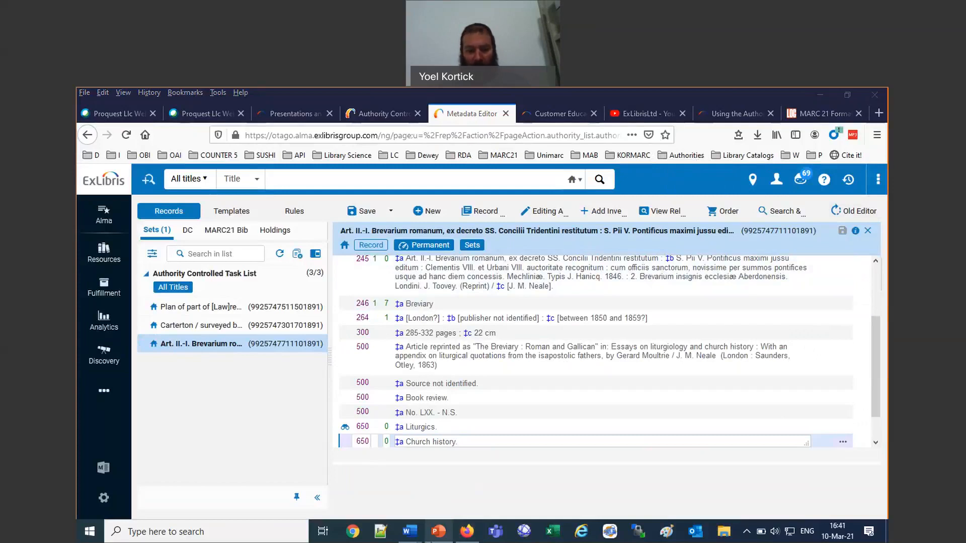
{"action": "mouse_move", "coordinate": [410, 531]}
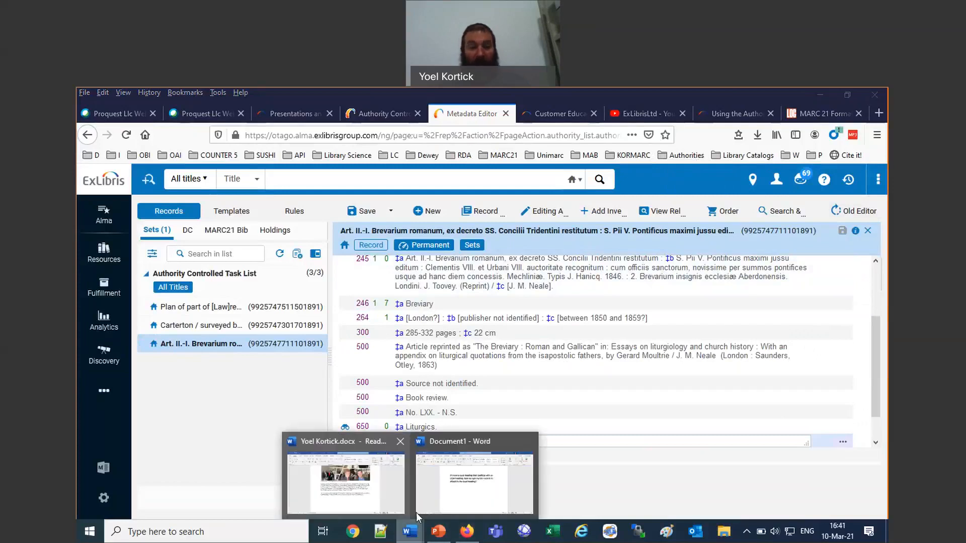
{"action": "left_click", "coordinate": [469, 495]}
{"action": "double_click", "coordinate": [184, 249]}
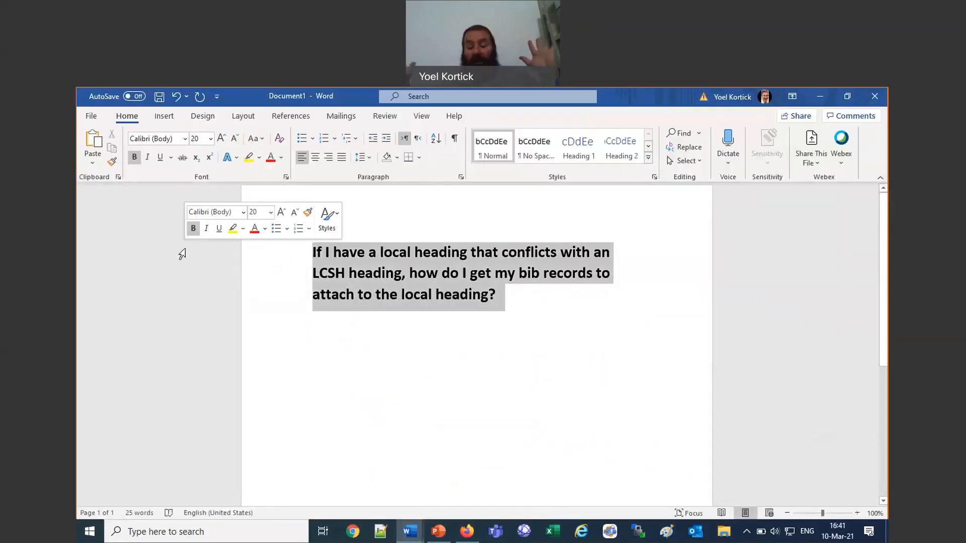
{"action": "type", "text": "If you fix the headings in the bib records & save them, will it remove that record/heading from the ACTL report immediately? Or do you have to go back to the report to note that it was fixed"}
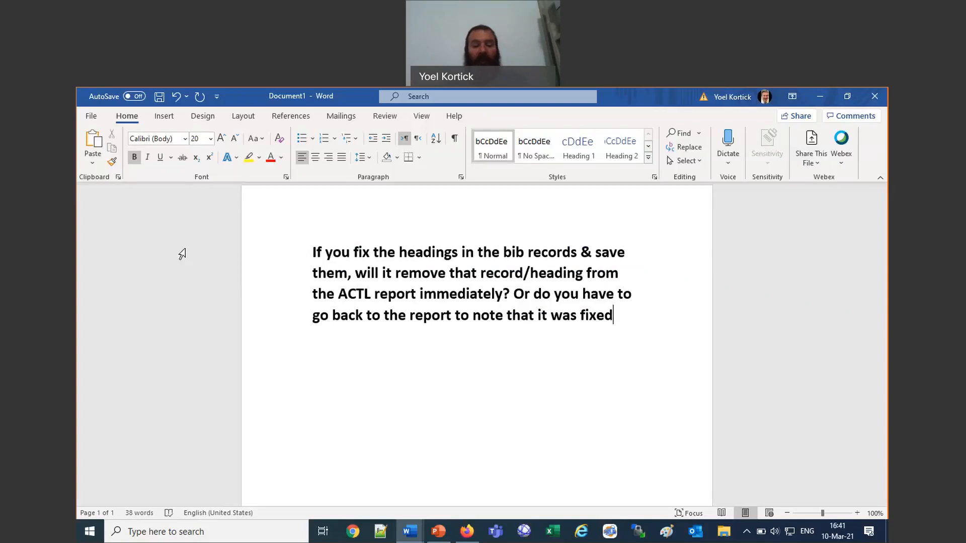
Return to the Alma University Authority Control Task List and search BIB headings for the misspelled surname on "Academic libraries and training".
{"action": "left_click", "coordinate": [472, 537]}
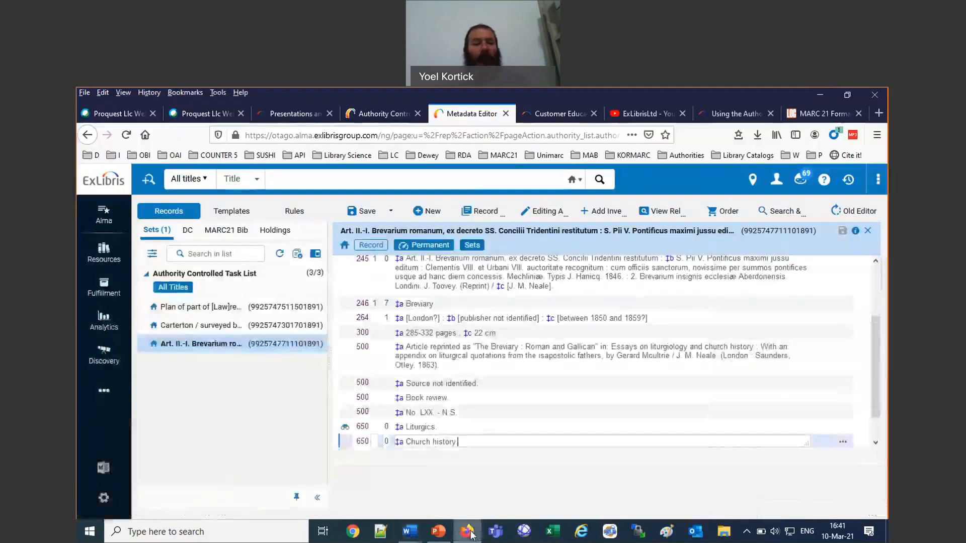
{"action": "left_click", "coordinate": [392, 119]}
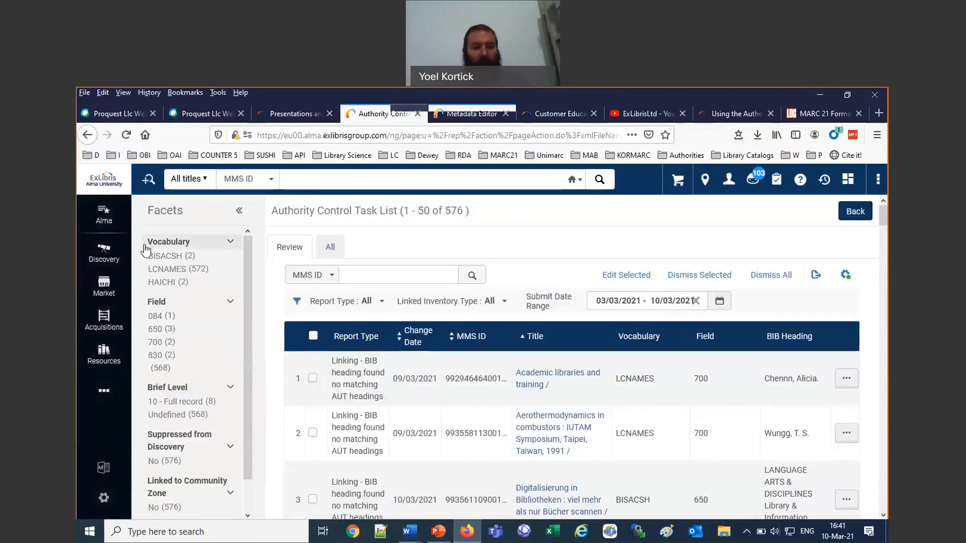
{"action": "left_click", "coordinate": [300, 278]}
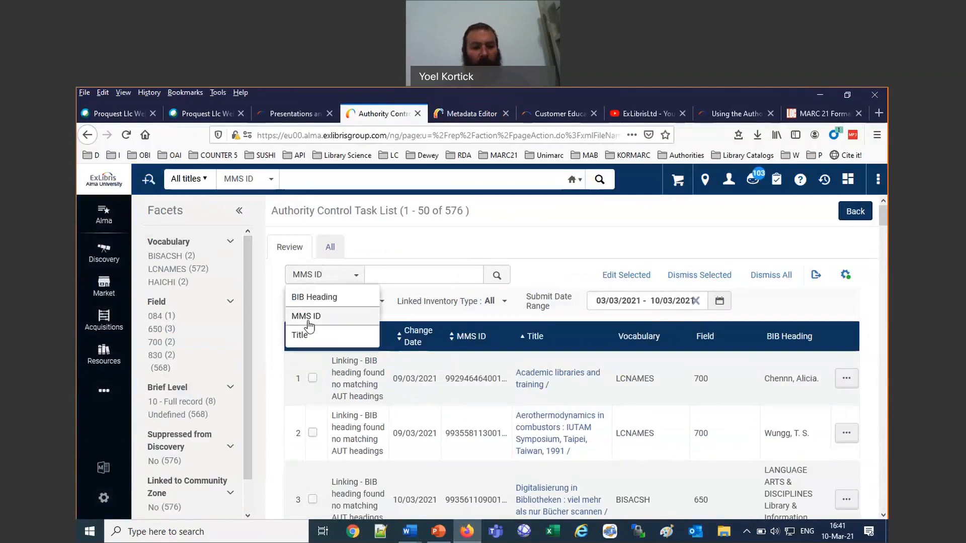
{"action": "left_click", "coordinate": [302, 297]}
{"action": "type", "text": "chenn"}
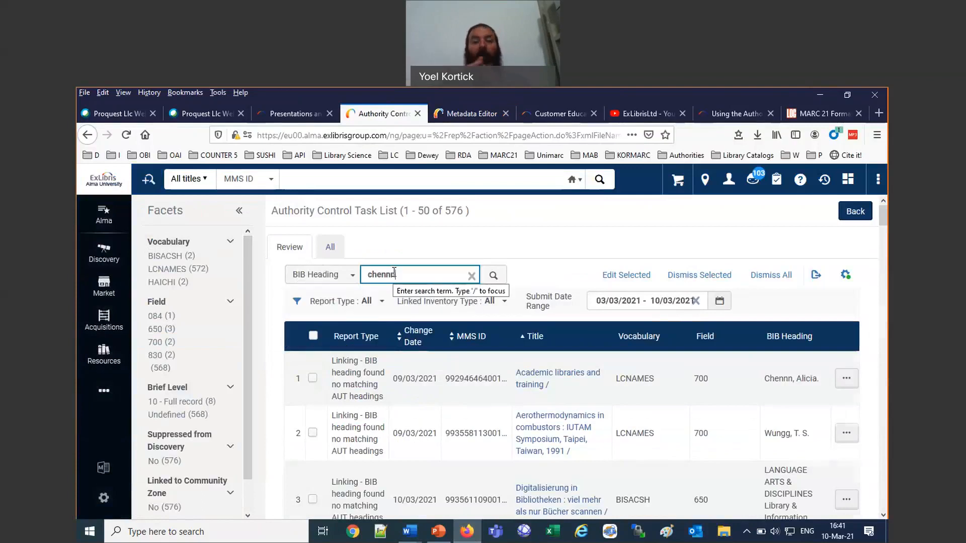
{"action": "key", "text": "Return"}
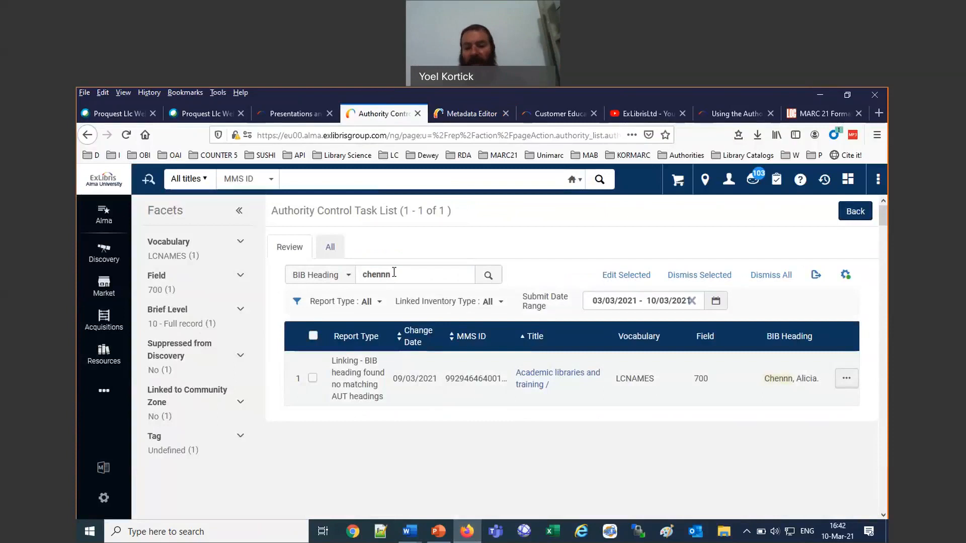
Open the "Academic libraries and training" entry for editing and look up LCNAMES headings for the misspelled name in its second 700 field.
{"action": "left_click", "coordinate": [847, 378]}
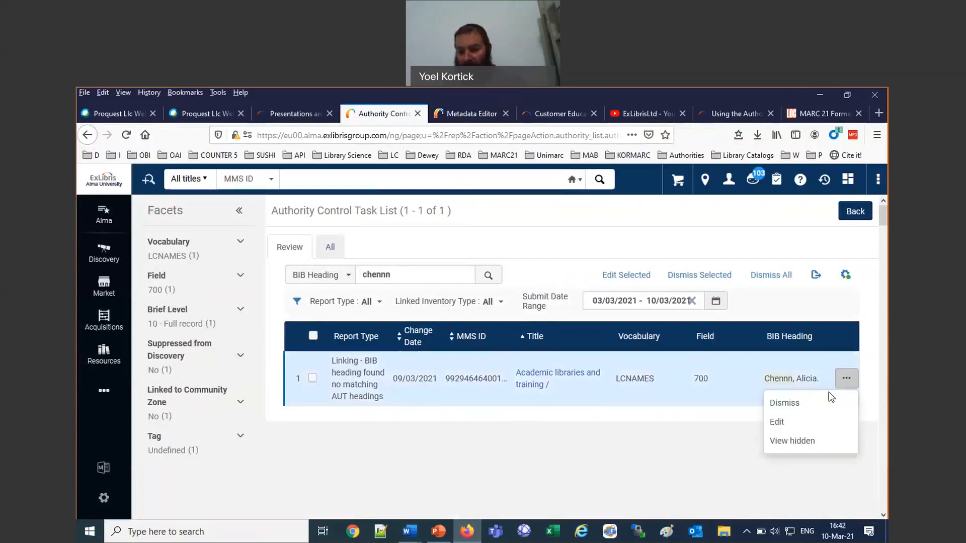
{"action": "left_click", "coordinate": [778, 423]}
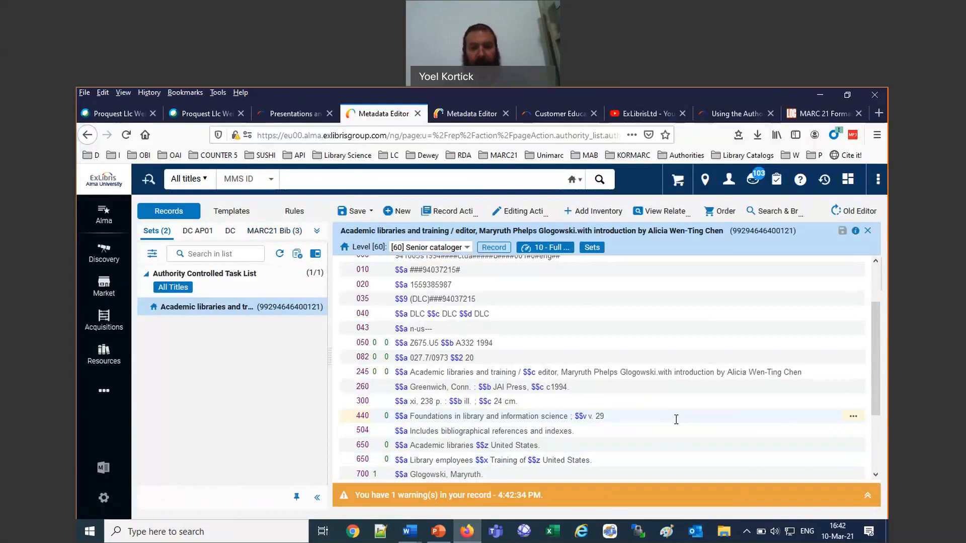
{"action": "scroll", "coordinate": [676, 420], "scroll_direction": "down", "scroll_amount": 3}
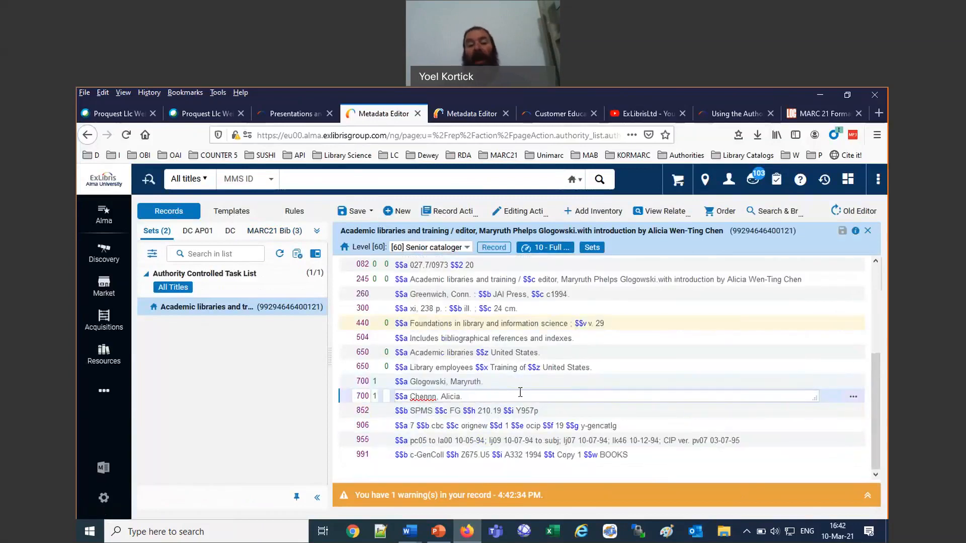
{"action": "key", "text": "BackSpace"}
{"action": "key", "text": "F3"}
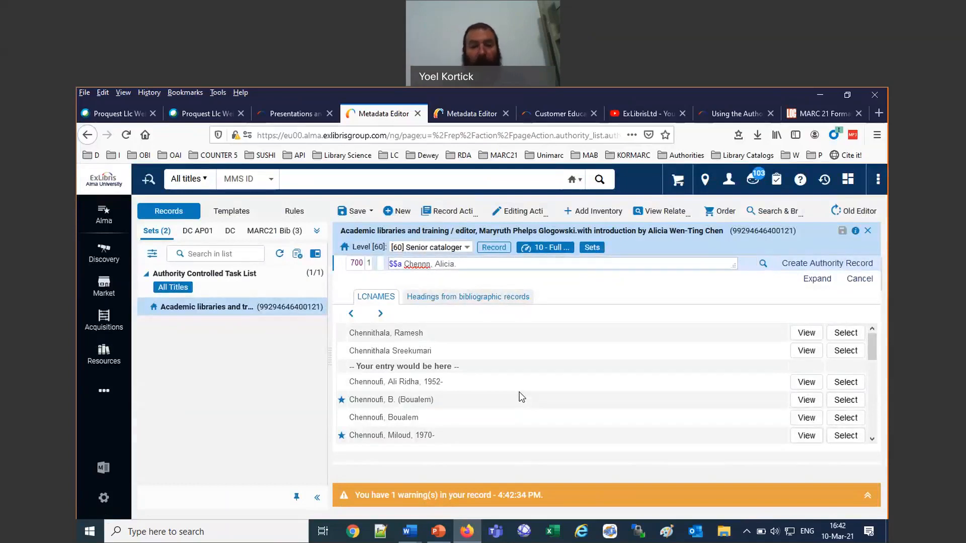
Correct the surname in the 700 field, refresh the LCNAMES matches, select the exact local heading and save the record.
{"action": "key", "text": "BackSpace"}
{"action": "key", "text": "BackSpace"}
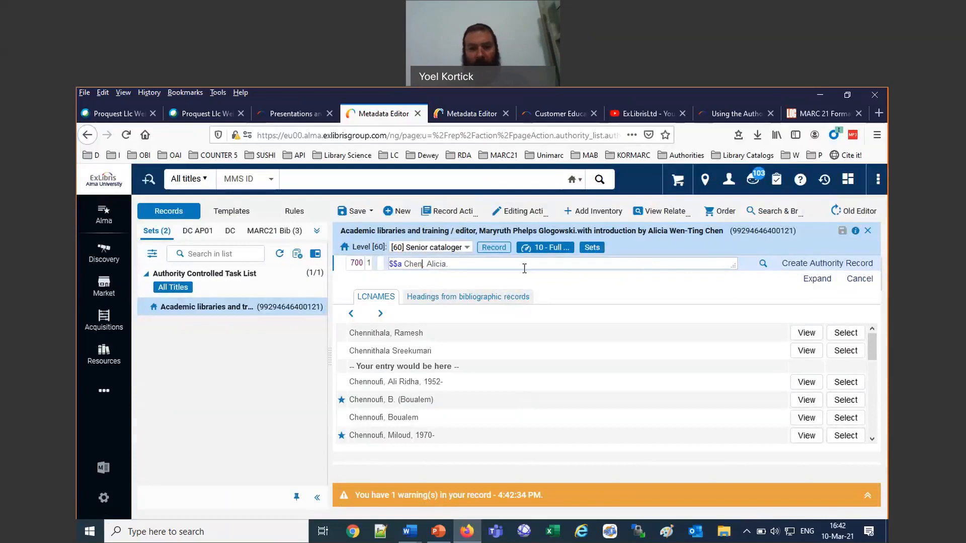
{"action": "key", "text": "Return"}
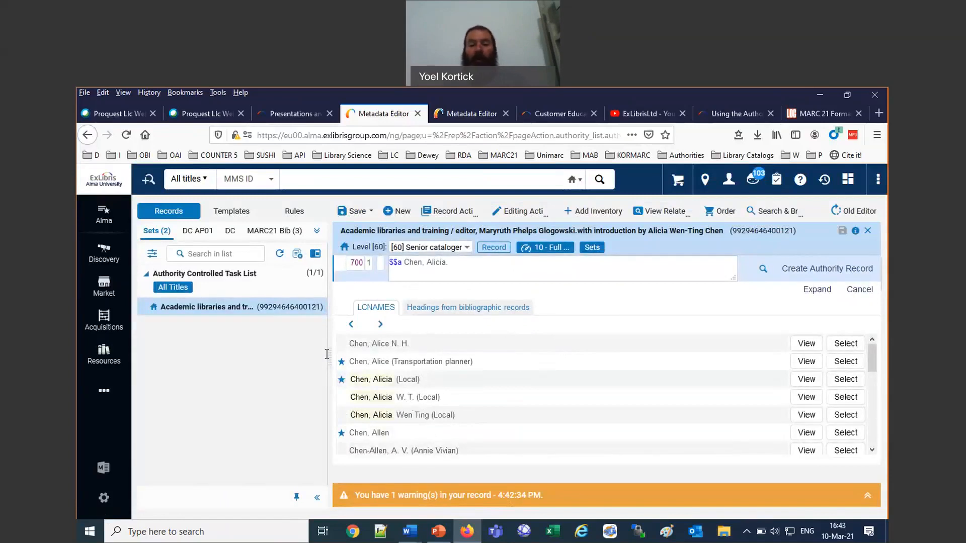
{"action": "left_click", "coordinate": [848, 380]}
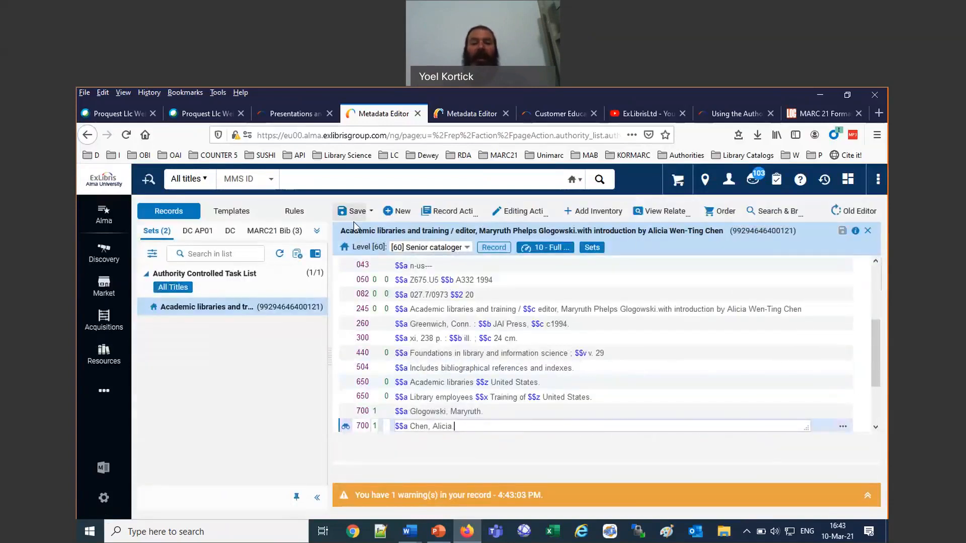
{"action": "left_click", "coordinate": [355, 221]}
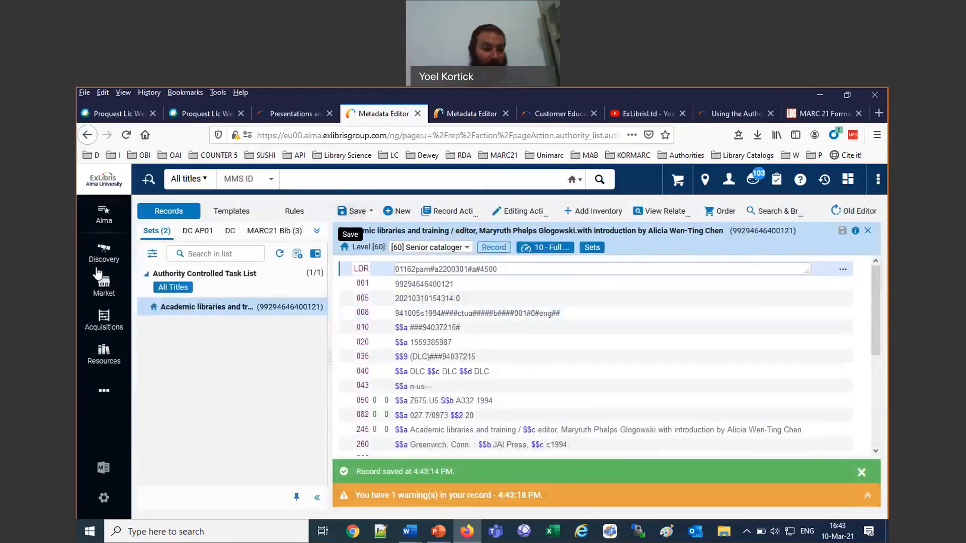
Return to the Authority Control Task List, dismiss the corrected "Academic libraries and training" entry and rerun the "chennn" BIB heading search.
{"action": "left_click", "coordinate": [103, 363]}
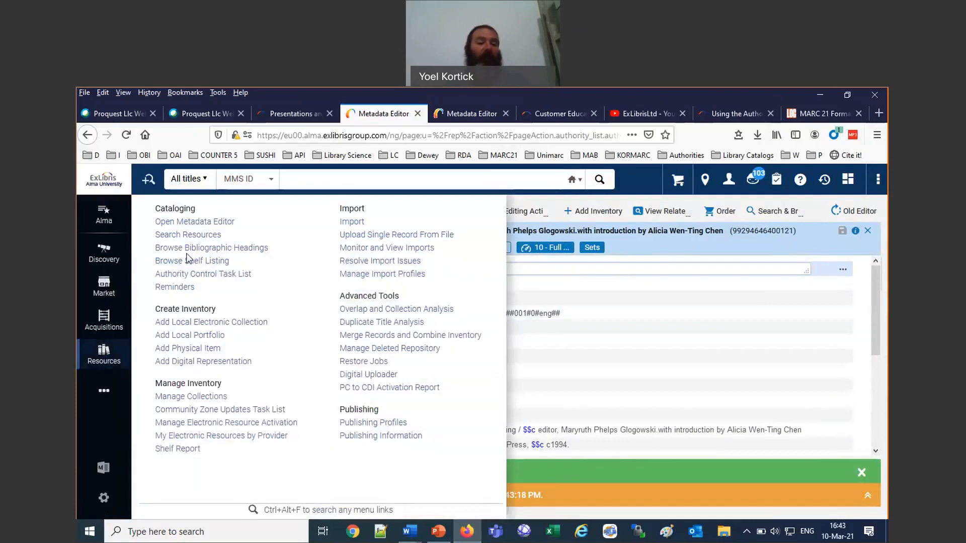
{"action": "left_click", "coordinate": [203, 275]}
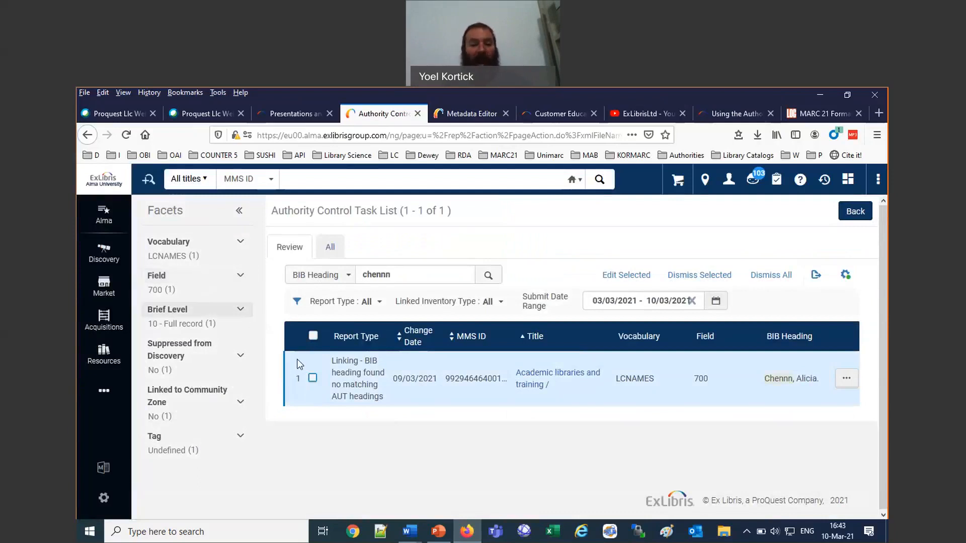
{"action": "left_click", "coordinate": [314, 383]}
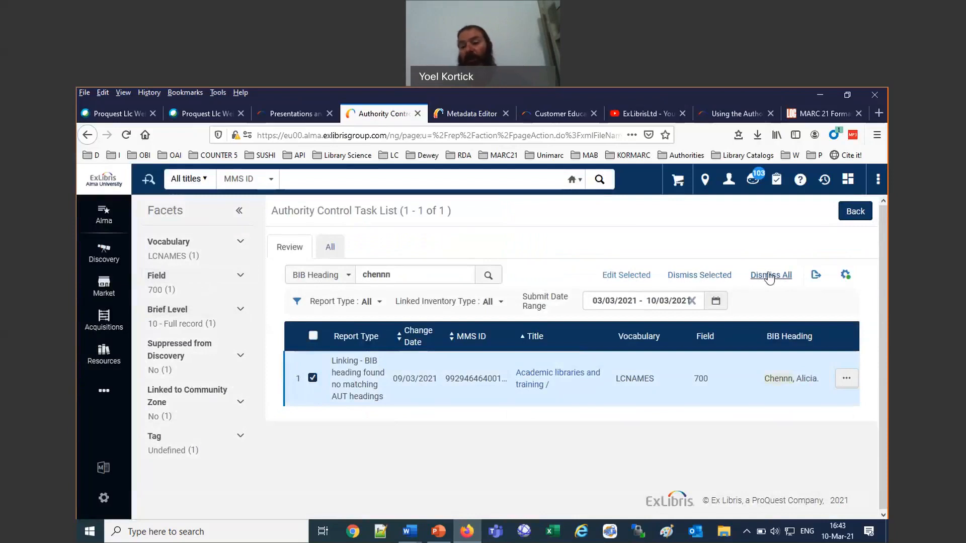
{"action": "left_click", "coordinate": [848, 383]}
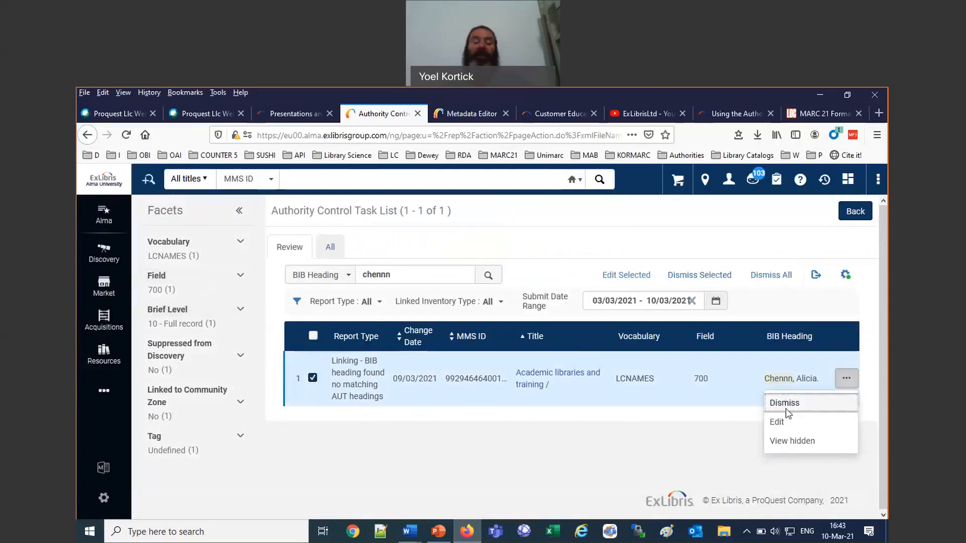
{"action": "left_click", "coordinate": [784, 403]}
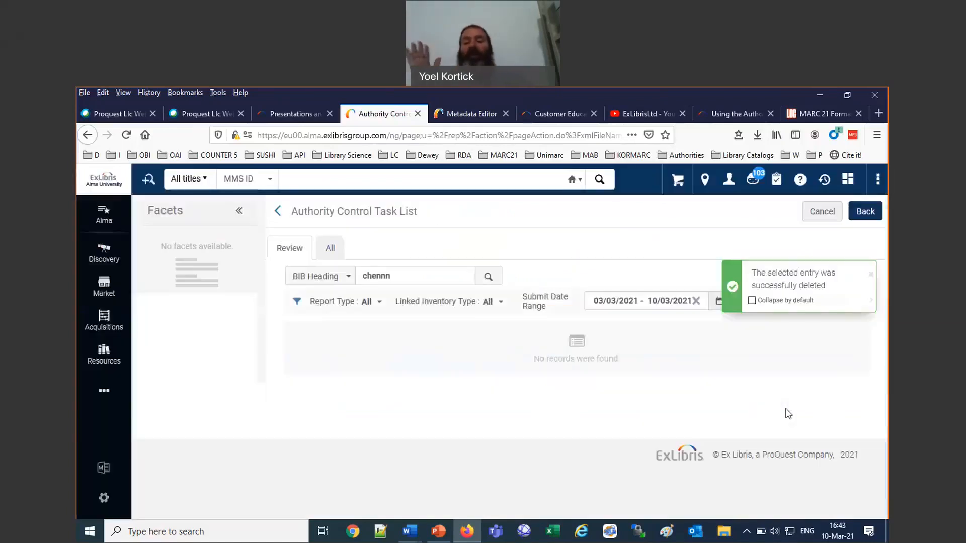
{"action": "left_click", "coordinate": [491, 276]}
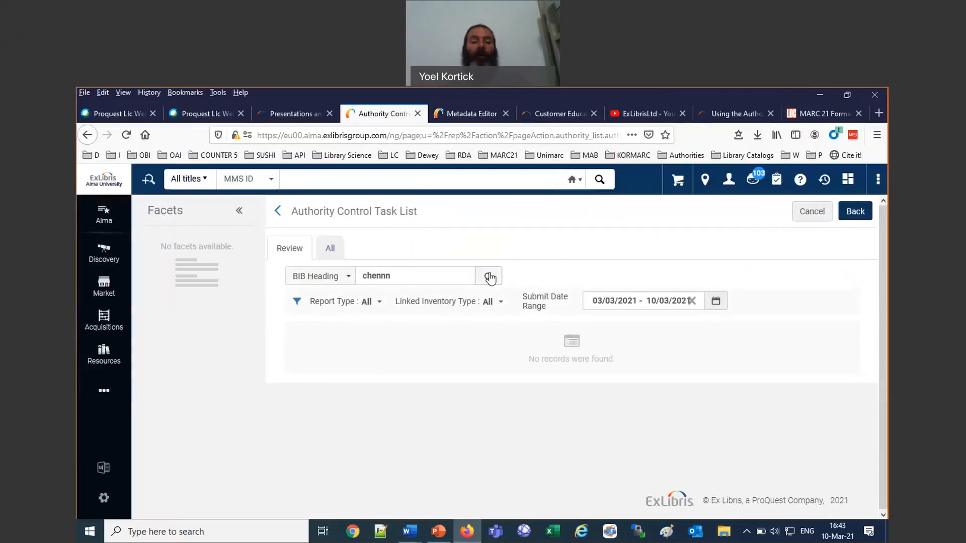
Review the report types available for filtering the Authority Control Task List.
{"action": "left_click", "coordinate": [366, 302]}
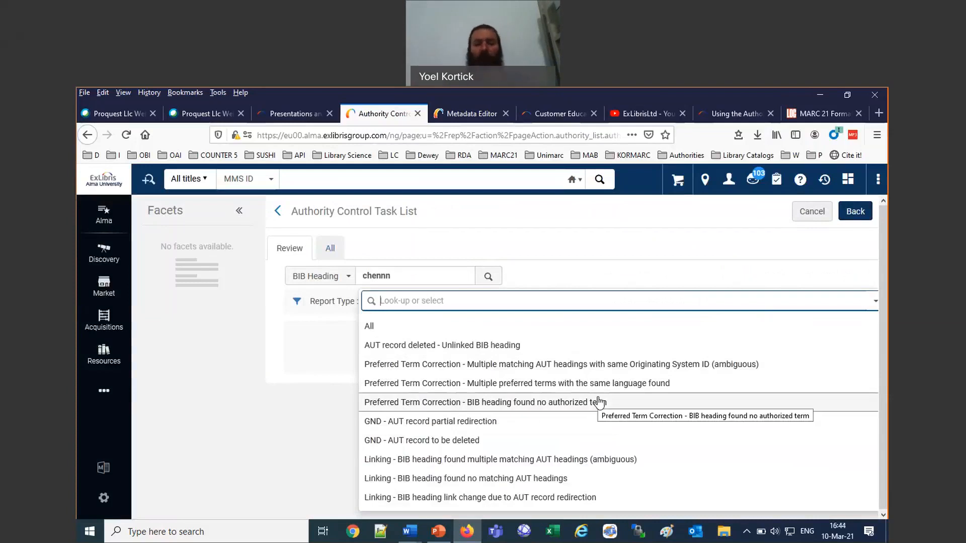
{"action": "scroll", "coordinate": [599, 403], "scroll_direction": "down", "scroll_amount": 1}
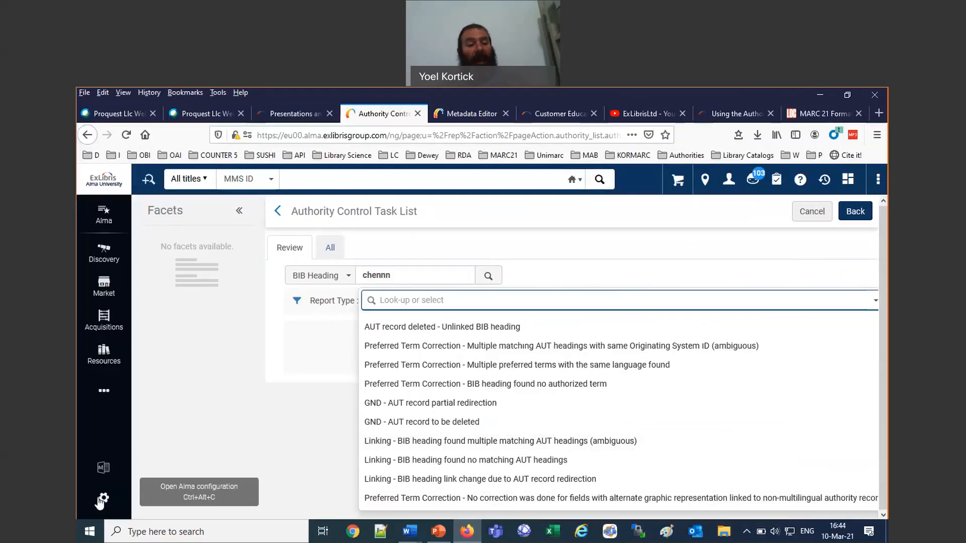
Open the scheduled jobs in Monitor Jobs and filter them to the Repository category.
{"action": "left_click", "coordinate": [110, 394]}
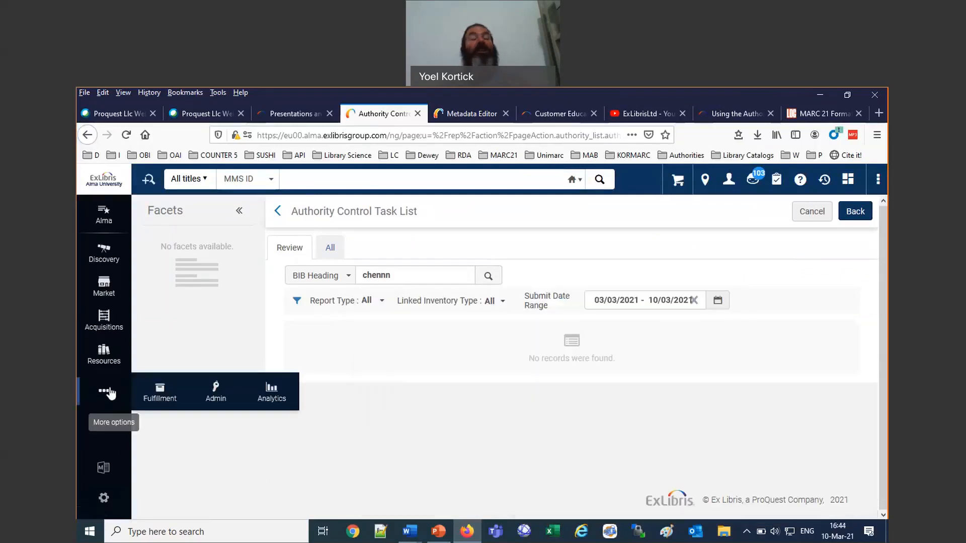
{"action": "left_click", "coordinate": [215, 398]}
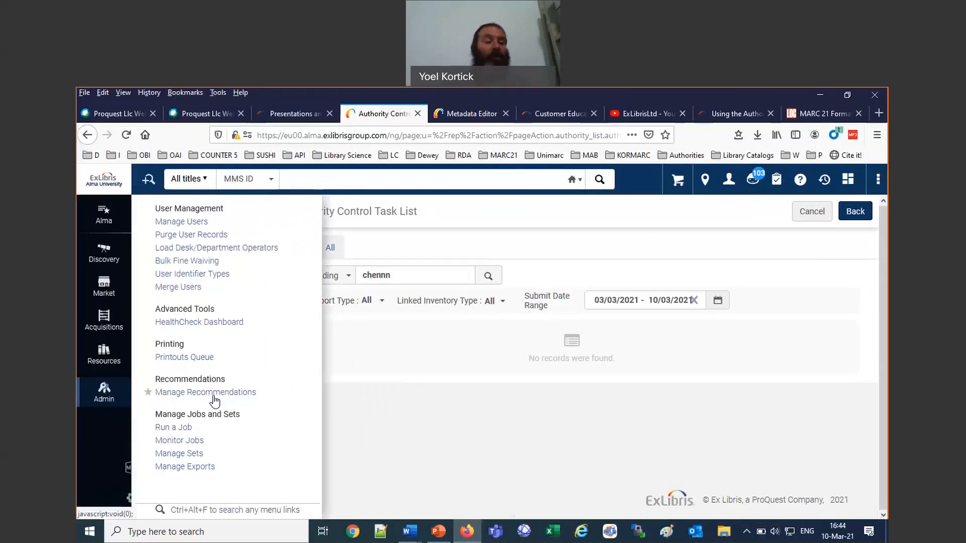
{"action": "left_click", "coordinate": [195, 441]}
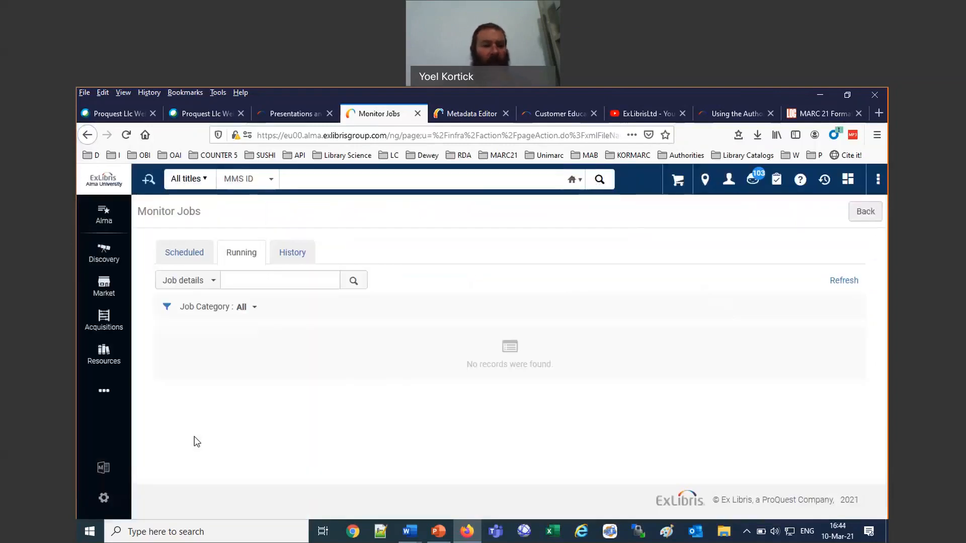
{"action": "left_click", "coordinate": [184, 252]}
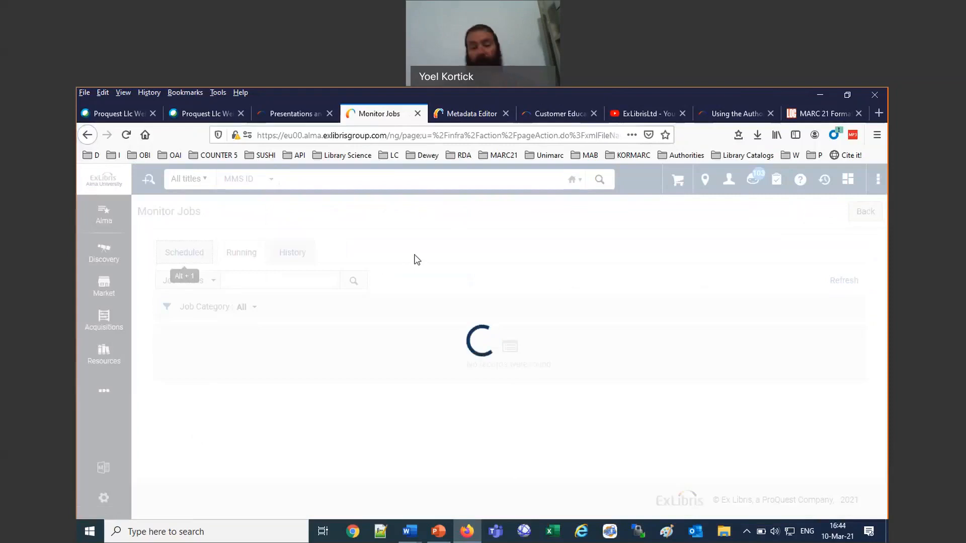
{"action": "left_click", "coordinate": [223, 308]}
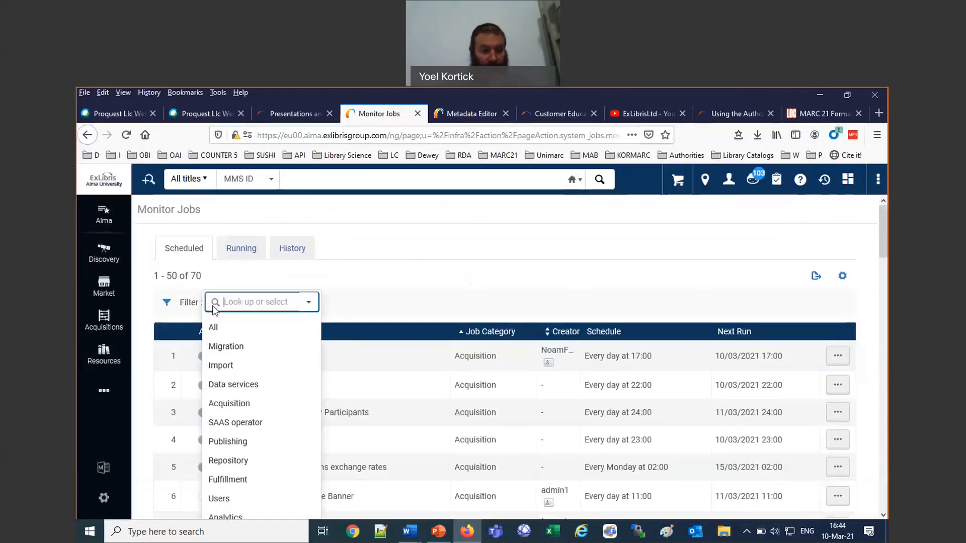
{"action": "left_click", "coordinate": [242, 468]}
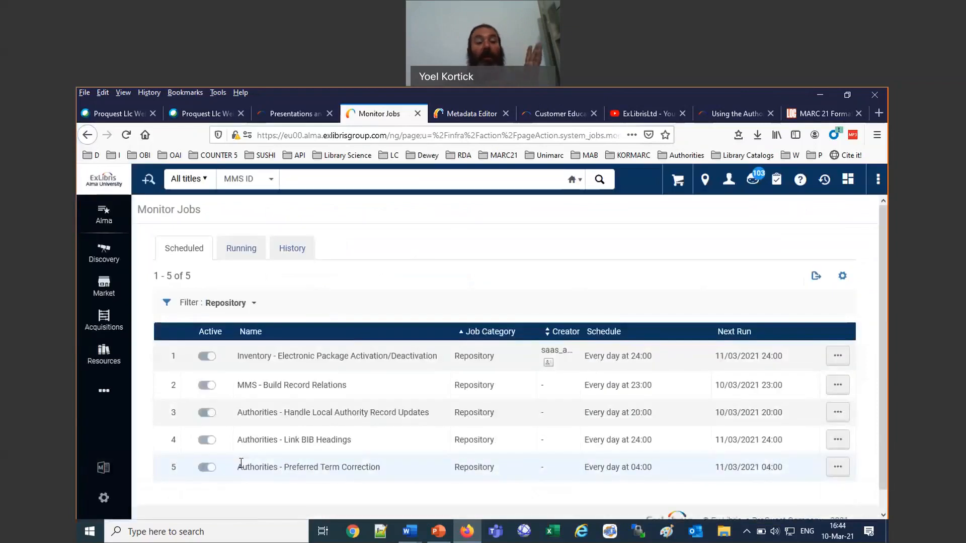
Highlight the "Link BIB Headings" and "Preferred Term Correction" authority job names in the scheduled jobs list.
{"action": "left_click_drag", "start_coordinate": [355, 440], "coordinate": [285, 446]}
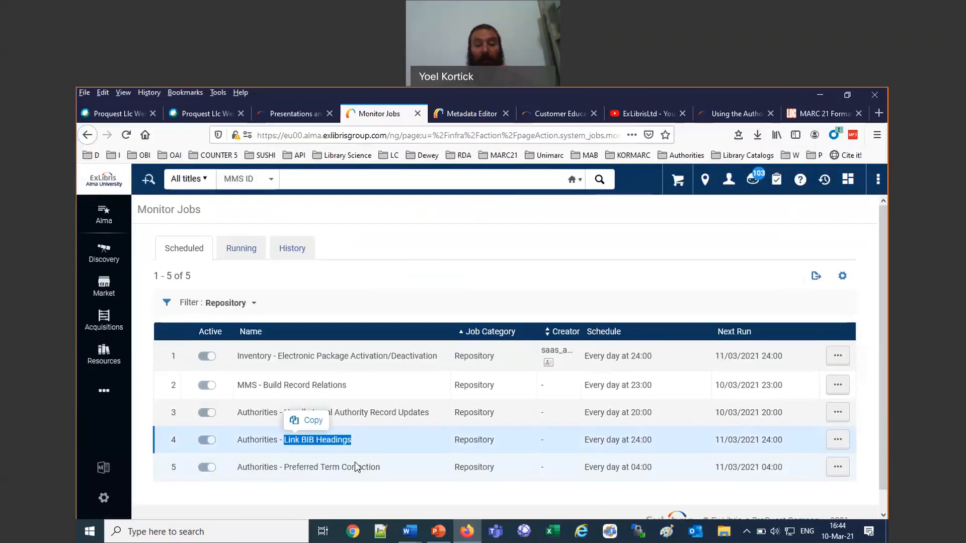
{"action": "left_click_drag", "start_coordinate": [381, 467], "coordinate": [284, 467]}
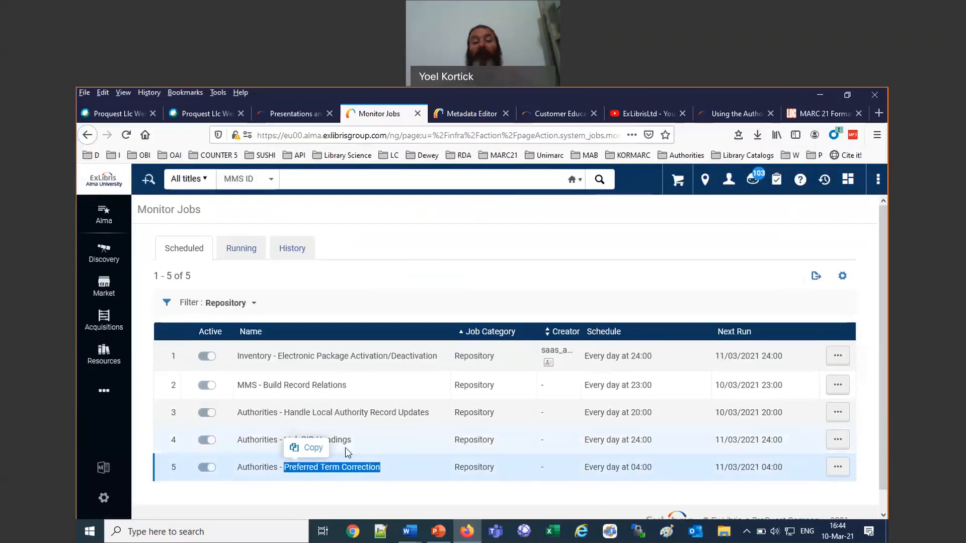
{"action": "left_click_drag", "start_coordinate": [352, 440], "coordinate": [285, 442]}
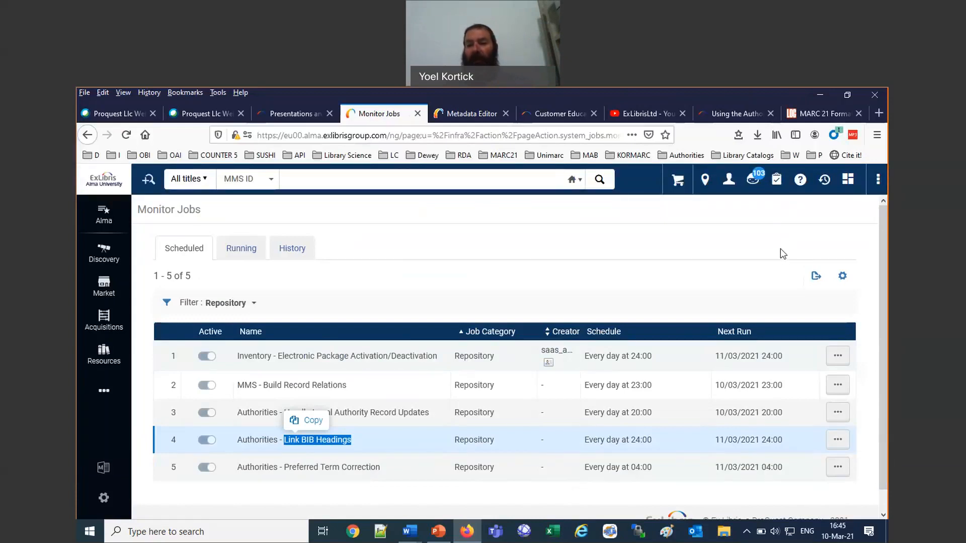
{"action": "left_click", "coordinate": [788, 455]}
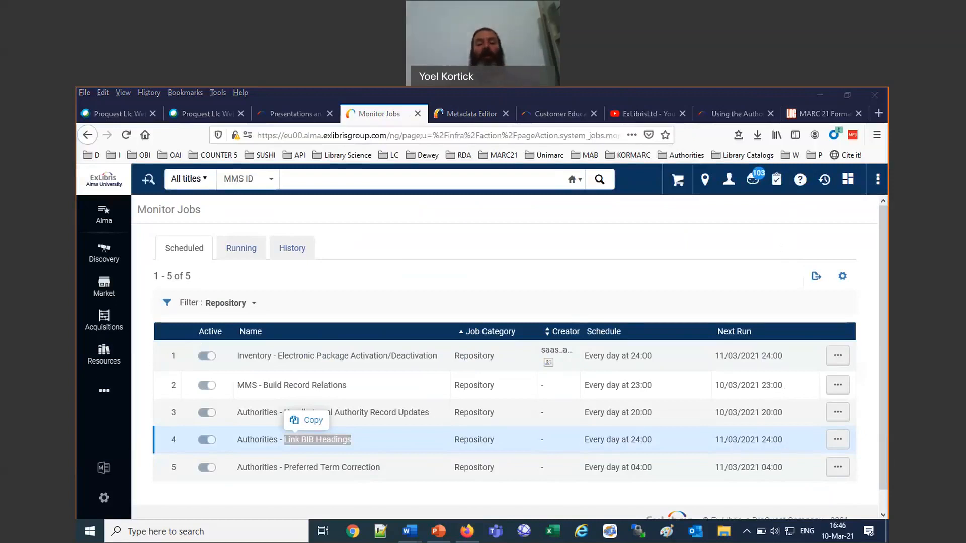
Switch to the PowerPoint presentation and advance to slide 20, on BIB headings with multiple matching AUT headings (ambiguous).
{"action": "left_click", "coordinate": [439, 532]}
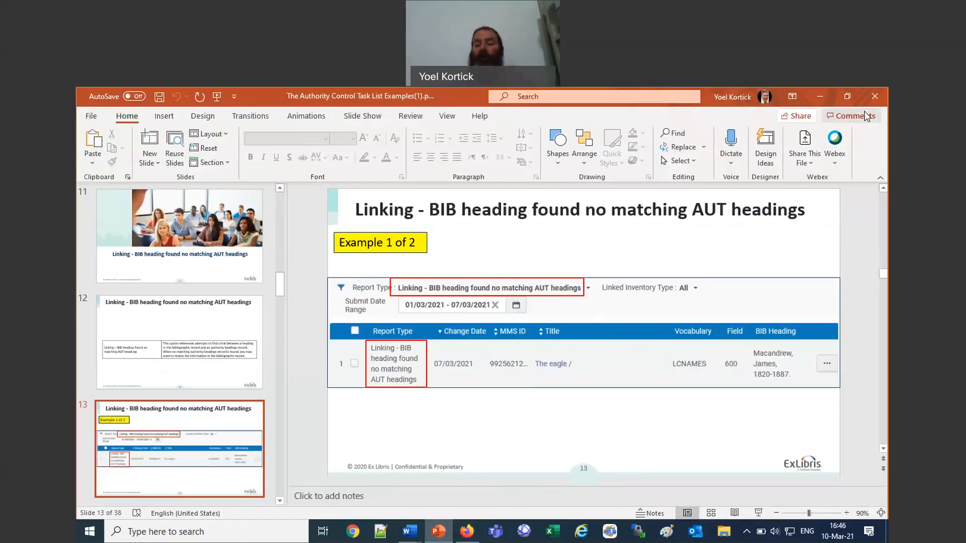
{"action": "key", "text": "Page_Down"}
{"action": "key", "text": "Page_Down"}
{"action": "key", "text": "Page_Down"}
{"action": "key", "text": "Page_Down"}
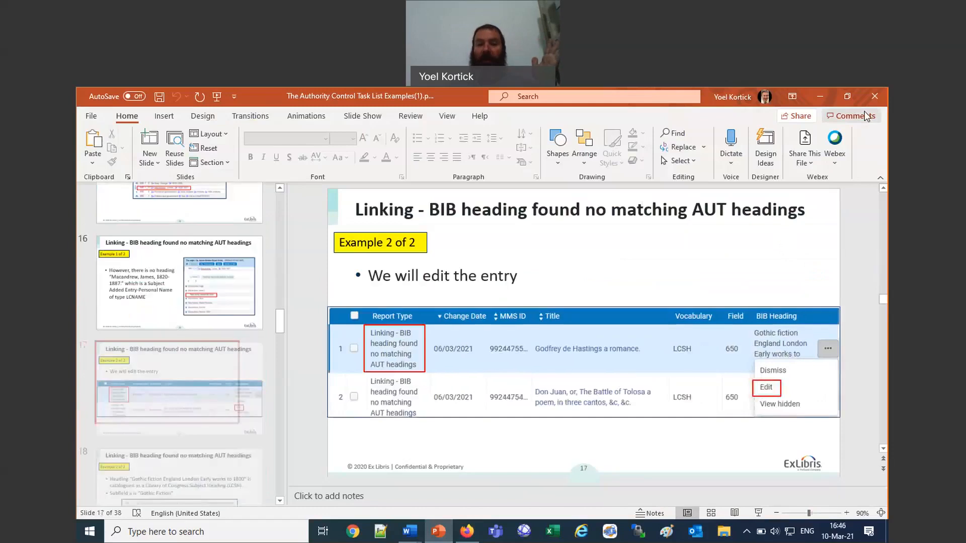
{"action": "key", "text": "Page_Down"}
{"action": "key", "text": "Page_Down"}
{"action": "key", "text": "Page_Down"}
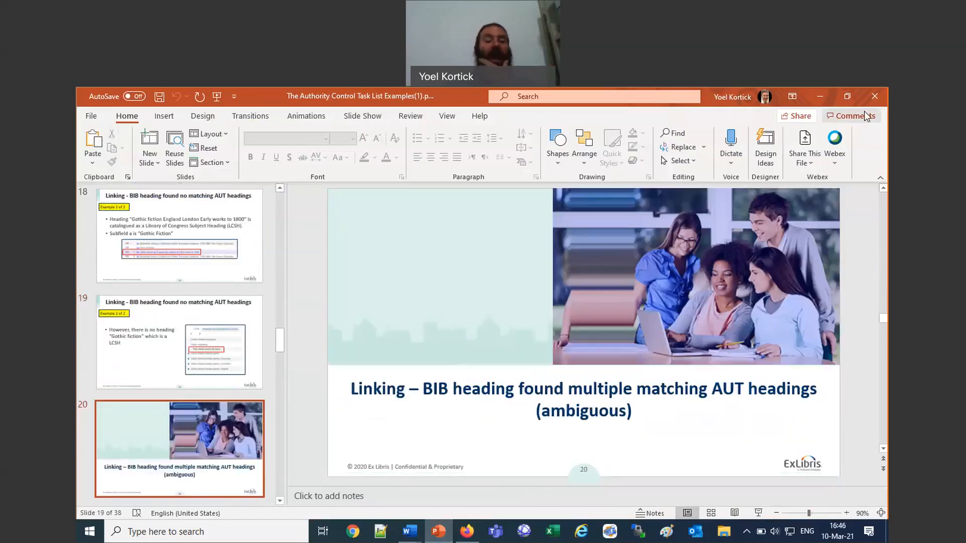
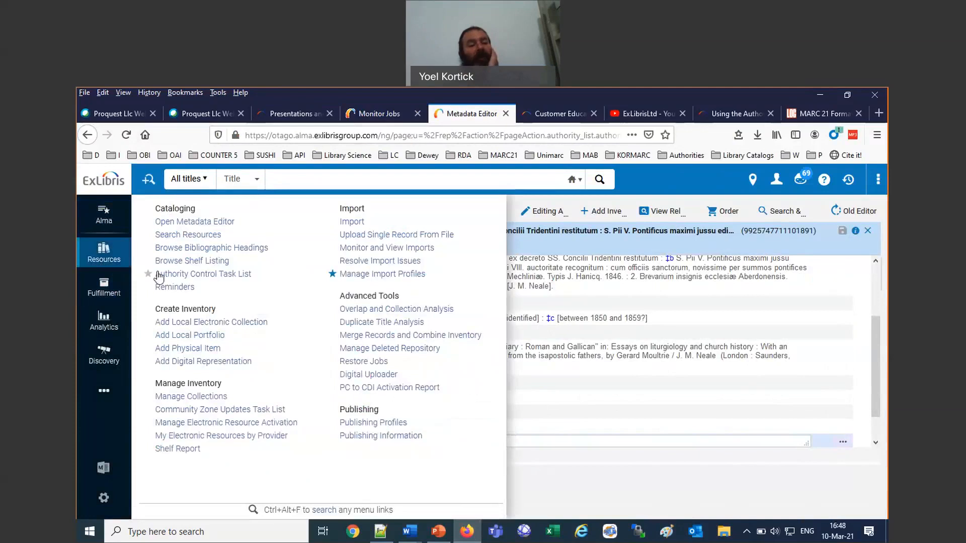
Open the Otago Alma Authority Control Task List and set its report type to "Linking - BIB heading found multiple matching AUT headings (ambiguous)".
{"action": "left_click", "coordinate": [172, 274]}
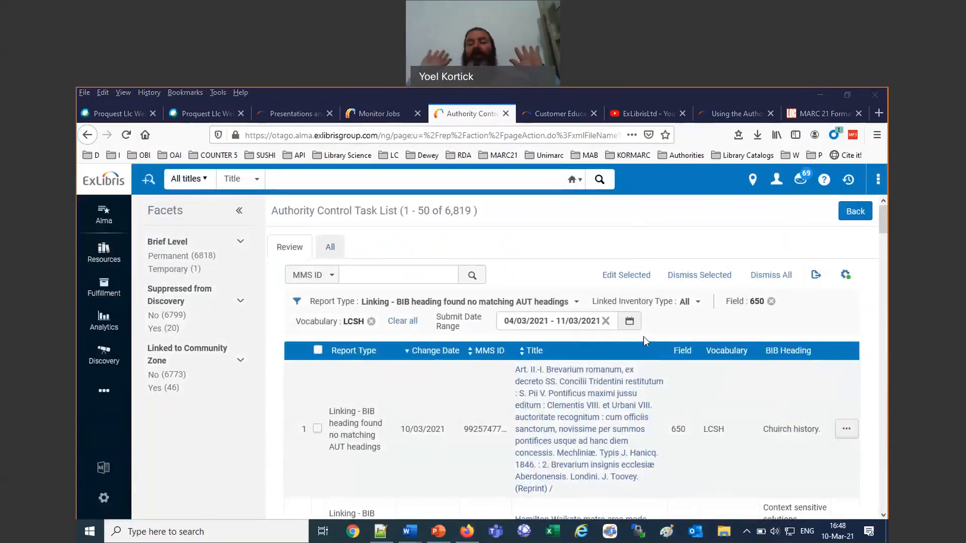
{"action": "left_click", "coordinate": [202, 479]}
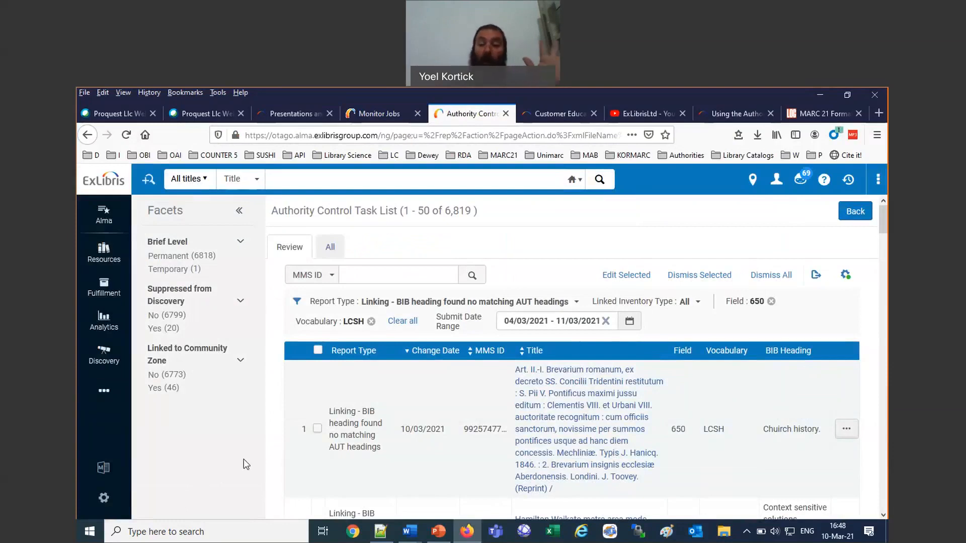
{"action": "left_click", "coordinate": [811, 483]}
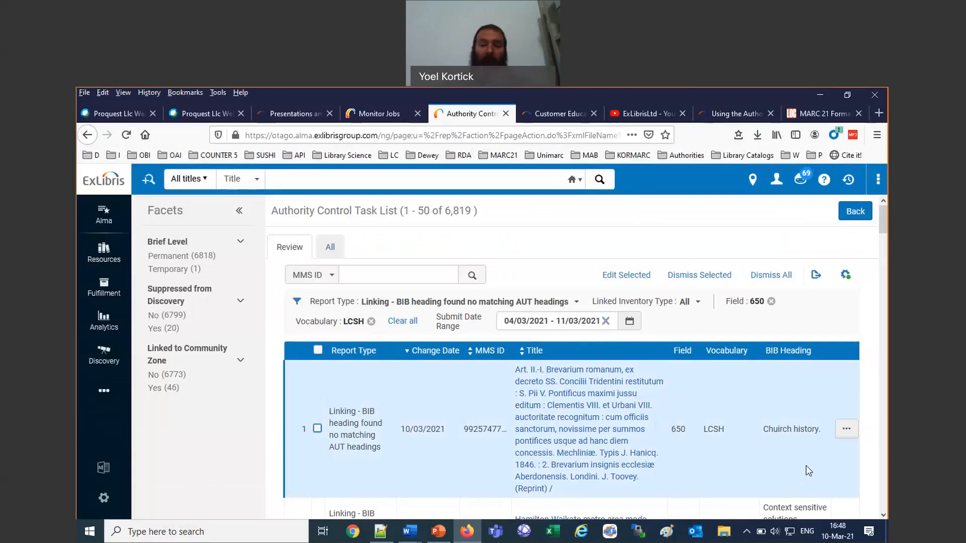
{"action": "left_click", "coordinate": [387, 302]}
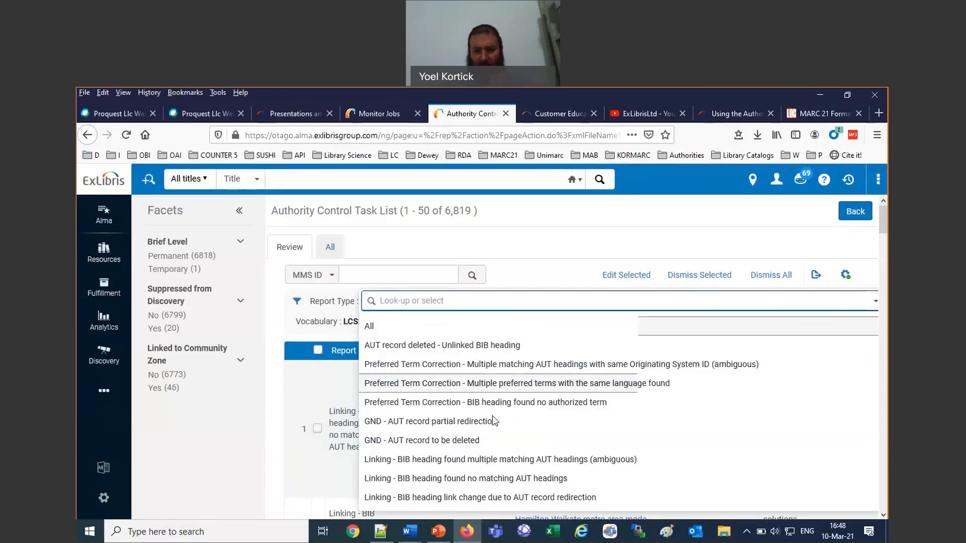
{"action": "left_click", "coordinate": [521, 460]}
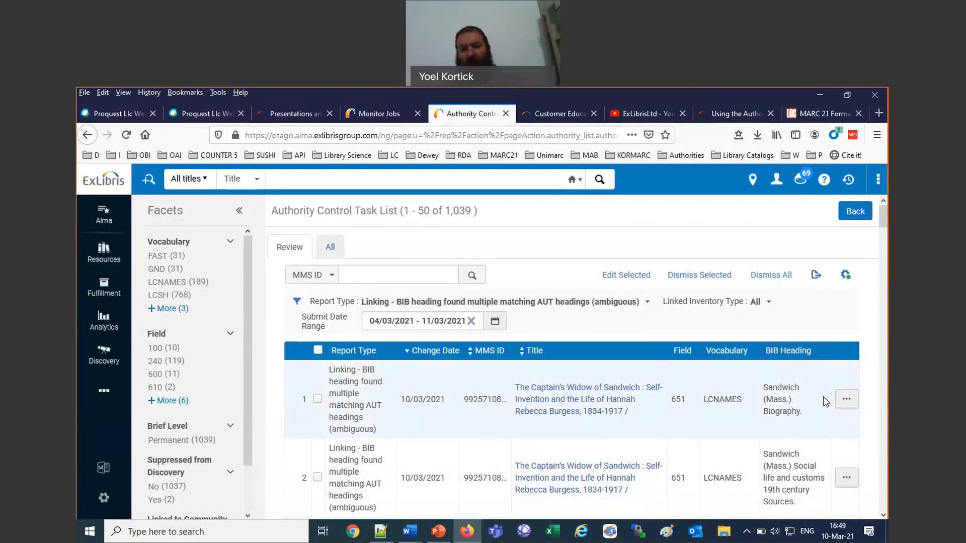
Open the first "The Captain's Widow of Sandwich" entry for editing and look up authority headings for its 651 field "Sandwich (Mass.) Biography".
{"action": "scroll", "coordinate": [824, 396], "scroll_direction": "down", "scroll_amount": 2}
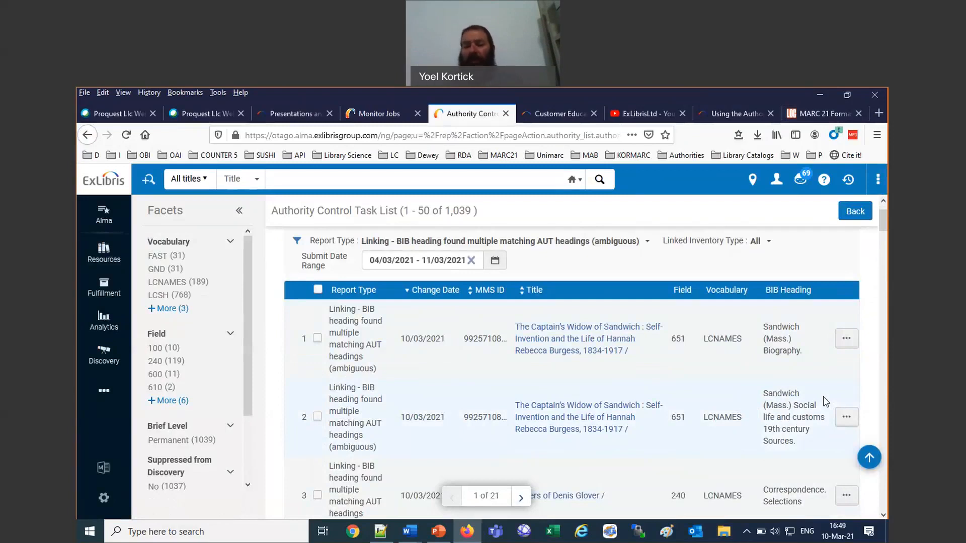
{"action": "left_click", "coordinate": [847, 338]}
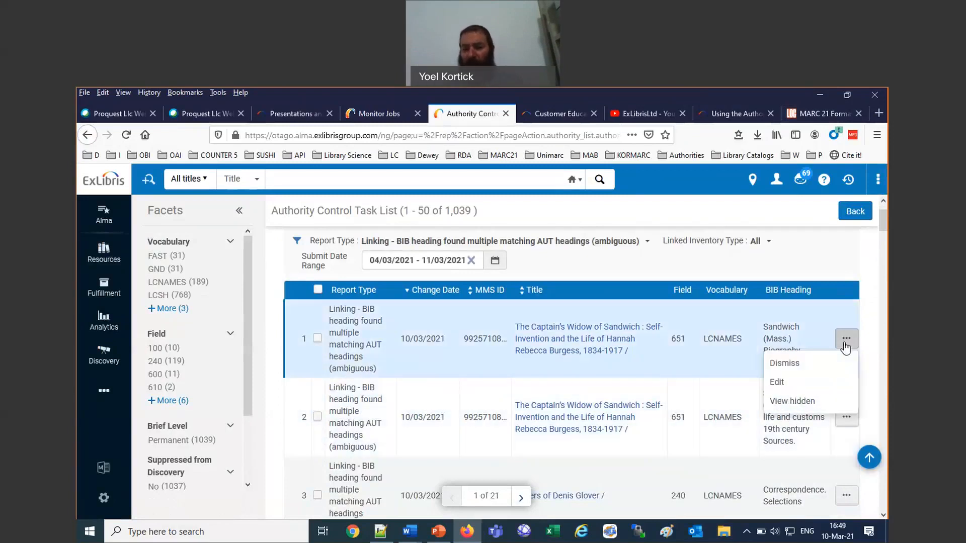
{"action": "left_click", "coordinate": [784, 382]}
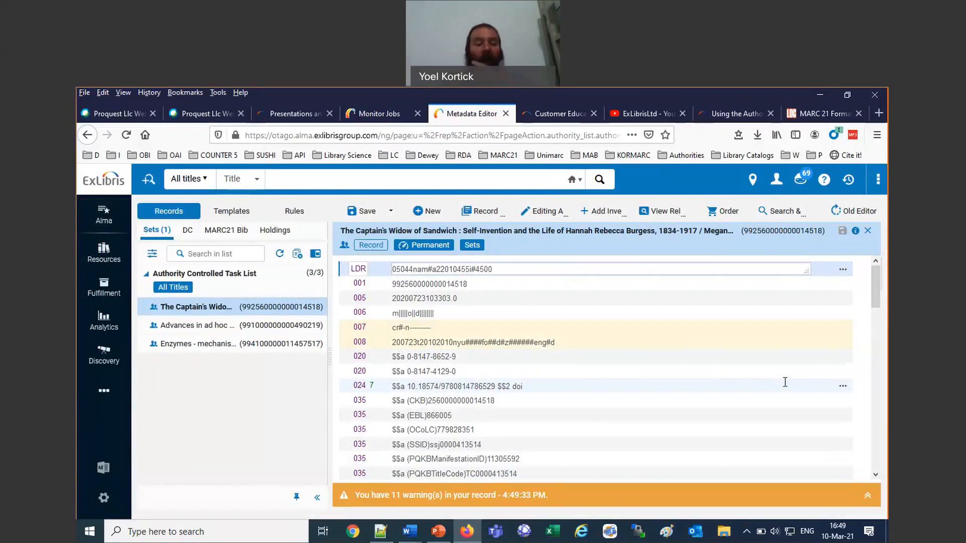
{"action": "scroll", "coordinate": [689, 421], "scroll_direction": "down", "scroll_amount": 3}
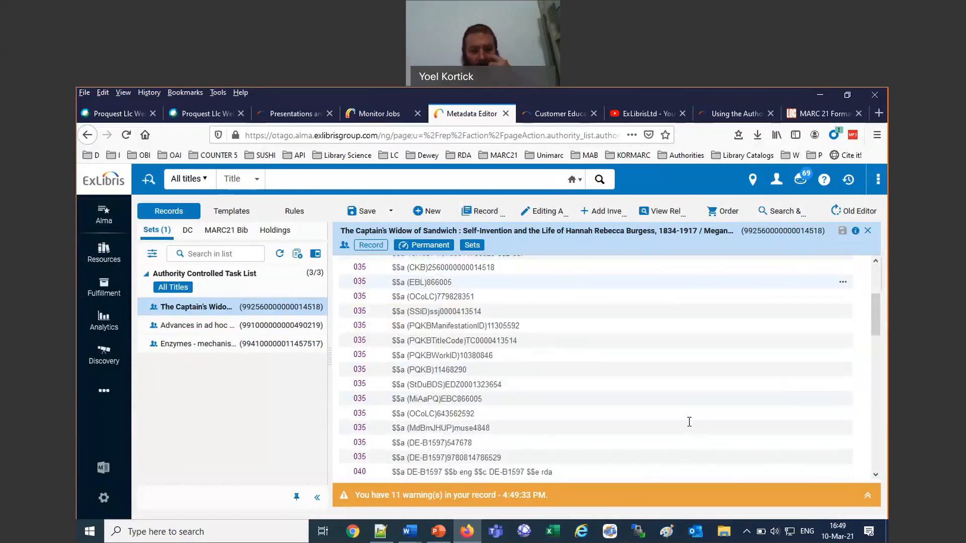
{"action": "scroll", "coordinate": [689, 422], "scroll_direction": "down", "scroll_amount": 5}
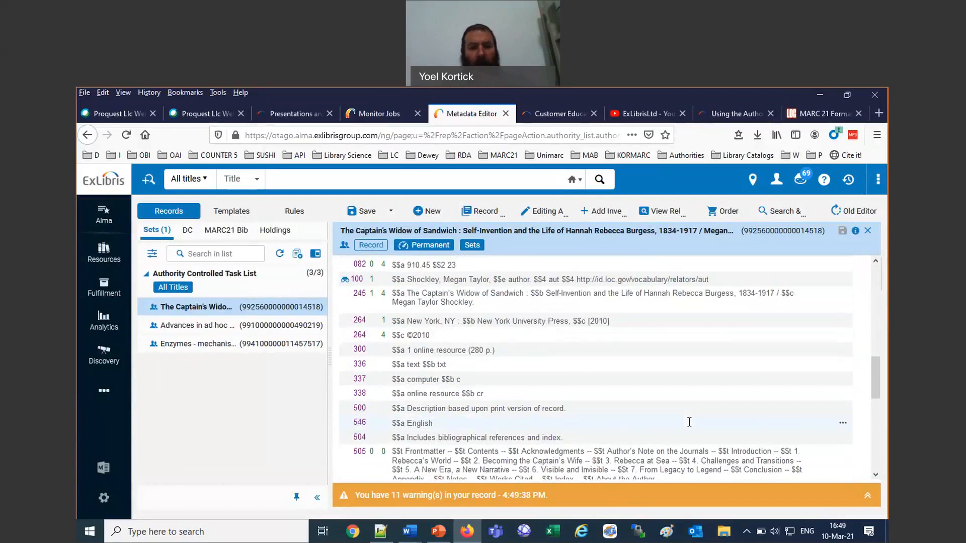
{"action": "scroll", "coordinate": [690, 421], "scroll_direction": "down", "scroll_amount": 5}
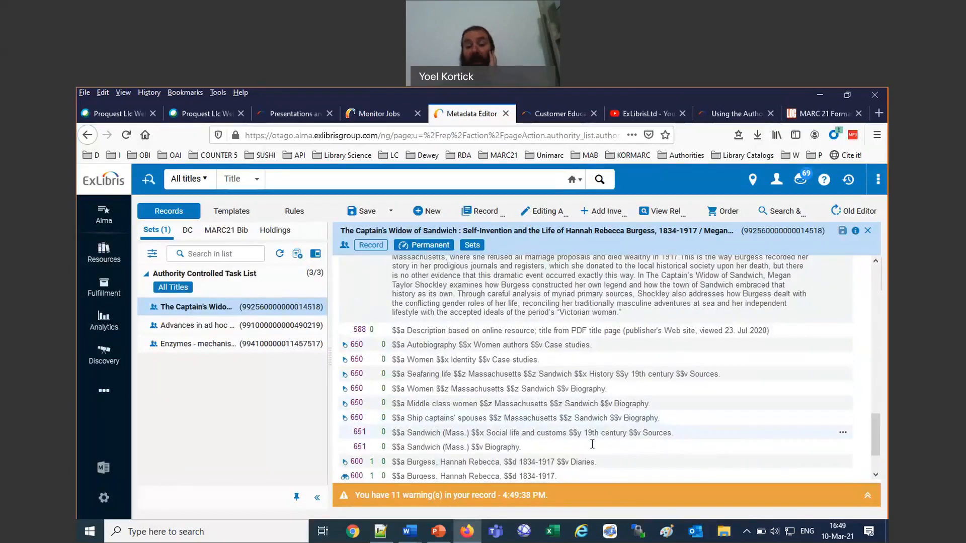
{"action": "left_click", "coordinate": [548, 448]}
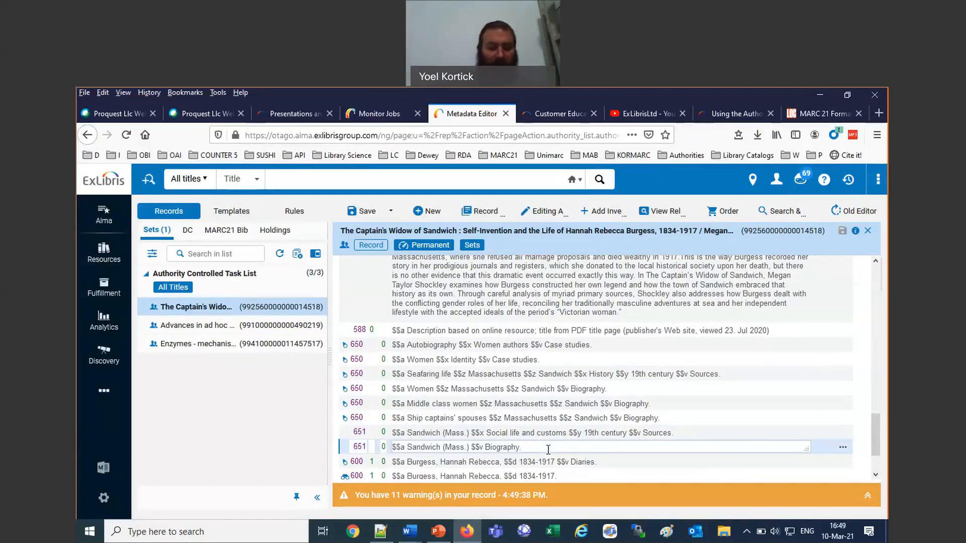
{"action": "key", "text": "F3"}
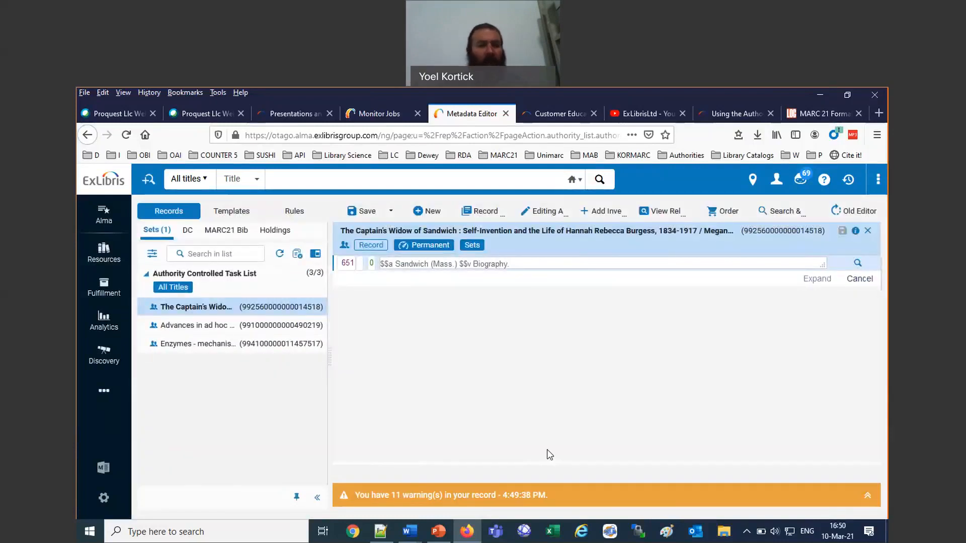
Return to the Authority Control Task List, reopen the first "The Captain's Widow of Sandwich" entry for editing and remove the final period from its 651 field.
{"action": "left_click", "coordinate": [103, 257]}
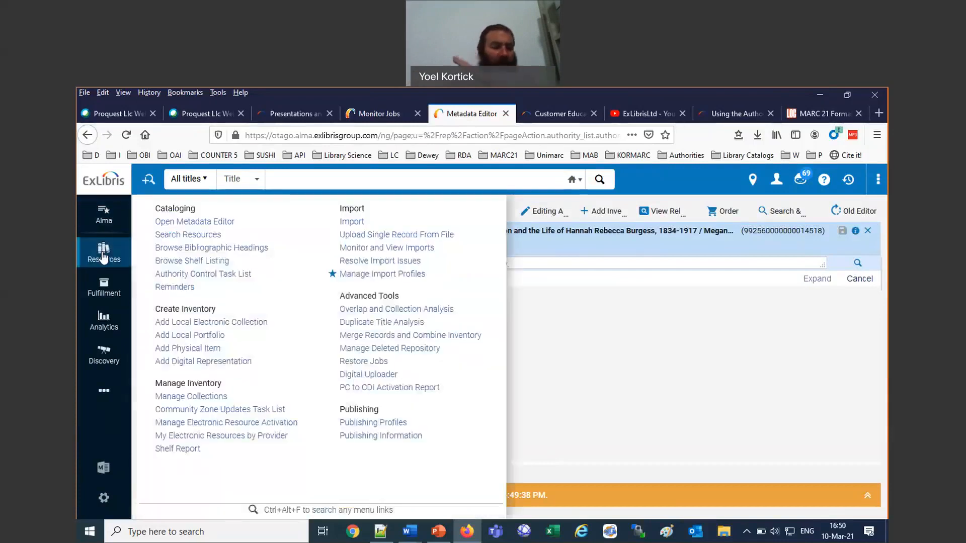
{"action": "left_click", "coordinate": [164, 275]}
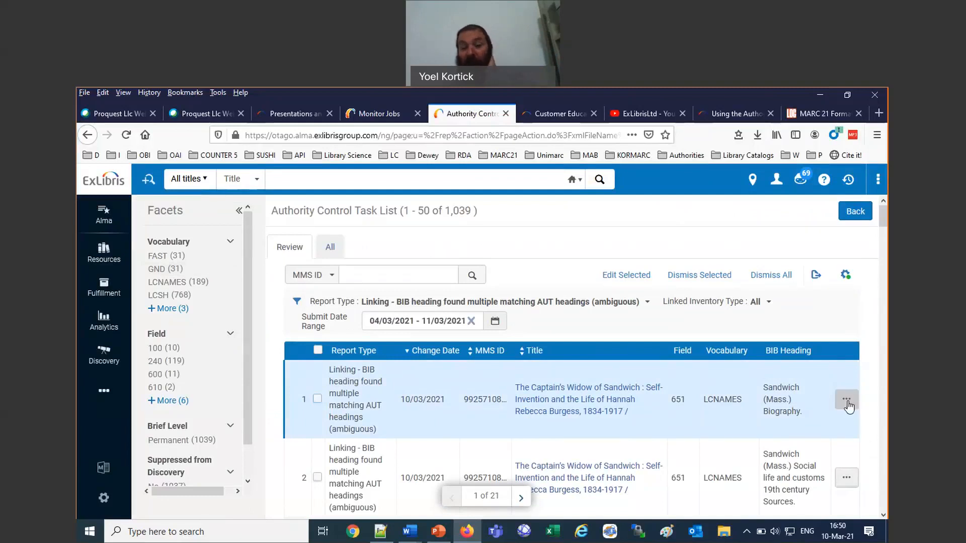
{"action": "left_click", "coordinate": [847, 400]}
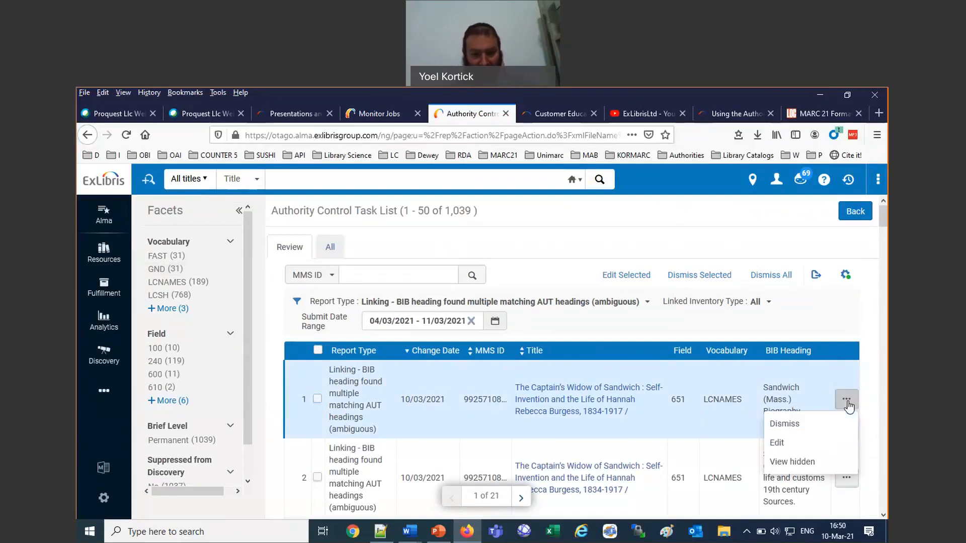
{"action": "left_click", "coordinate": [782, 445]}
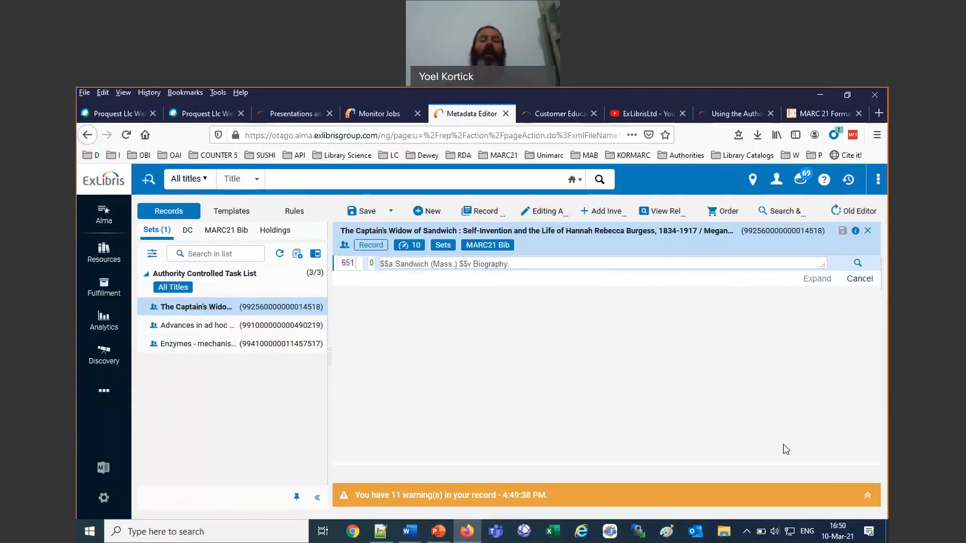
{"action": "left_click", "coordinate": [560, 267]}
{"action": "key", "text": "BackSpace"}
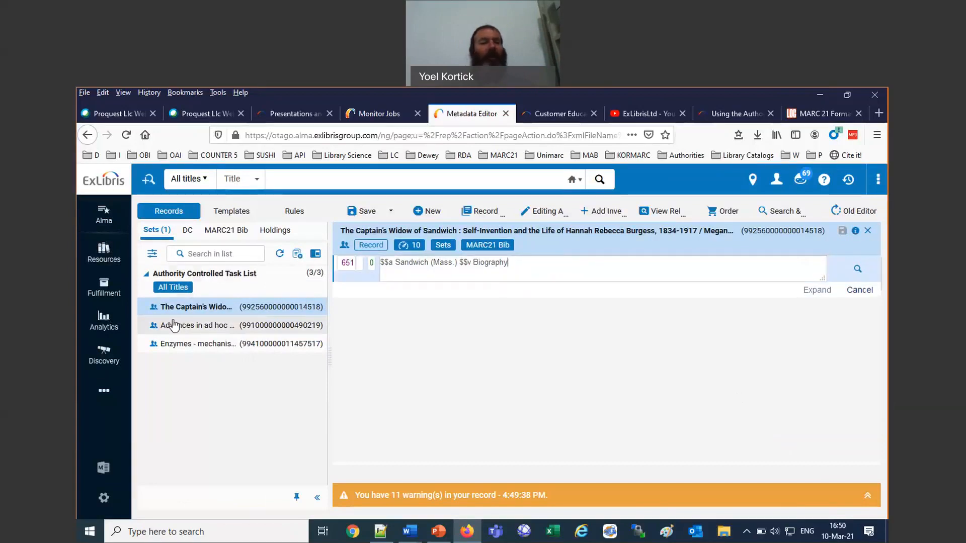
Return to the Authority Control Task List and filter the ambiguous headings by vocabulary LCNAMES and field 100.
{"action": "left_click", "coordinate": [103, 262]}
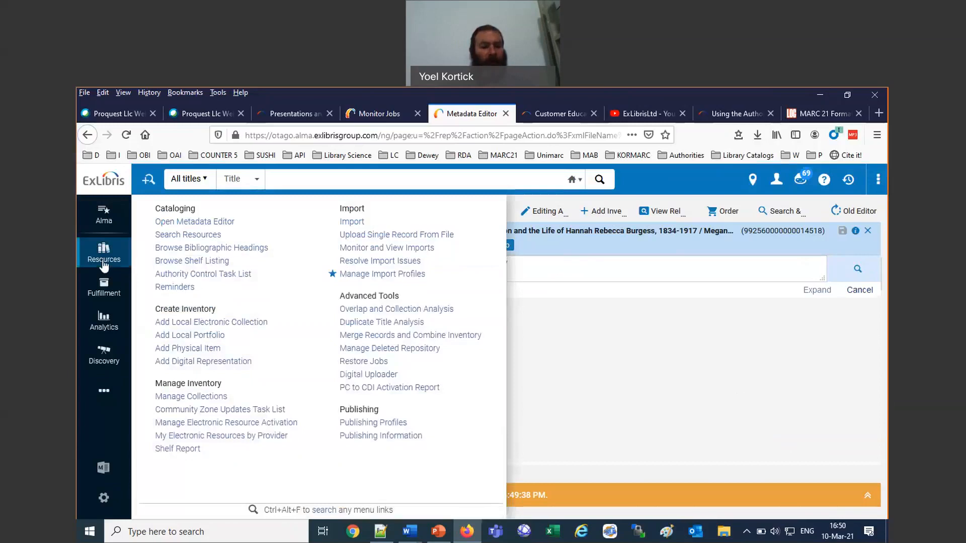
{"action": "left_click", "coordinate": [211, 274]}
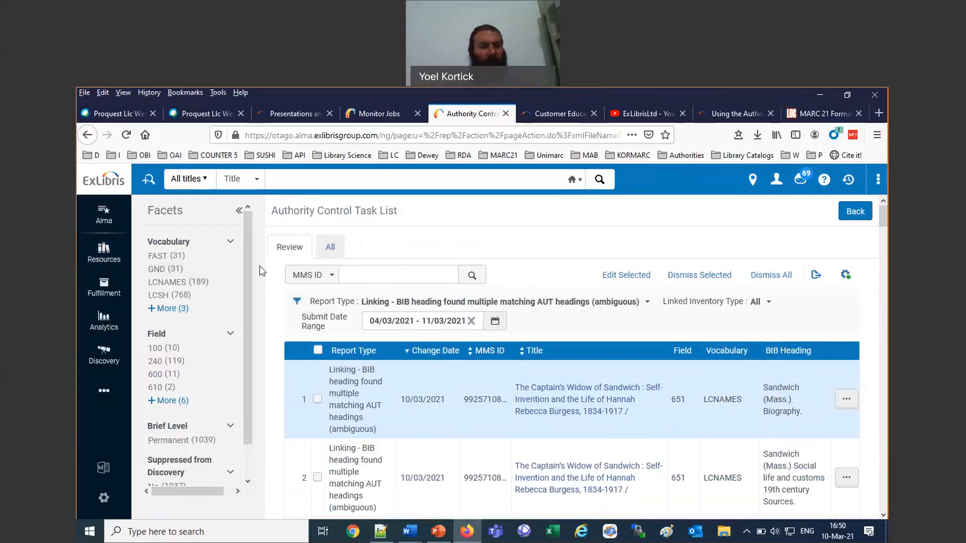
{"action": "left_click", "coordinate": [171, 309]}
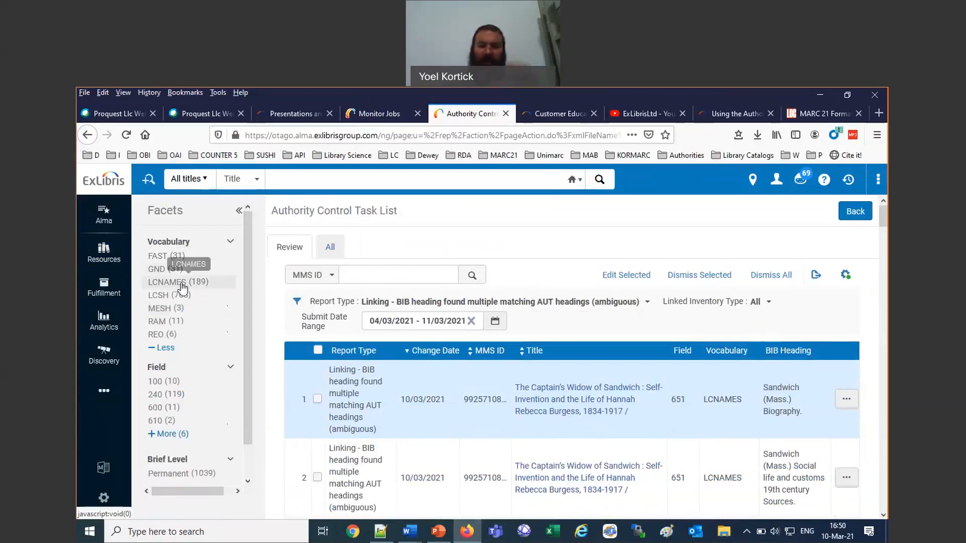
{"action": "left_click", "coordinate": [182, 282]}
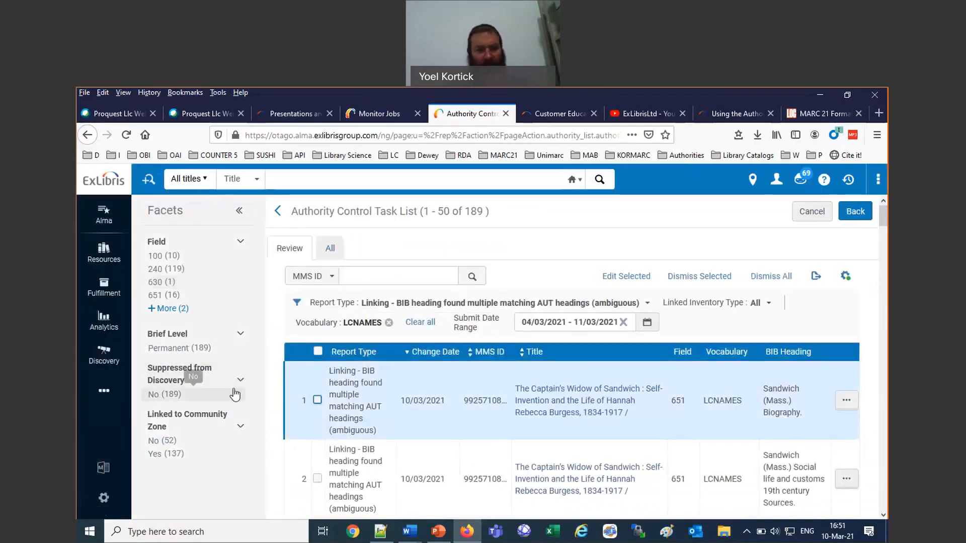
{"action": "left_click", "coordinate": [160, 256]}
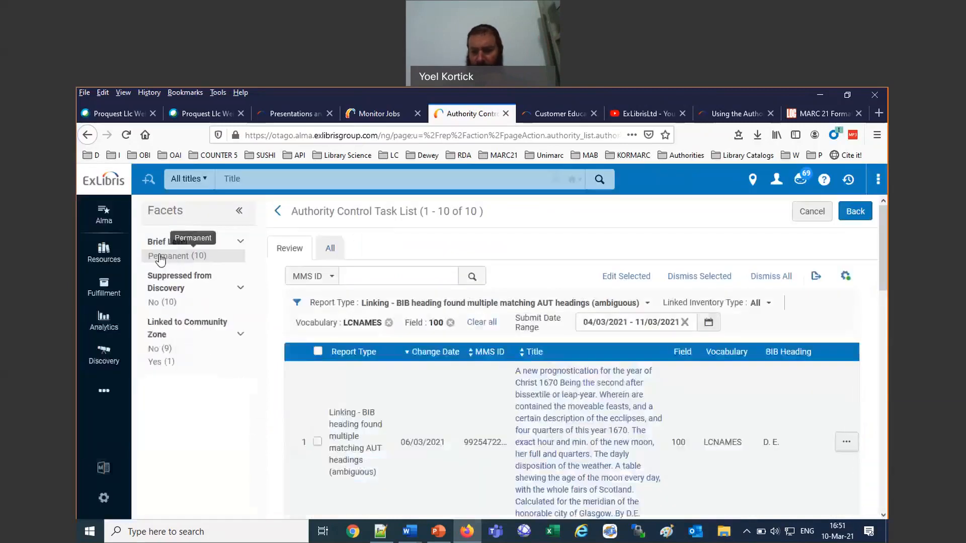
Select entries 2 to 5 in the filtered task list and open them together for editing.
{"action": "scroll", "coordinate": [420, 381], "scroll_direction": "down", "scroll_amount": 8}
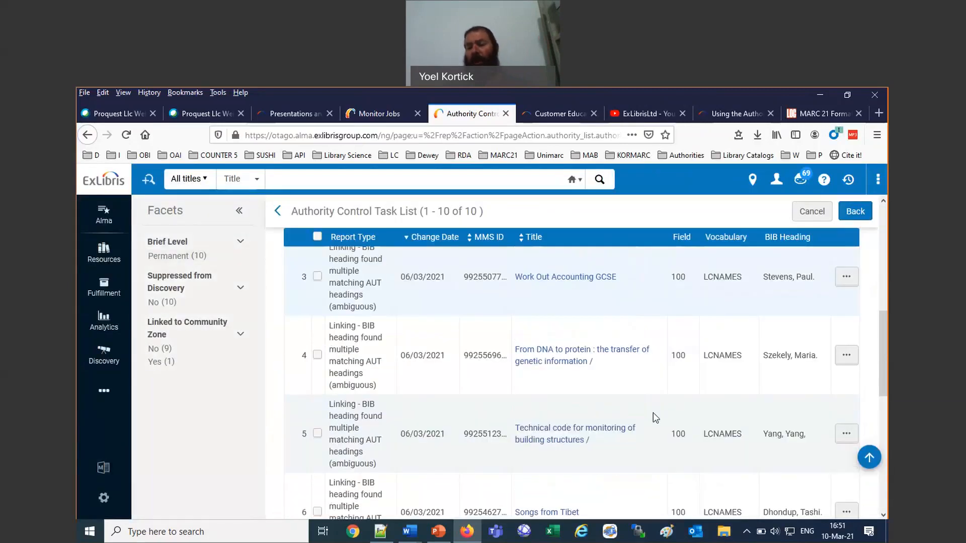
{"action": "scroll", "coordinate": [653, 413], "scroll_direction": "down", "scroll_amount": 1}
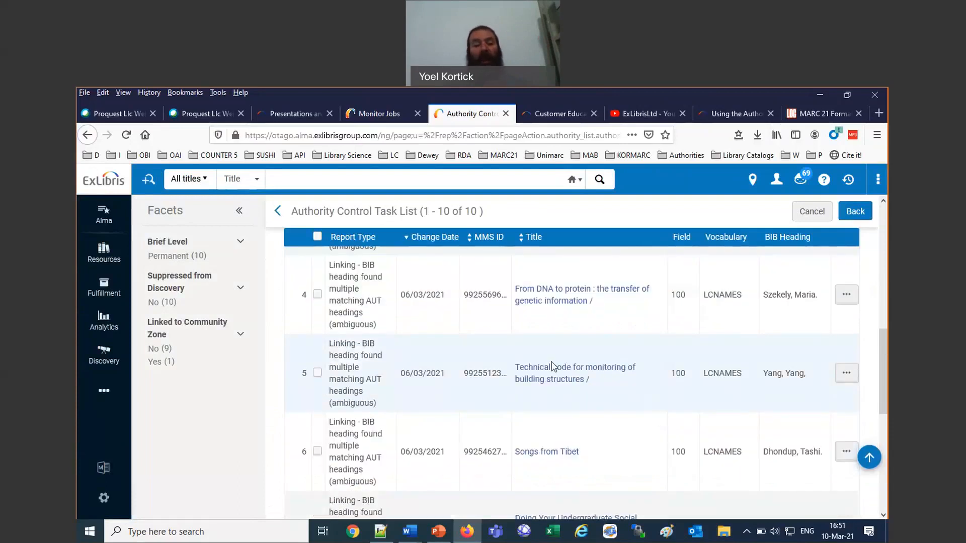
{"action": "left_click", "coordinate": [317, 373]}
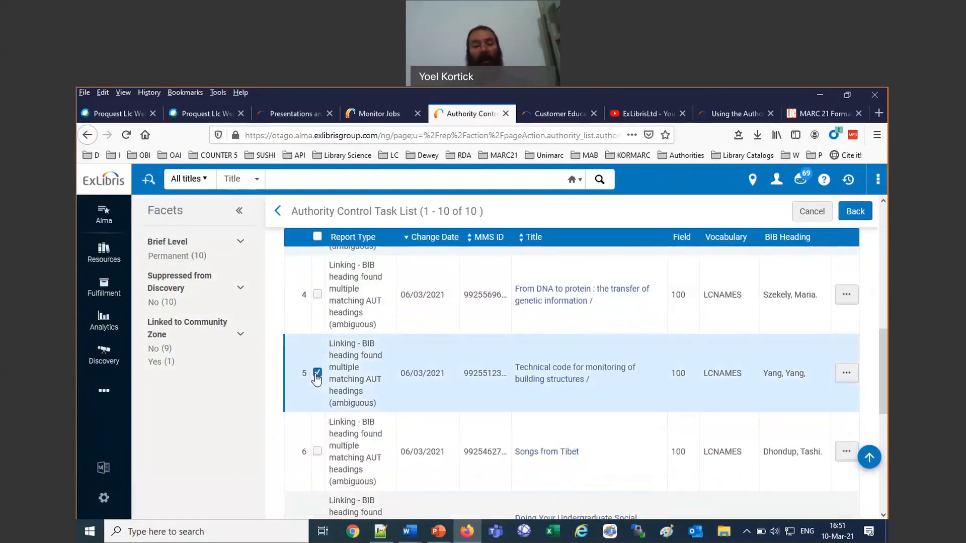
{"action": "left_click", "coordinate": [317, 295]}
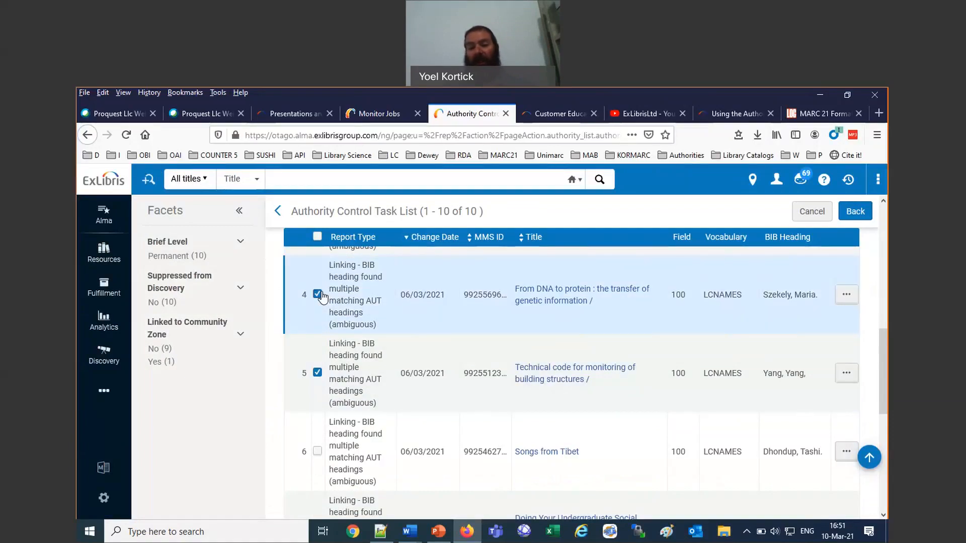
{"action": "scroll", "coordinate": [323, 297], "scroll_direction": "up", "scroll_amount": 3}
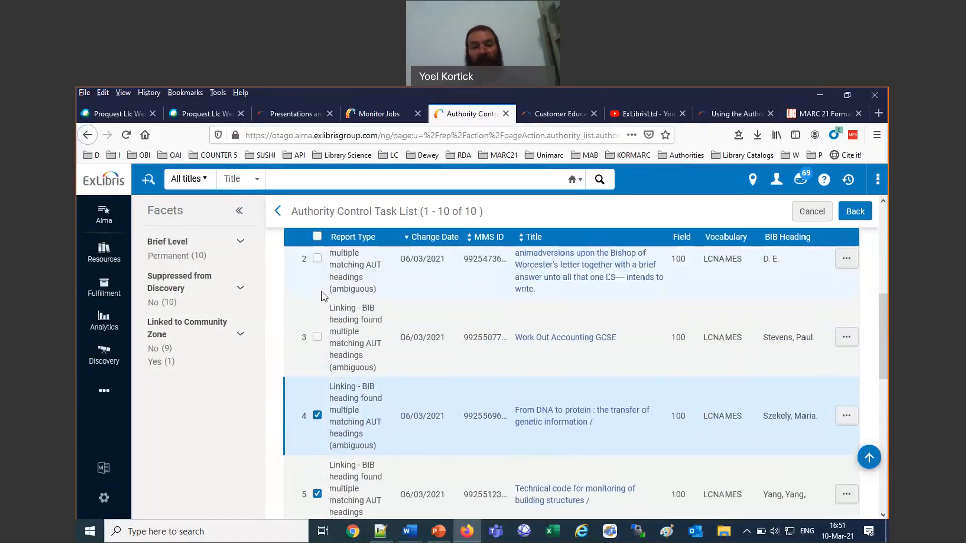
{"action": "left_click", "coordinate": [317, 336]}
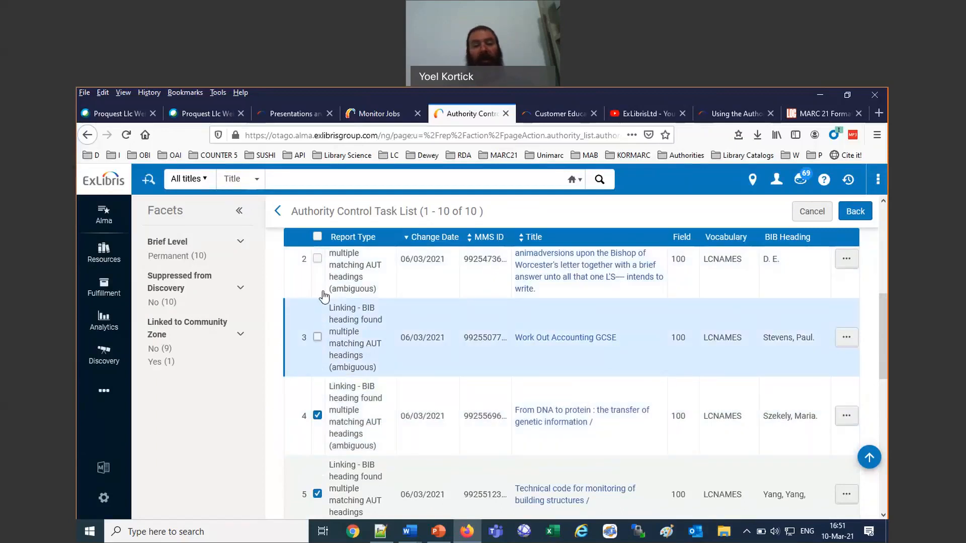
{"action": "left_click", "coordinate": [318, 259]}
{"action": "scroll", "coordinate": [542, 376], "scroll_direction": "down", "scroll_amount": 3}
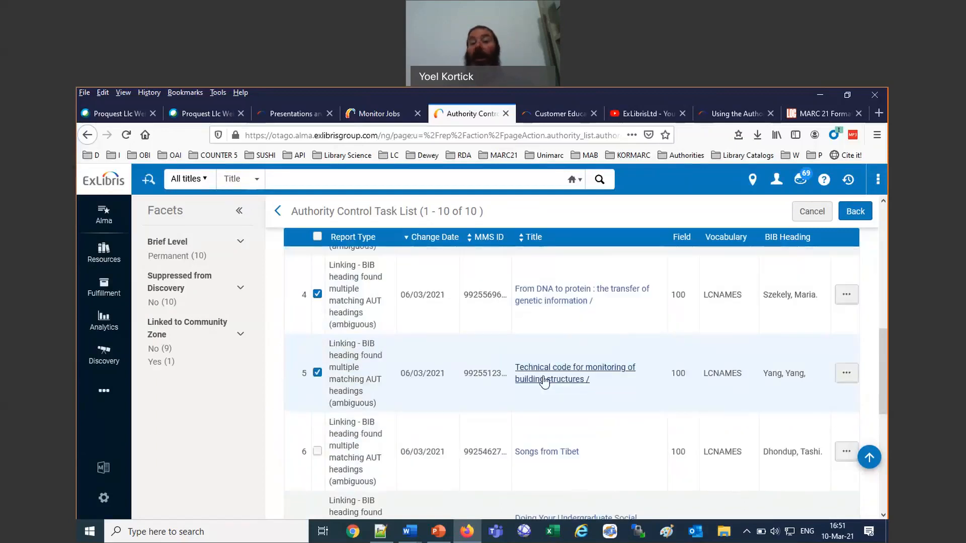
{"action": "scroll", "coordinate": [543, 376], "scroll_direction": "up", "scroll_amount": 3}
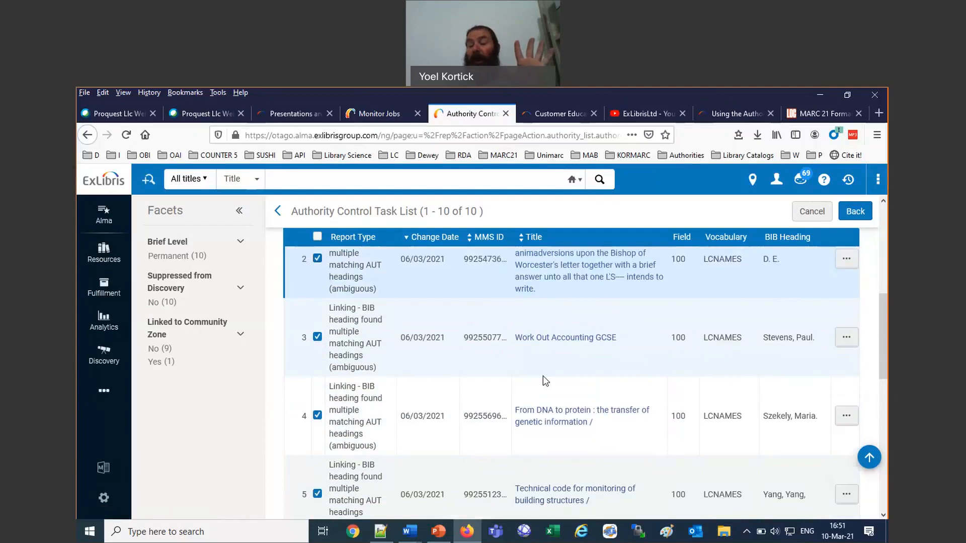
{"action": "scroll", "coordinate": [542, 376], "scroll_direction": "up", "scroll_amount": 5}
{"action": "scroll", "coordinate": [544, 381], "scroll_direction": "up", "scroll_amount": 2}
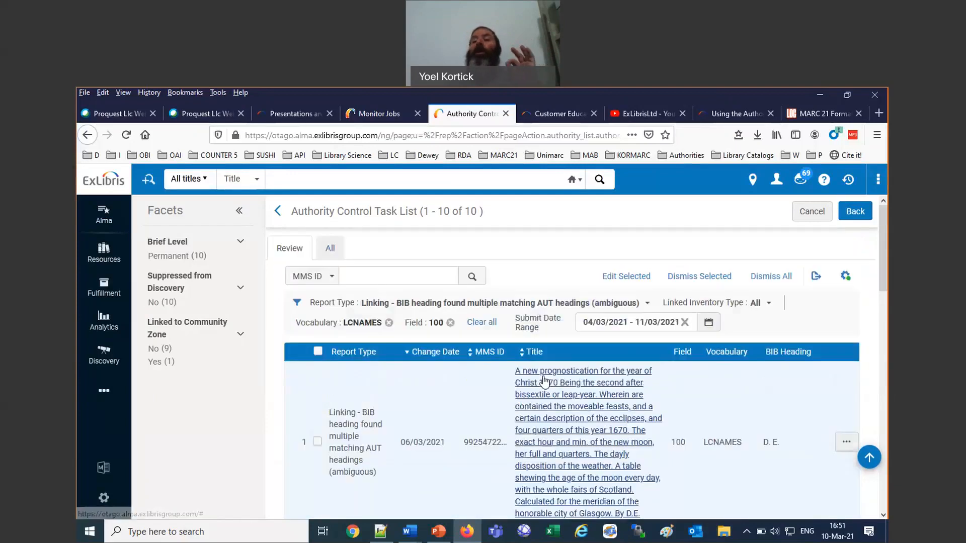
{"action": "left_click", "coordinate": [637, 277]}
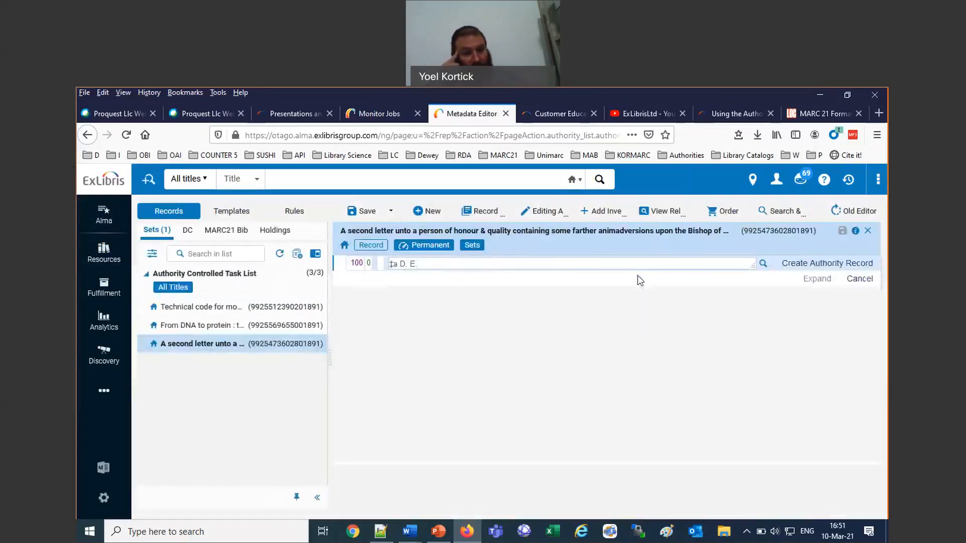
Look up the LCNAMES authority headings for the 100 field of "A second letter unto a person of honour" and review the matches.
{"action": "type", "text": "."}
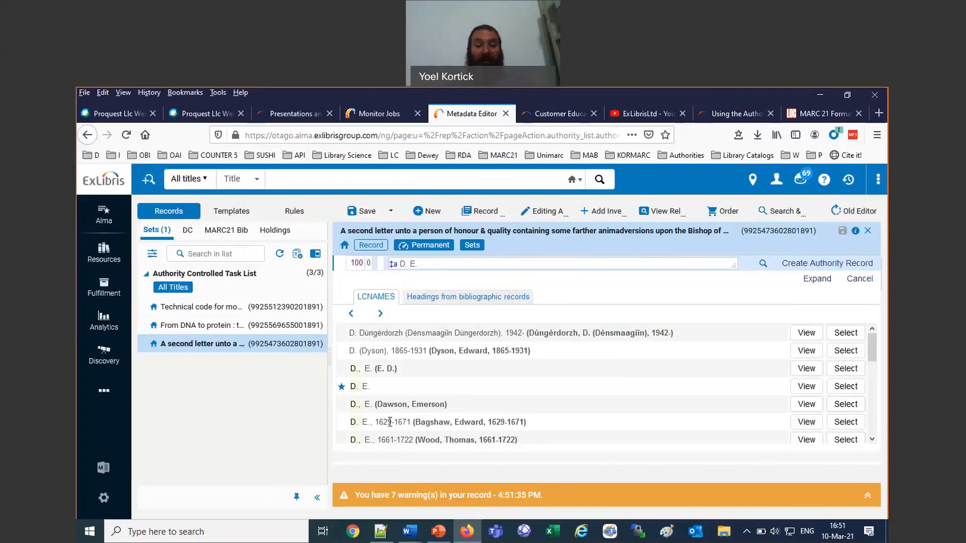
{"action": "scroll", "coordinate": [390, 422], "scroll_direction": "down", "scroll_amount": 1}
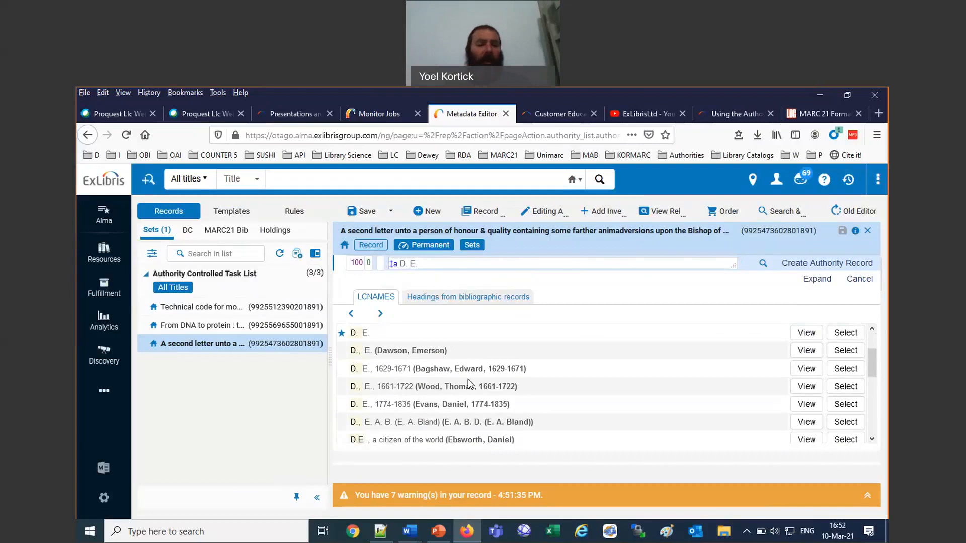
Open "From DNA to protein", view the authority record of the cross-reference match for its 100 field and highlight that record's preferred name.
{"action": "left_click", "coordinate": [220, 327]}
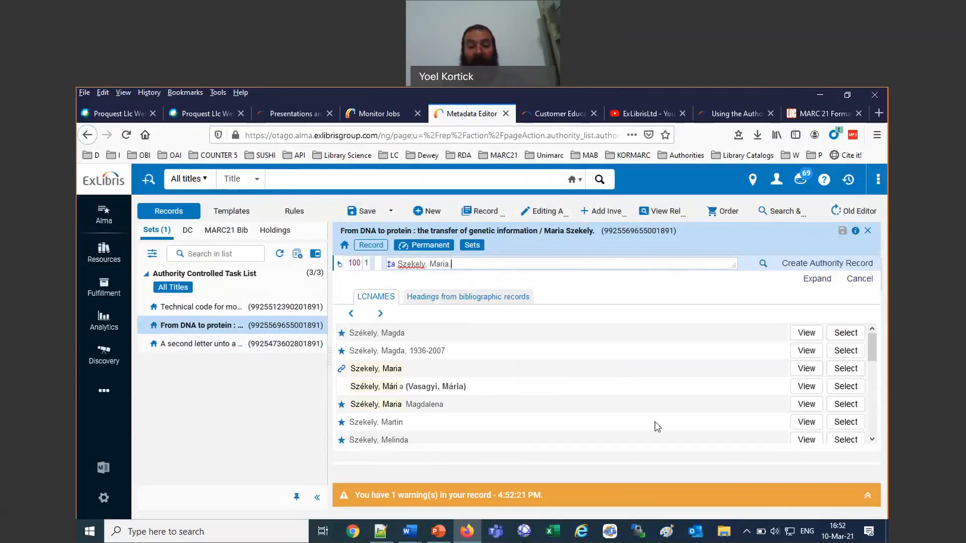
{"action": "left_click", "coordinate": [806, 386]}
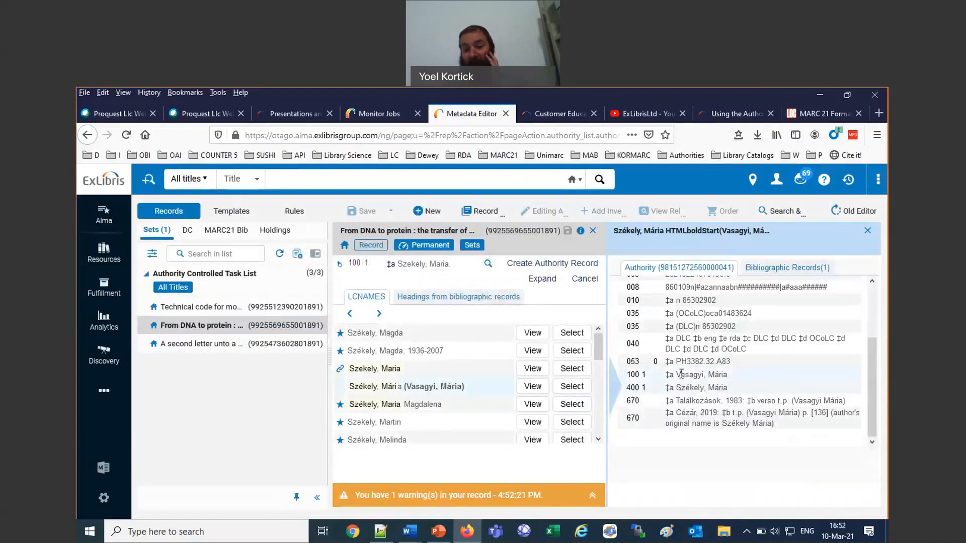
{"action": "left_click_drag", "start_coordinate": [681, 374], "coordinate": [729, 374]}
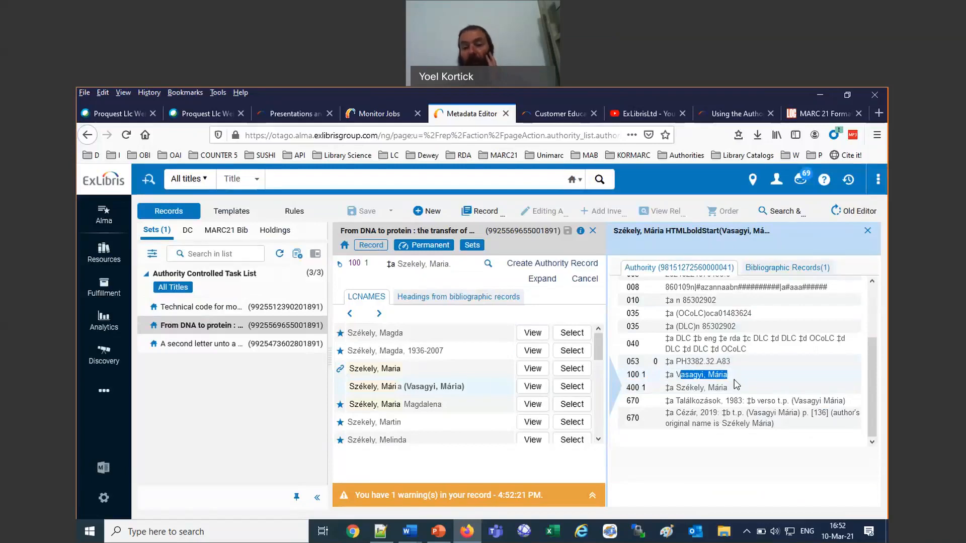
{"action": "left_click", "coordinate": [679, 391]}
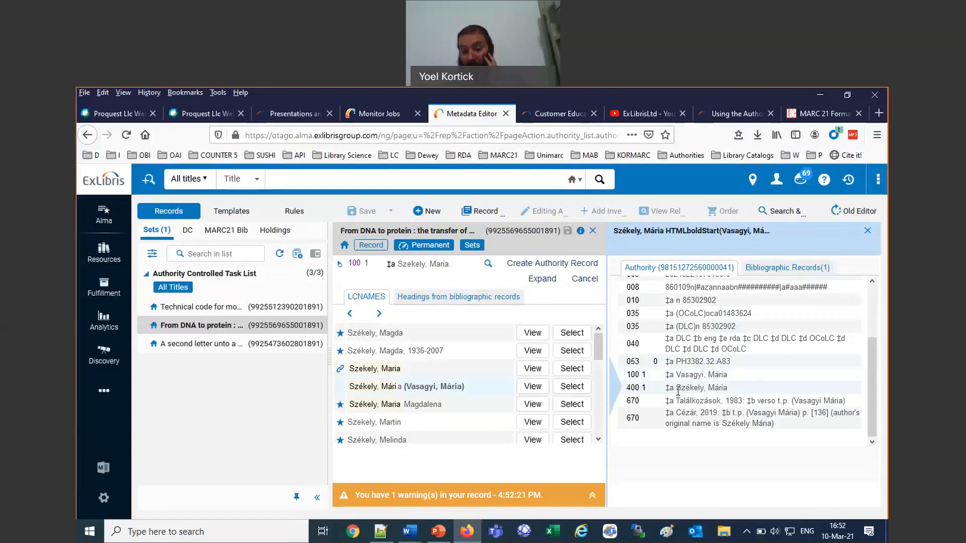
Compare the authority records of the linked, cross-reference and longer-name matches for the 100 field, highlighting the 400 field of the cross-reference record.
{"action": "left_click", "coordinate": [538, 371]}
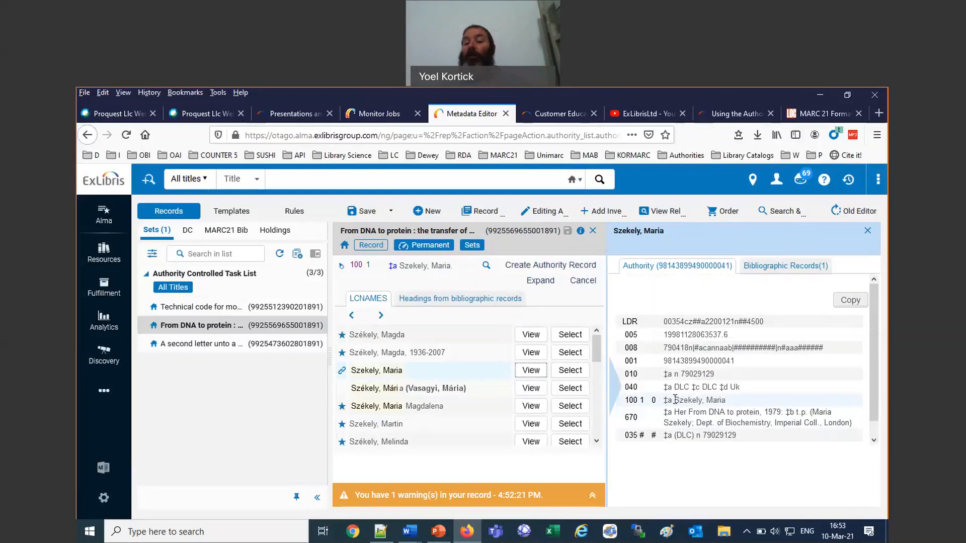
{"action": "left_click", "coordinate": [531, 389]}
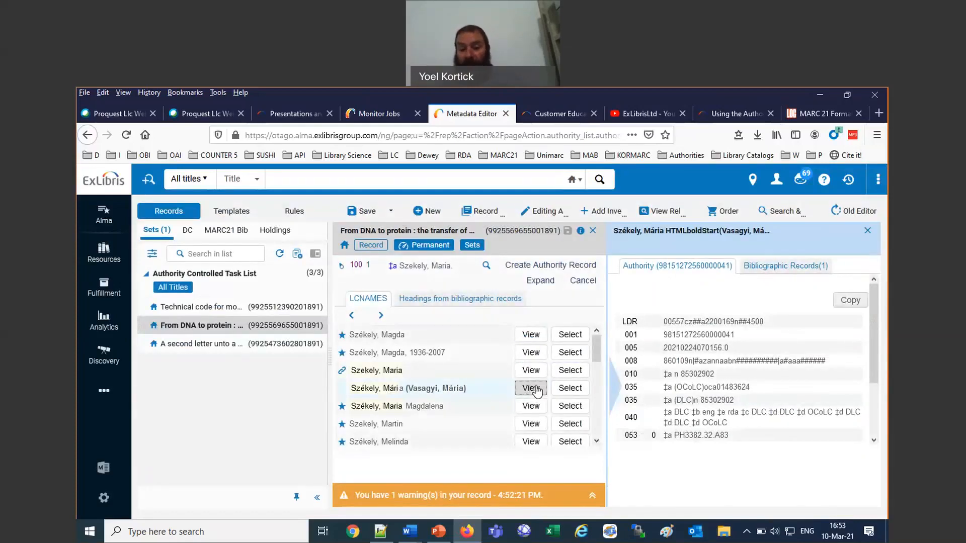
{"action": "scroll", "coordinate": [722, 394], "scroll_direction": "down", "scroll_amount": 2}
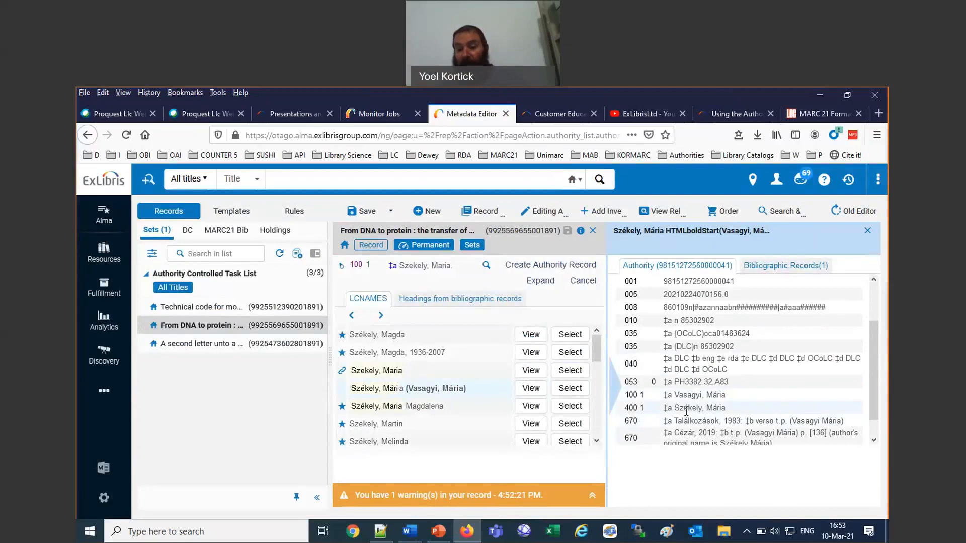
{"action": "left_click_drag", "start_coordinate": [675, 409], "coordinate": [737, 419]}
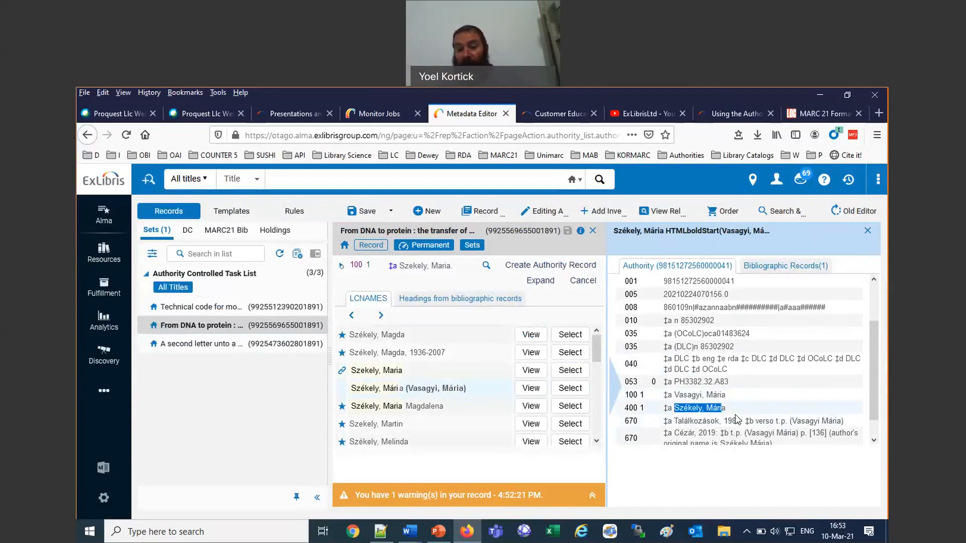
{"action": "left_click", "coordinate": [531, 372]}
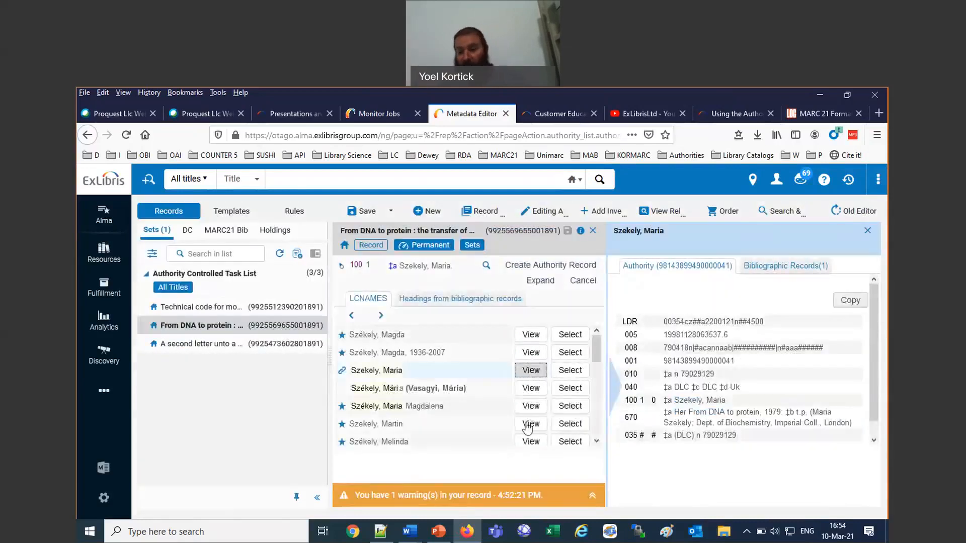
{"action": "left_click", "coordinate": [532, 409]}
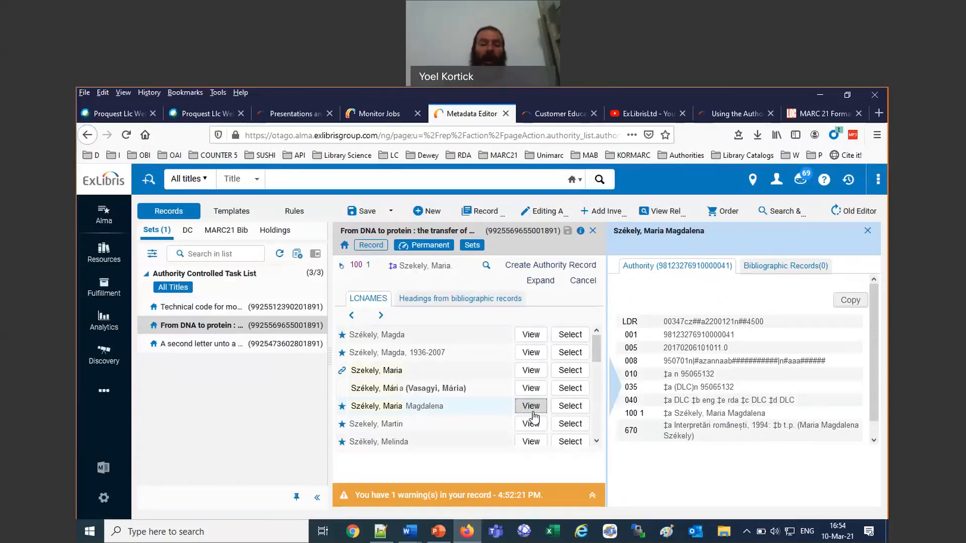
Close "From DNA to protein" and open "Technical code for monitoring of building structures" on its own to view LCNAMES matches for its 100 field.
{"action": "left_click", "coordinate": [256, 311]}
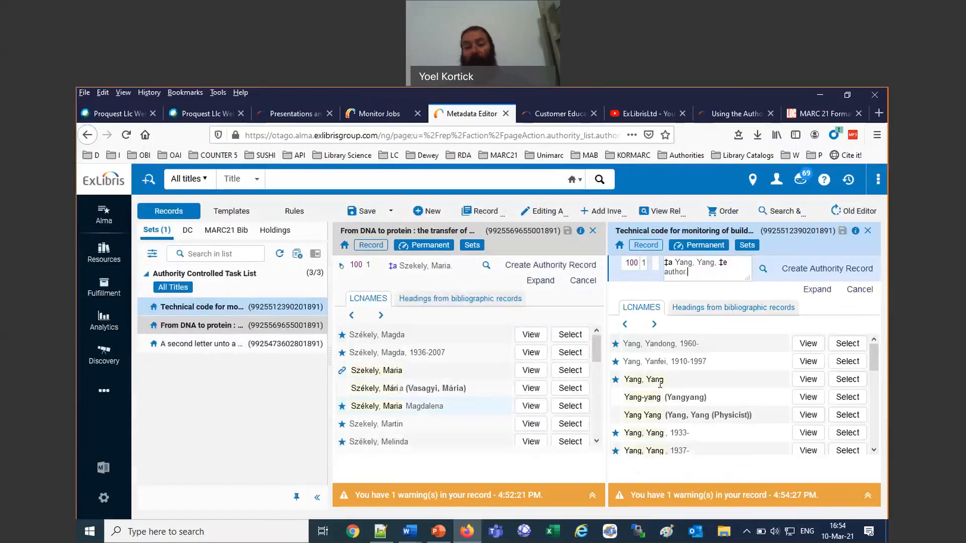
{"action": "left_click", "coordinate": [593, 231]}
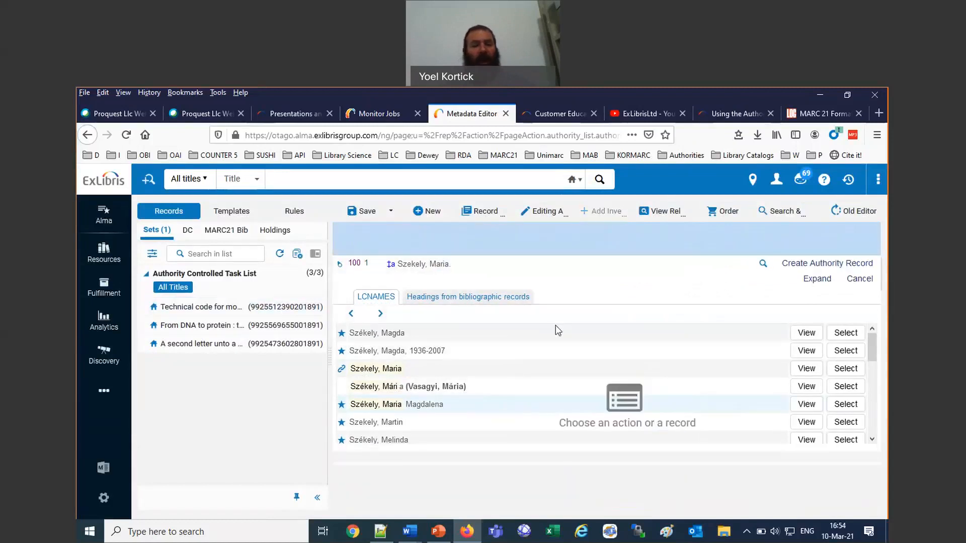
{"action": "left_click", "coordinate": [275, 308]}
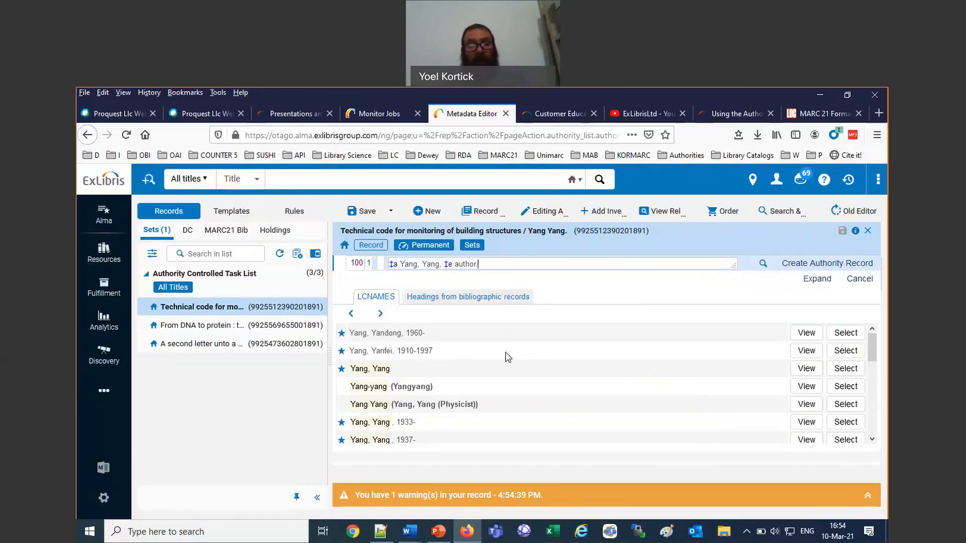
Examine the LCNAMES headings that match the 100 field of "Technical code for monitoring of building structures", including the variants with different dates.
{"action": "scroll", "coordinate": [452, 377], "scroll_direction": "down", "scroll_amount": 2}
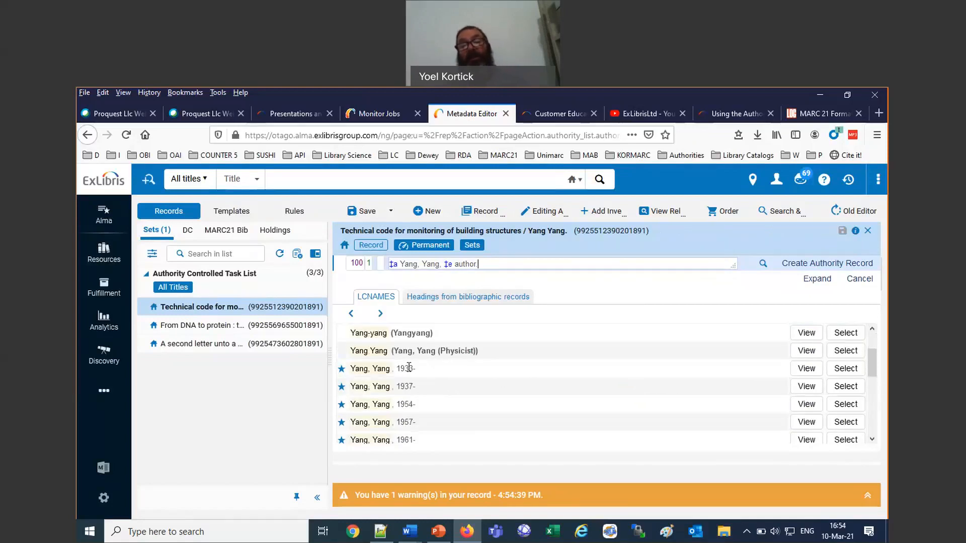
{"action": "scroll", "coordinate": [436, 423], "scroll_direction": "down", "scroll_amount": 3}
{"action": "scroll", "coordinate": [437, 422], "scroll_direction": "up", "scroll_amount": 5}
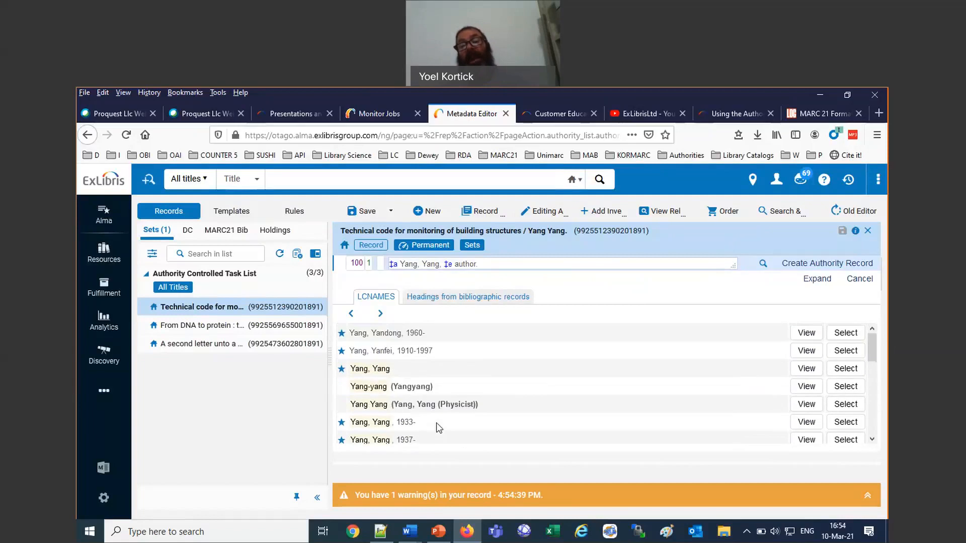
{"action": "scroll", "coordinate": [436, 423], "scroll_direction": "down", "scroll_amount": 2}
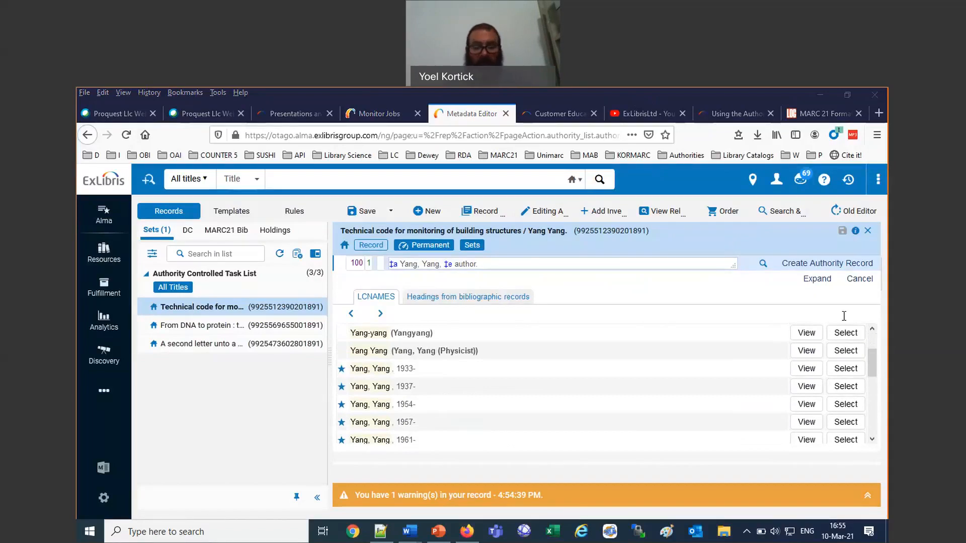
Switch to the PowerPoint presentation and advance through the slides on BIB headings that found multiple matching AUT headings.
{"action": "left_click", "coordinate": [444, 540]}
{"action": "key", "text": "Down"}
{"action": "key", "text": "Down"}
{"action": "key", "text": "Down"}
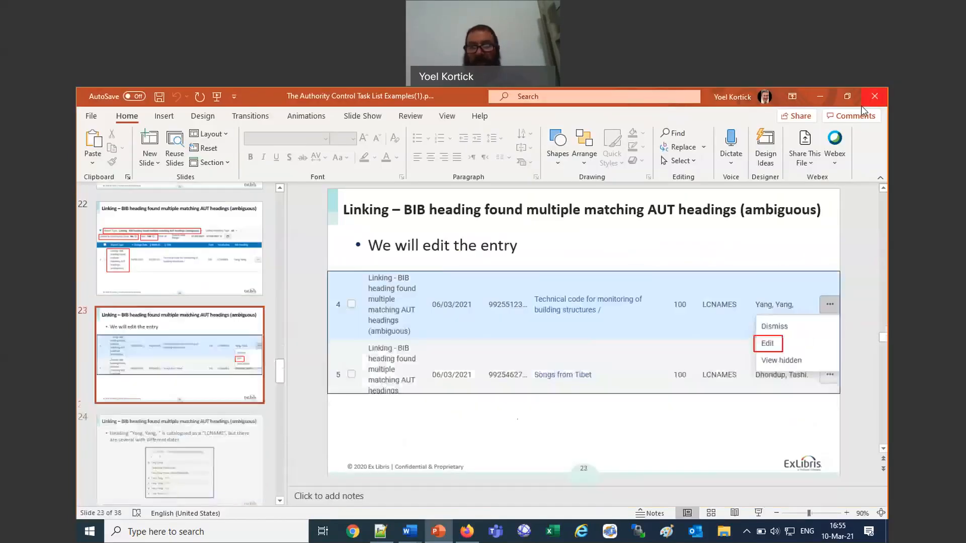
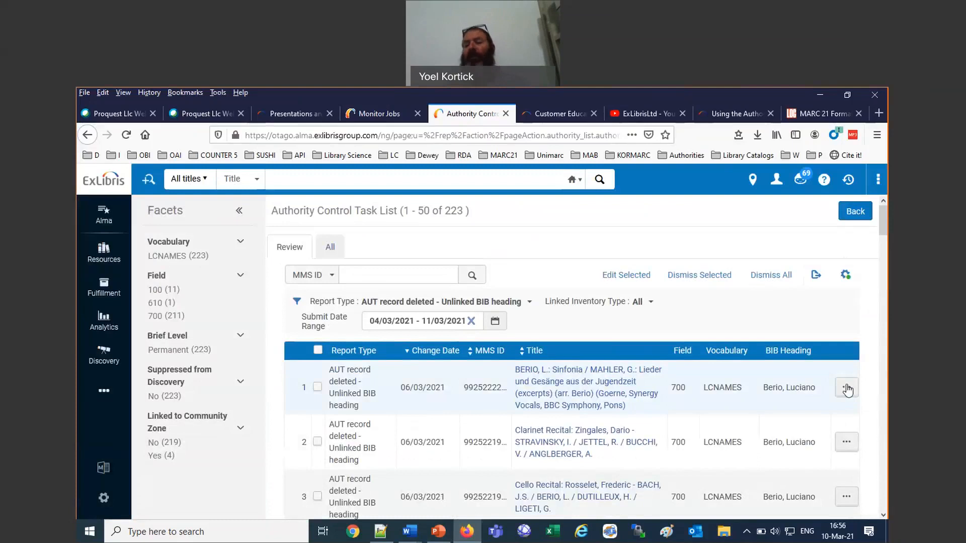
Open the "BERIO, L.: Sinfonia / MAHLER, G." entry for editing, look up LCNAMES headings for the arranger's 700 field and close the list.
{"action": "left_click", "coordinate": [847, 388]}
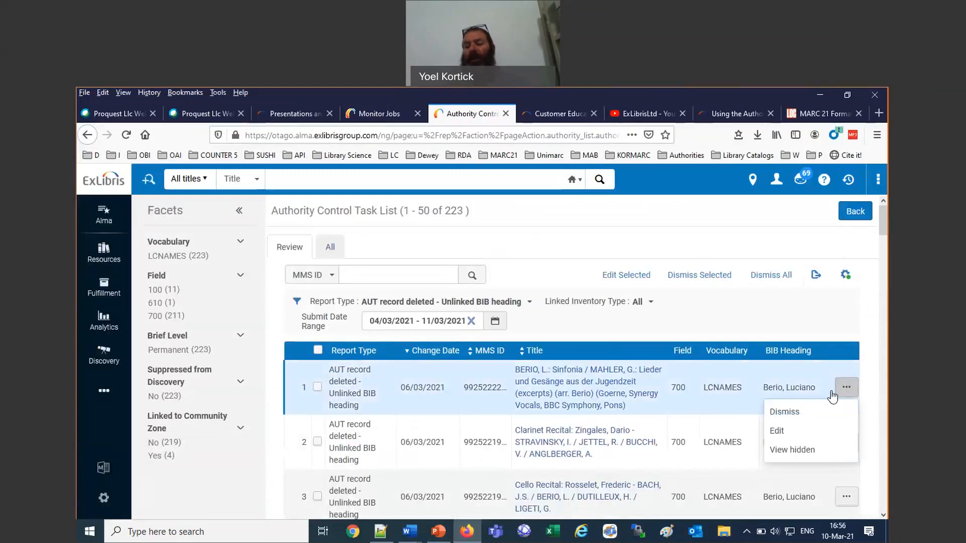
{"action": "left_click", "coordinate": [781, 436]}
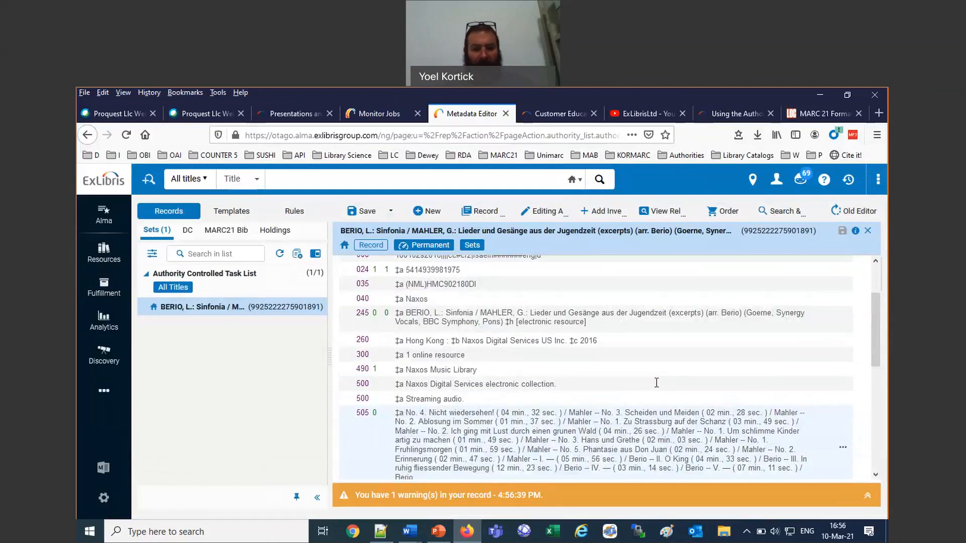
{"action": "scroll", "coordinate": [656, 383], "scroll_direction": "down", "scroll_amount": 5}
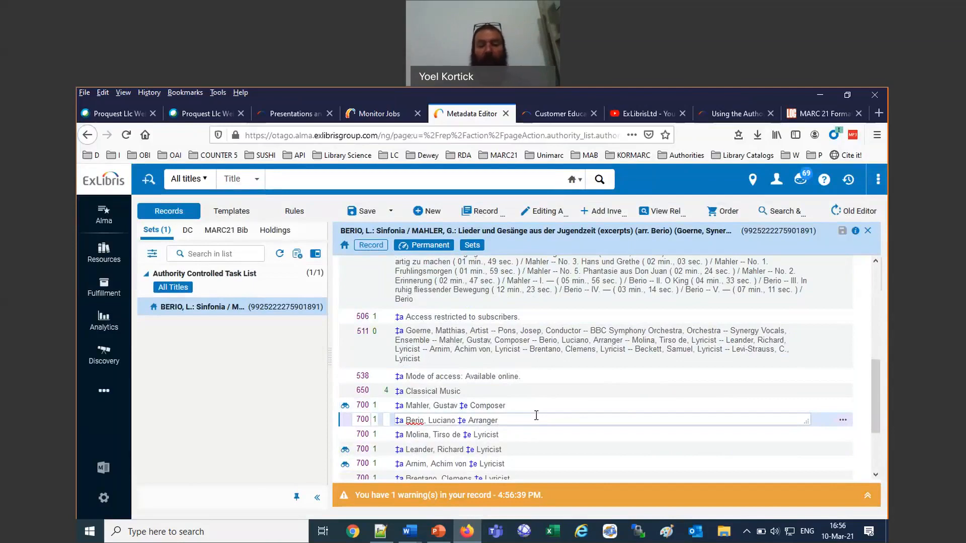
{"action": "key", "text": "F3"}
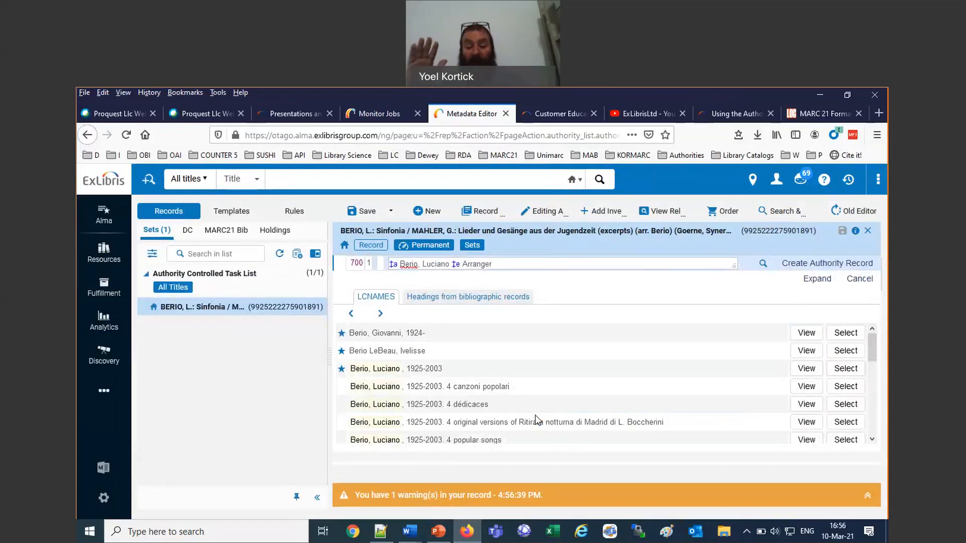
{"action": "left_click", "coordinate": [861, 279]}
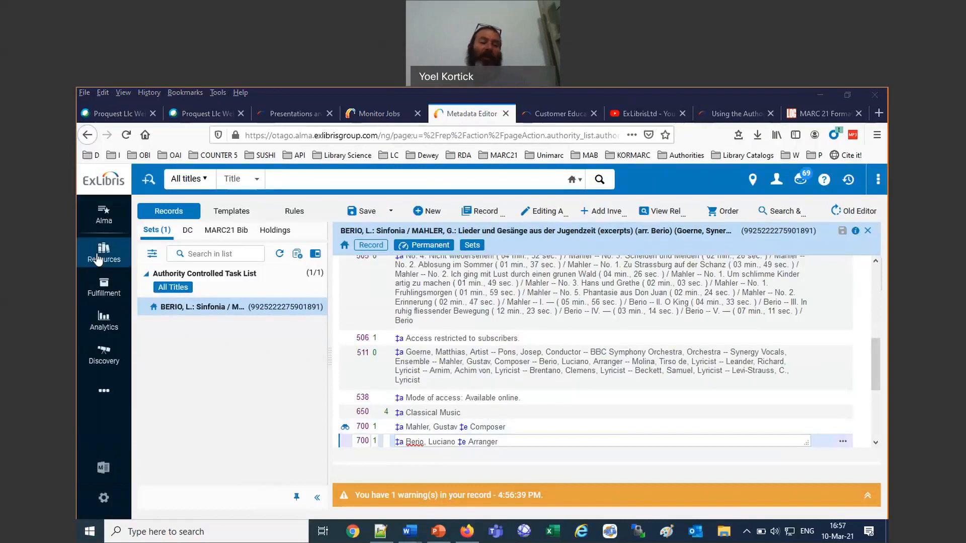
Hide the Metadata Editor and look through the task list entries for deleted AUT records with unlinked BIB headings.
{"action": "left_click", "coordinate": [99, 259]}
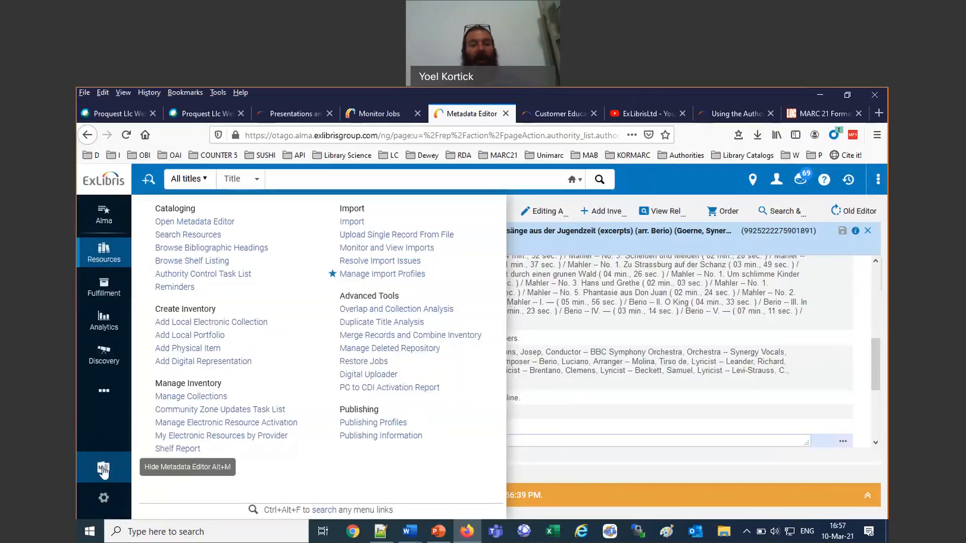
{"action": "left_click", "coordinate": [103, 471]}
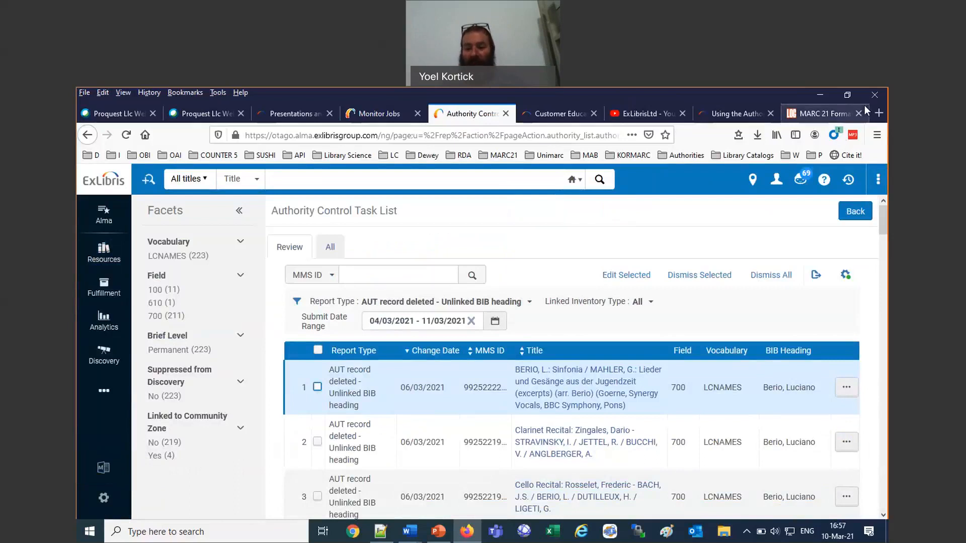
{"action": "scroll", "coordinate": [696, 398], "scroll_direction": "down", "scroll_amount": 6}
{"action": "scroll", "coordinate": [699, 408], "scroll_direction": "up", "scroll_amount": 6}
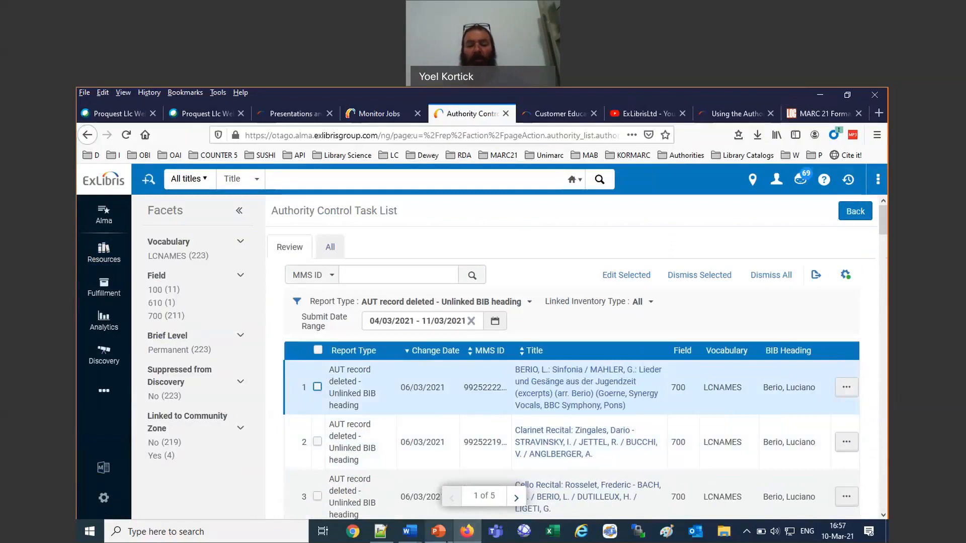
View the "Preferred Term Correction - BIB heading updated" slide in the PowerPoint presentation and return to Alma in Firefox.
{"action": "left_click", "coordinate": [438, 532]}
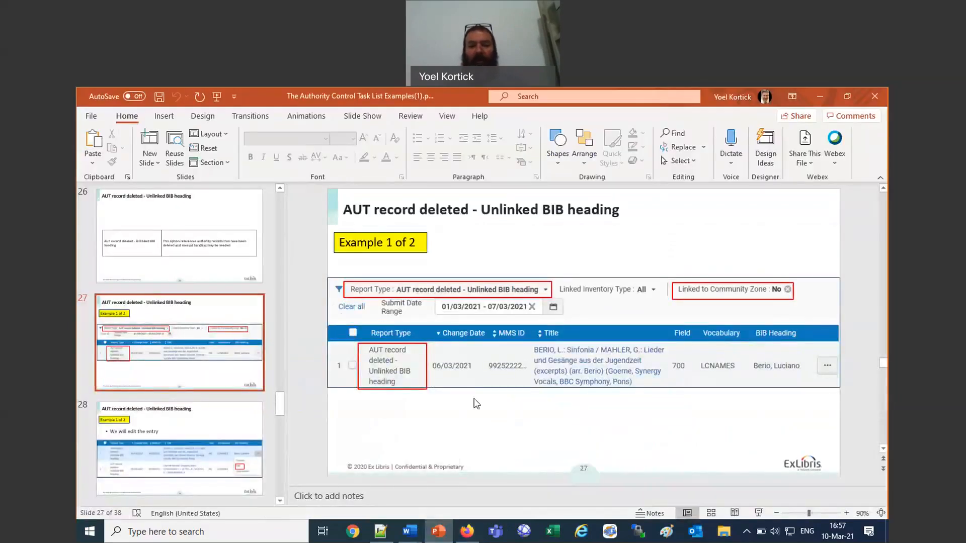
{"action": "scroll", "coordinate": [477, 404], "scroll_direction": "down", "scroll_amount": 4}
{"action": "scroll", "coordinate": [476, 403], "scroll_direction": "down", "scroll_amount": 1}
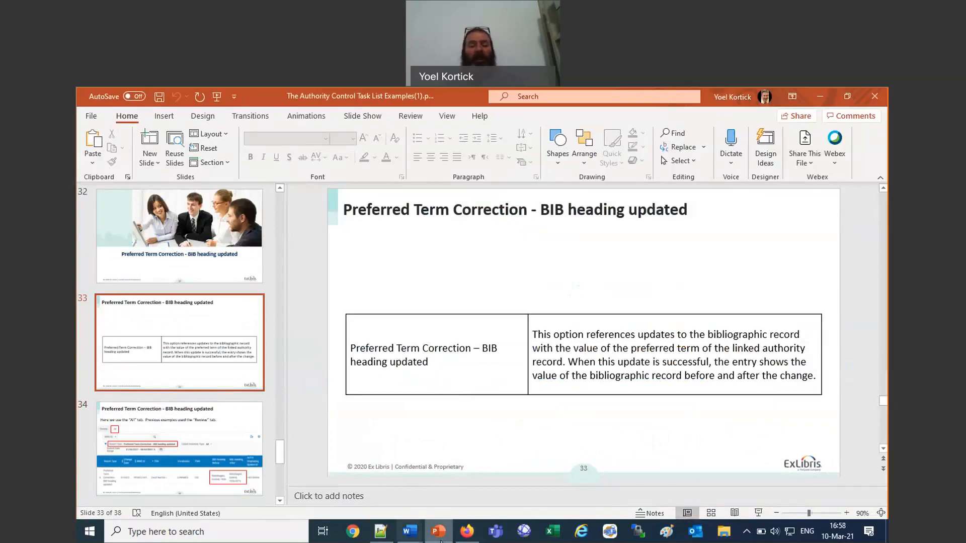
{"action": "left_click", "coordinate": [467, 533]}
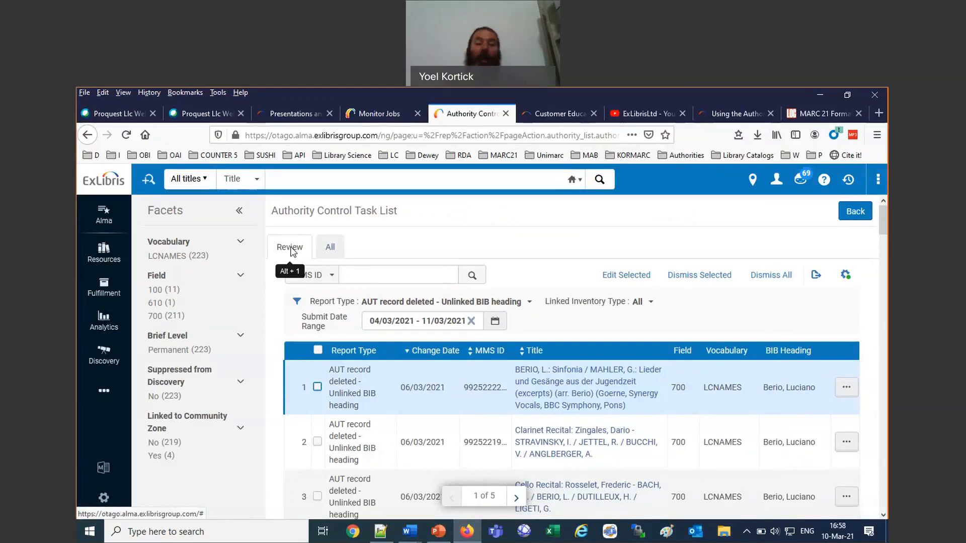
{"action": "left_click", "coordinate": [360, 268]}
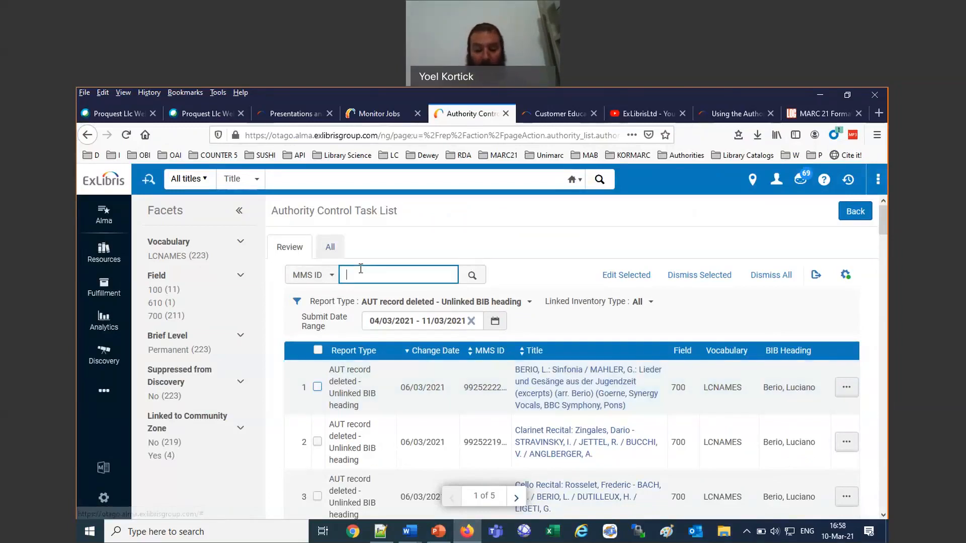
{"action": "type", "text": "update"}
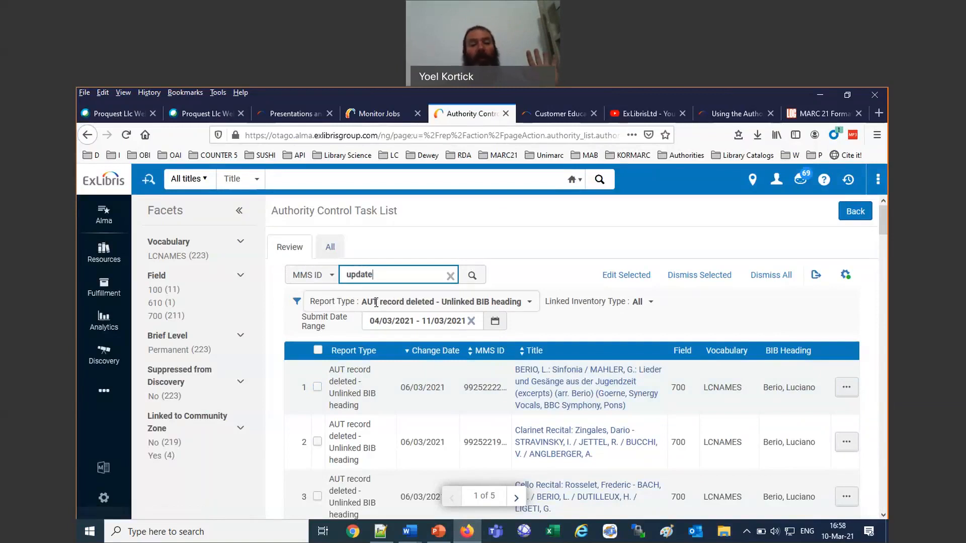
{"action": "left_click_drag", "start_coordinate": [377, 275], "coordinate": [346, 274]}
{"action": "key", "text": "Delete"}
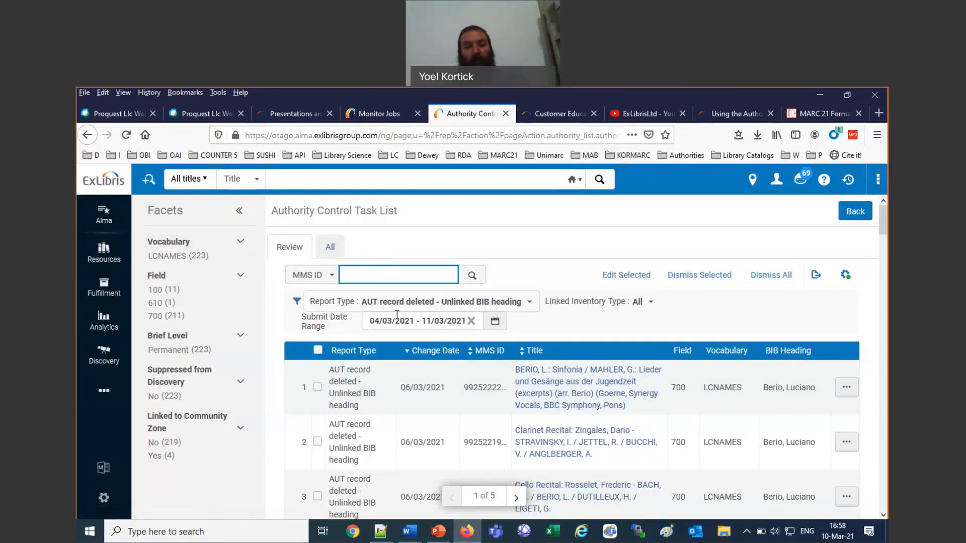
Search the report types available for the Review entries for "update".
{"action": "left_click", "coordinate": [397, 316]}
{"action": "left_click", "coordinate": [397, 302]}
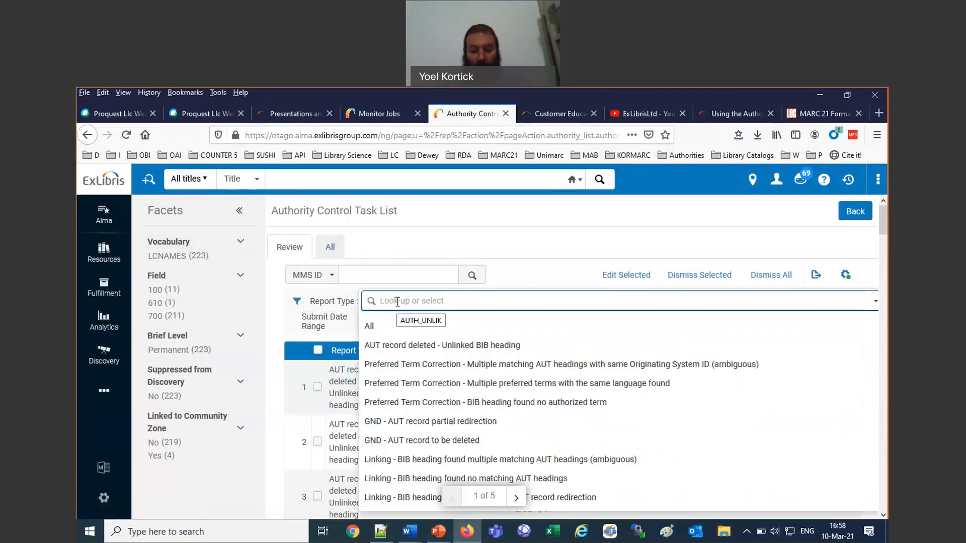
{"action": "type", "text": "update"}
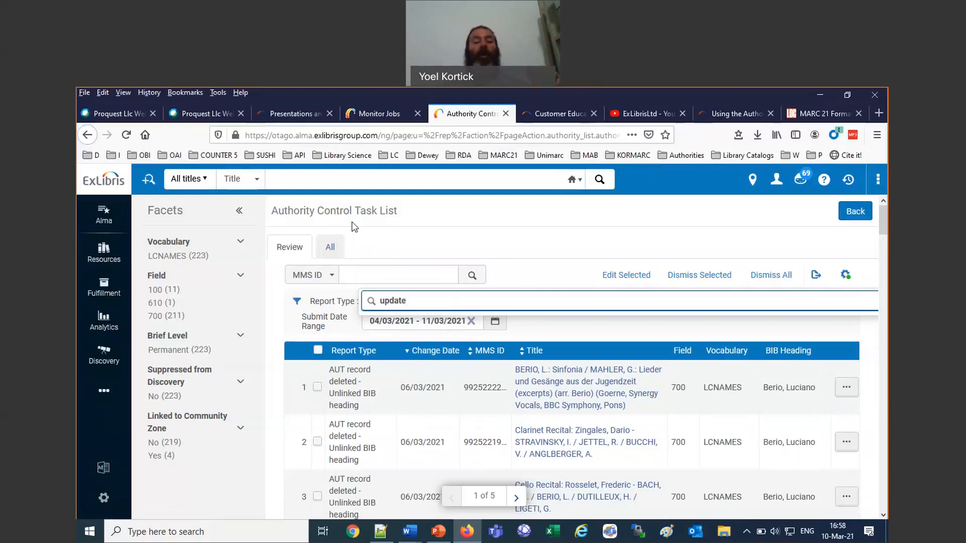
Show all task list entries instead of only those for review and filter them by report type "Preferred Term Correction - BIB heading updated".
{"action": "left_click", "coordinate": [333, 248]}
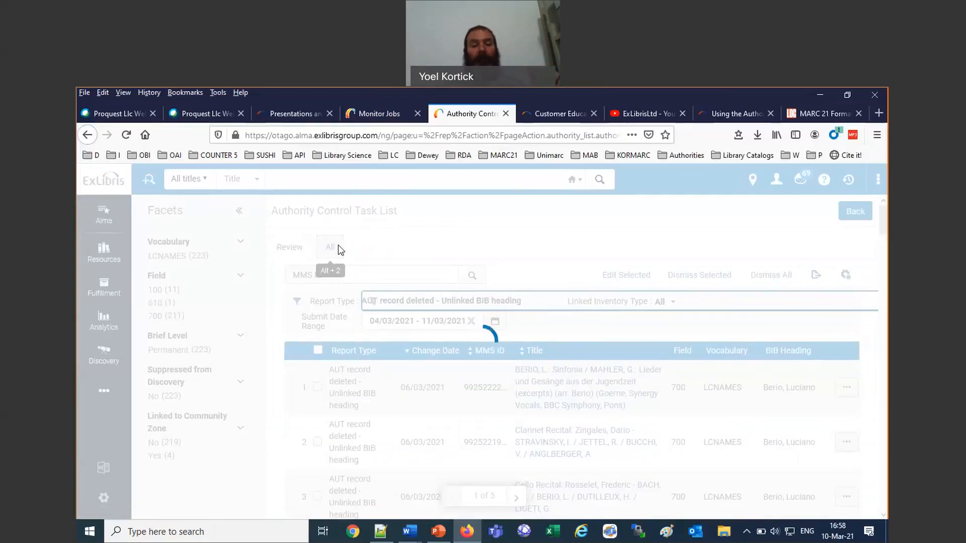
{"action": "left_click", "coordinate": [366, 286]}
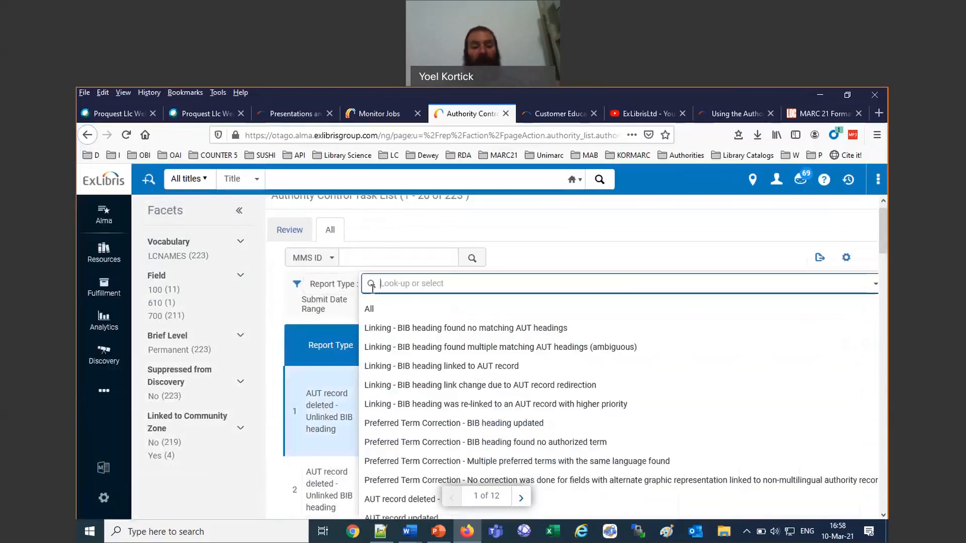
{"action": "type", "text": "update"}
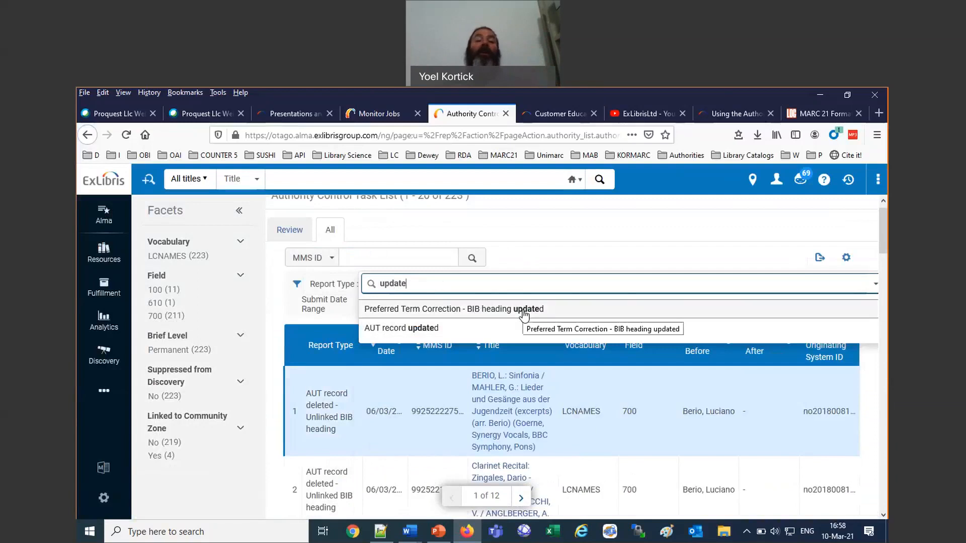
{"action": "left_click", "coordinate": [524, 312]}
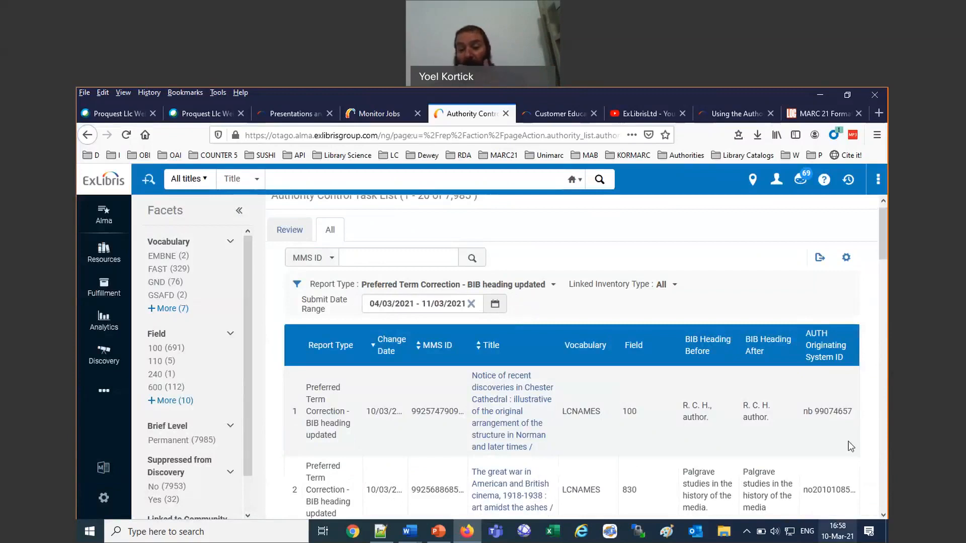
Examine the BIB headings before and after correction on the first two pages of filtered entries.
{"action": "scroll", "coordinate": [848, 441], "scroll_direction": "down", "scroll_amount": 5}
{"action": "scroll", "coordinate": [839, 429], "scroll_direction": "down", "scroll_amount": 3}
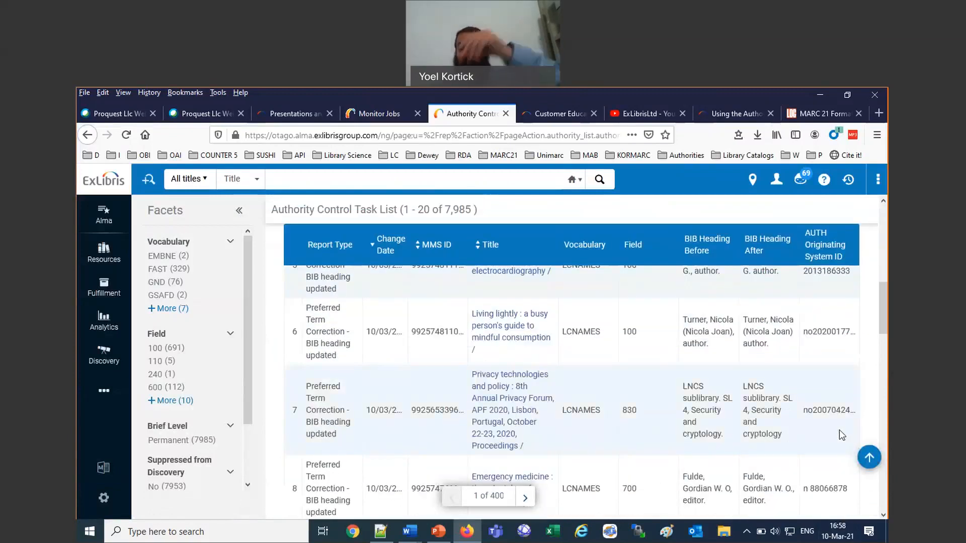
{"action": "scroll", "coordinate": [839, 430], "scroll_direction": "down", "scroll_amount": 5}
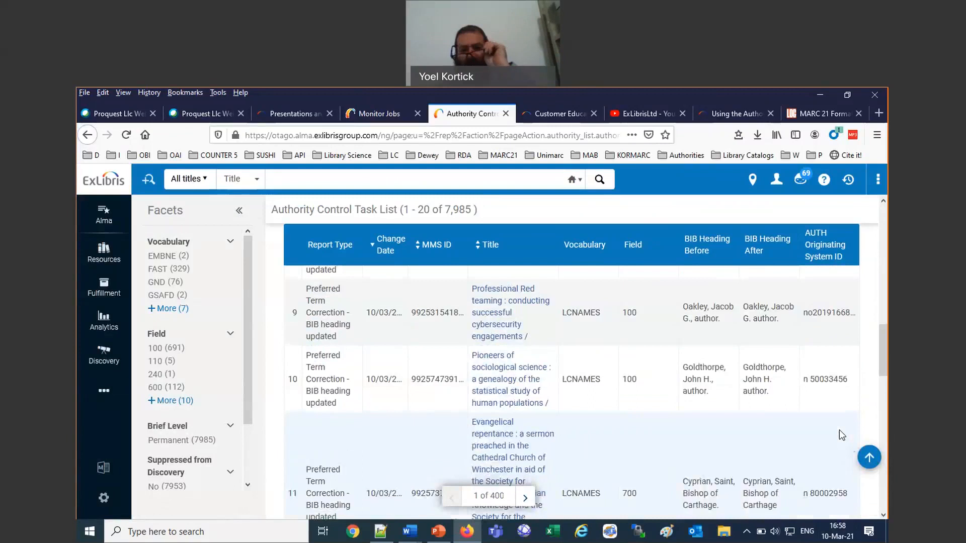
{"action": "scroll", "coordinate": [840, 430], "scroll_direction": "down", "scroll_amount": 3}
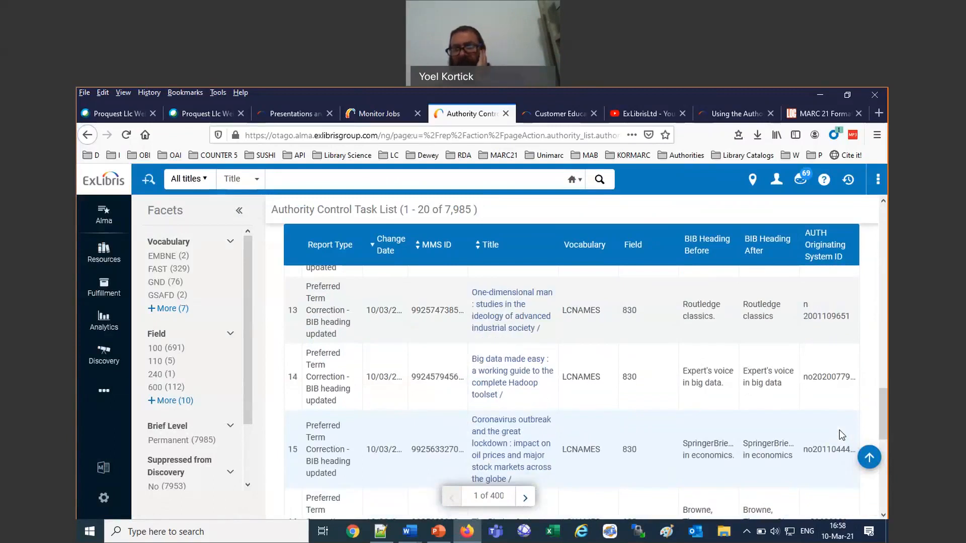
{"action": "scroll", "coordinate": [839, 430], "scroll_direction": "down", "scroll_amount": 6}
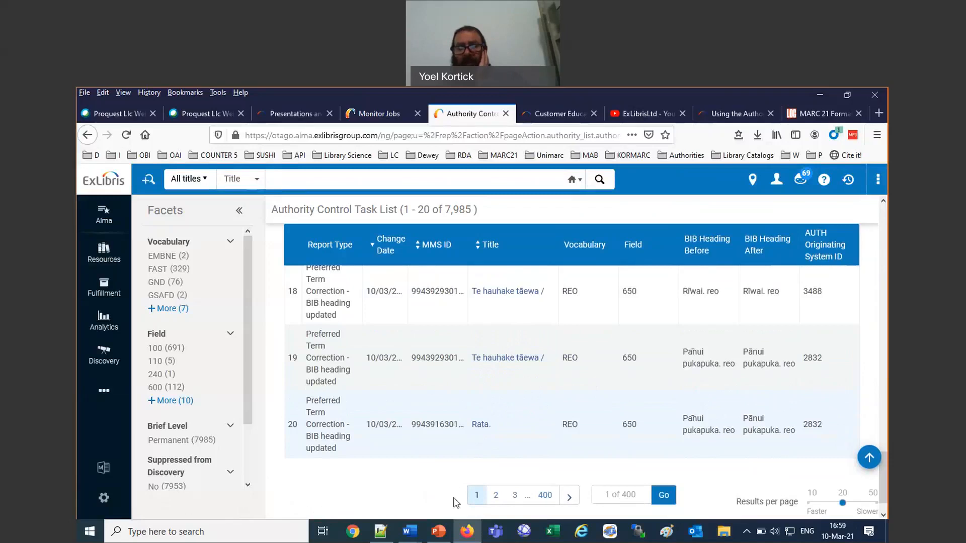
{"action": "left_click", "coordinate": [490, 497]}
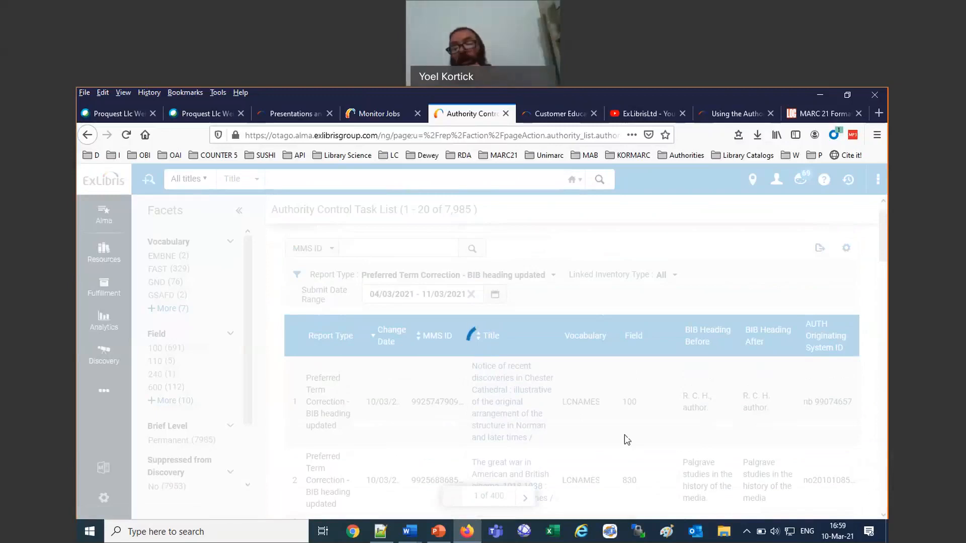
{"action": "scroll", "coordinate": [637, 446], "scroll_direction": "down", "scroll_amount": 6}
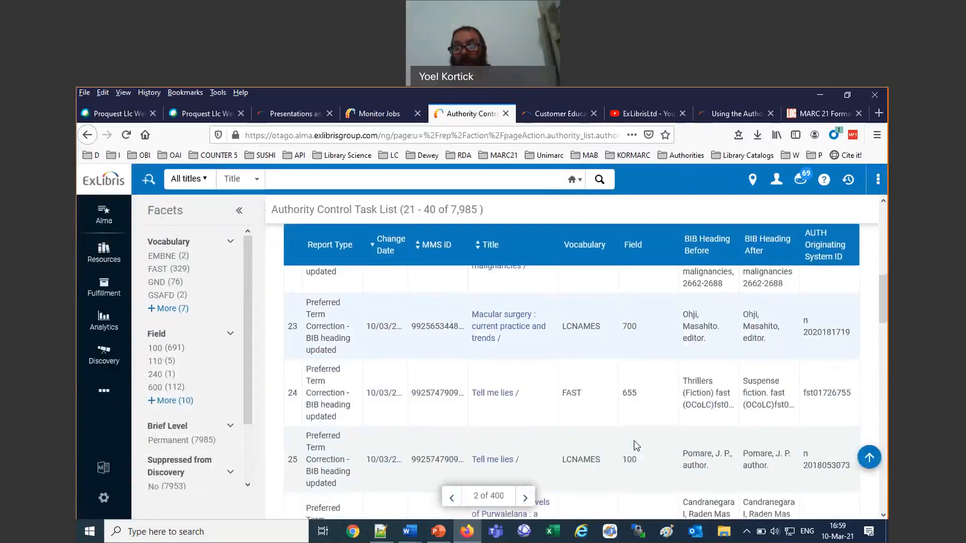
{"action": "scroll", "coordinate": [634, 441], "scroll_direction": "down", "scroll_amount": 5}
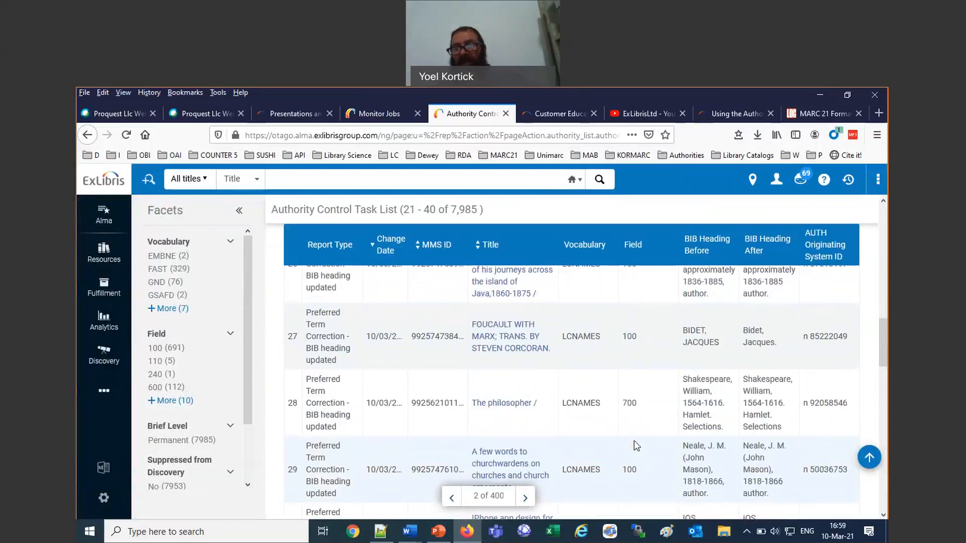
{"action": "scroll", "coordinate": [634, 441], "scroll_direction": "down", "scroll_amount": 5}
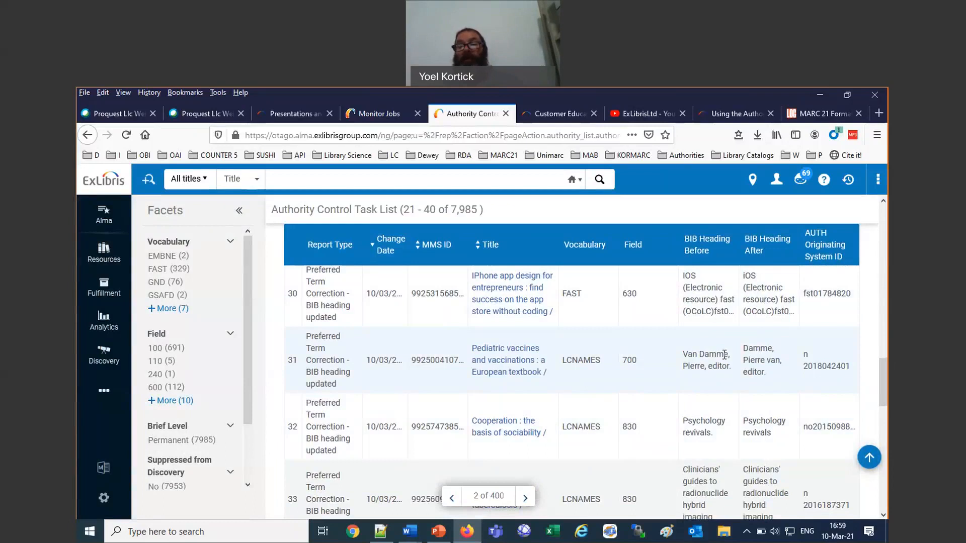
Open the record "Pediatric vaccines and vaccinations : a European textbook" from the task list and bring it up for editing.
{"action": "left_click", "coordinate": [492, 357]}
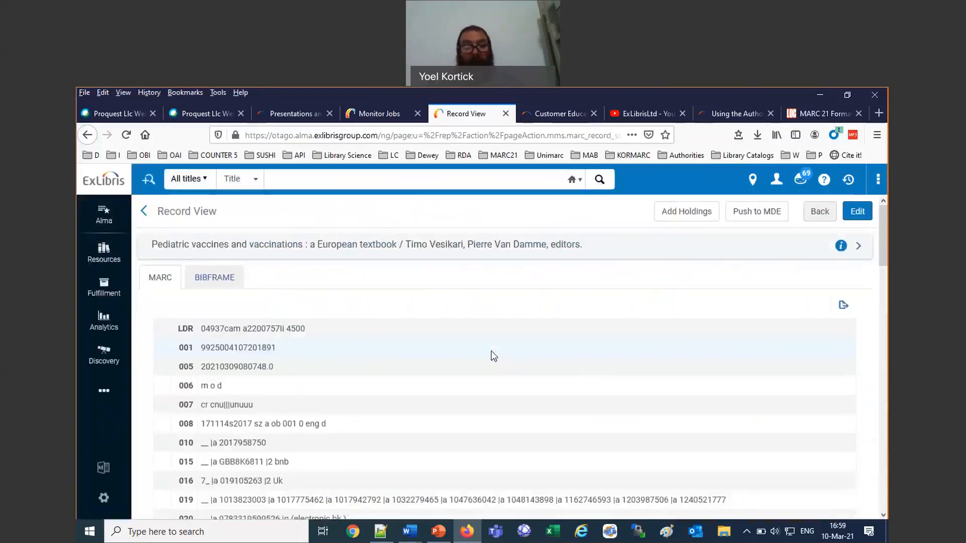
{"action": "left_click", "coordinate": [849, 215]}
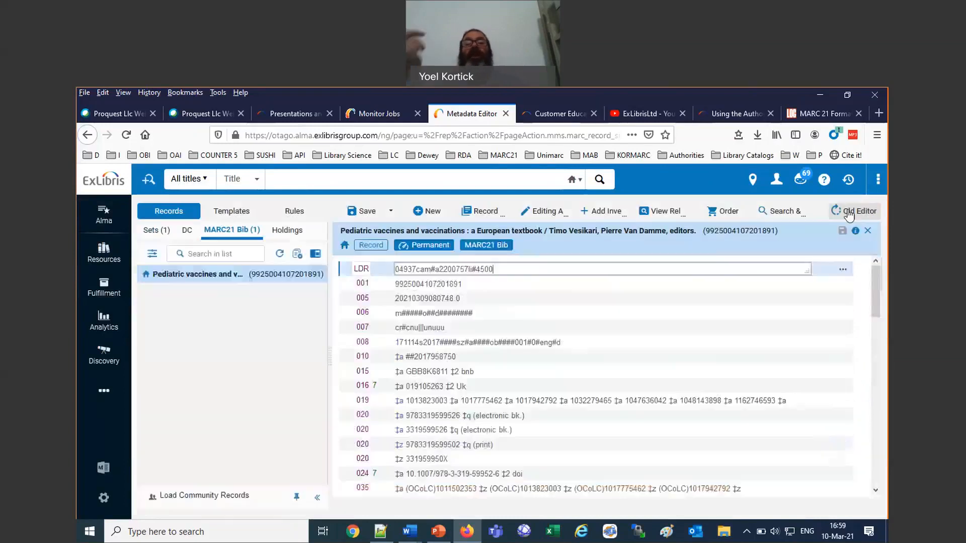
List the bibliographic record's saved versions and view version 49 beside the current record, down to its 700 editor fields.
{"action": "left_click", "coordinate": [652, 214]}
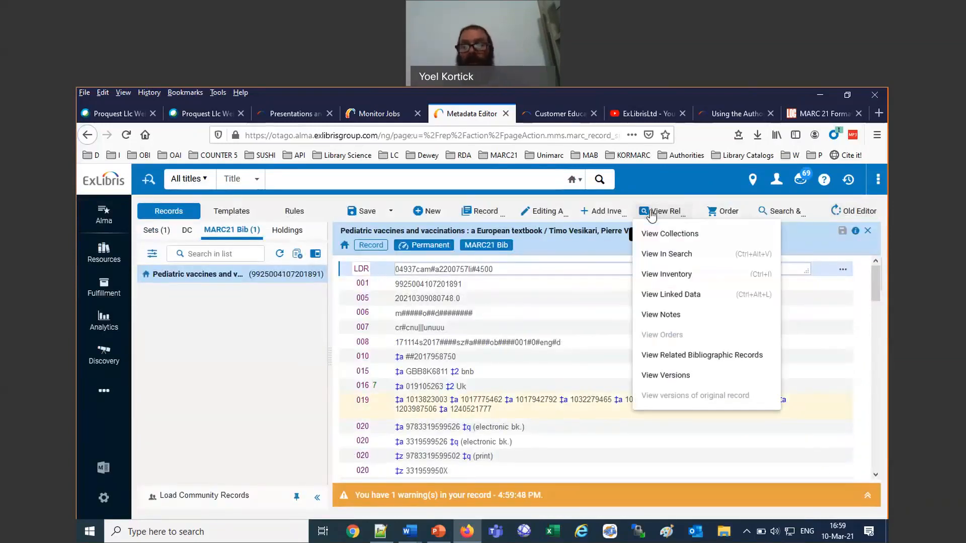
{"action": "left_click", "coordinate": [677, 375]}
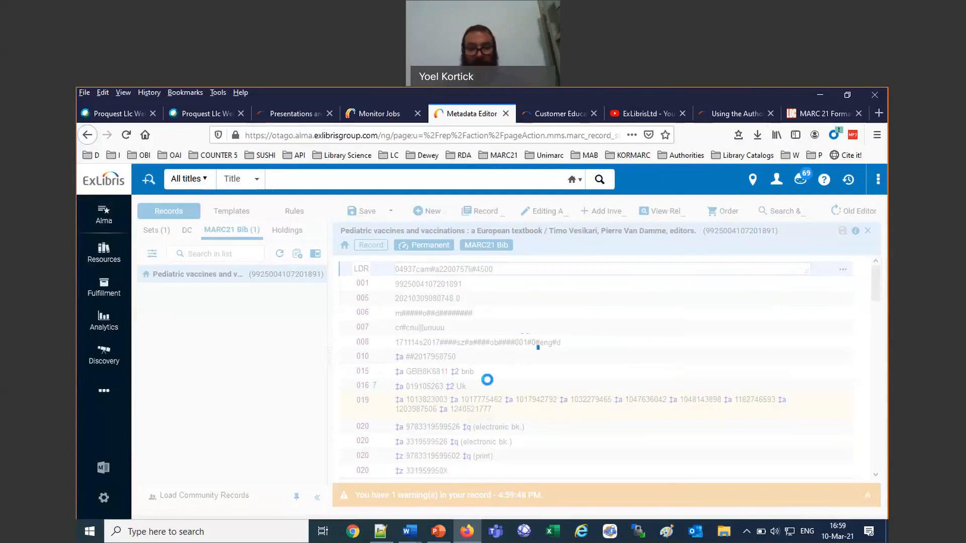
{"action": "scroll", "coordinate": [489, 380], "scroll_direction": "down", "scroll_amount": 3}
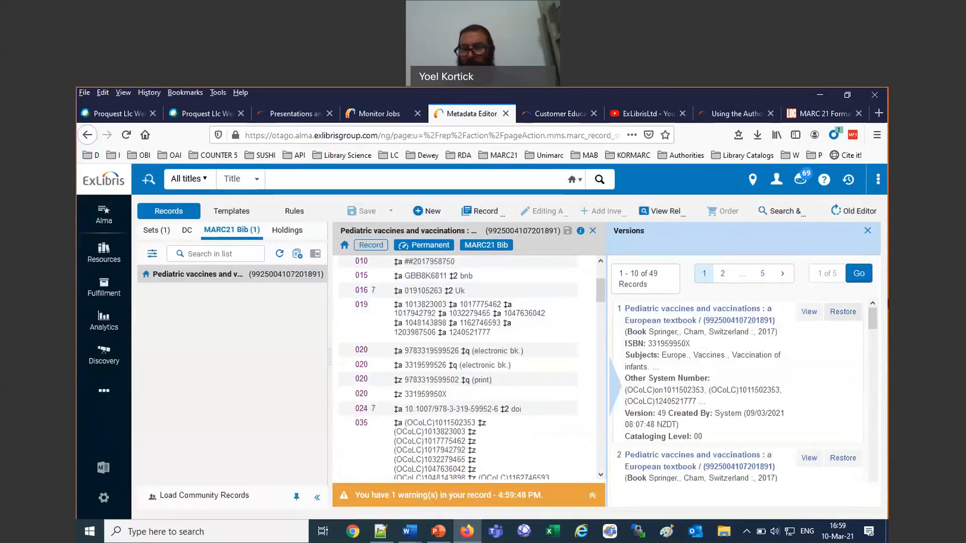
{"action": "left_click", "coordinate": [808, 313]}
{"action": "scroll", "coordinate": [812, 317], "scroll_direction": "down", "scroll_amount": 6}
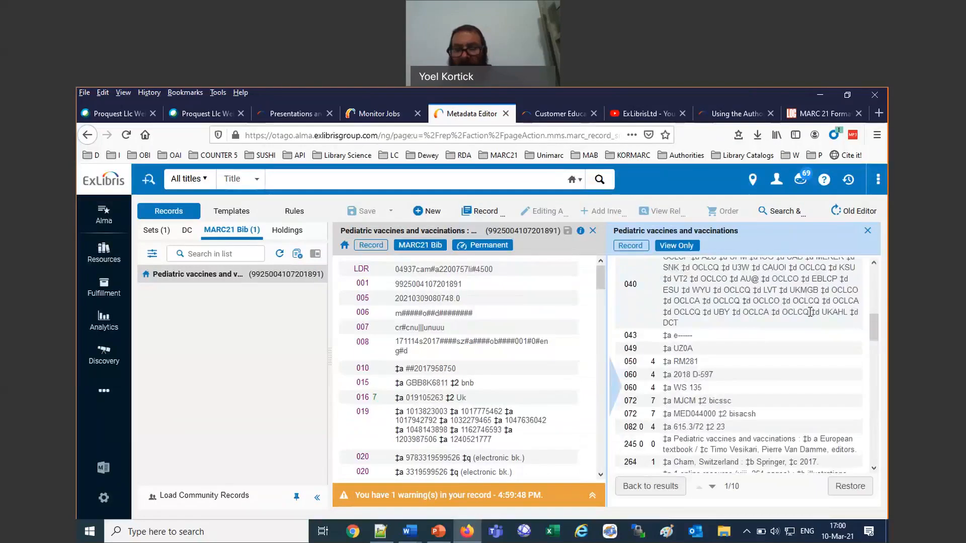
{"action": "scroll", "coordinate": [810, 312], "scroll_direction": "down", "scroll_amount": 8}
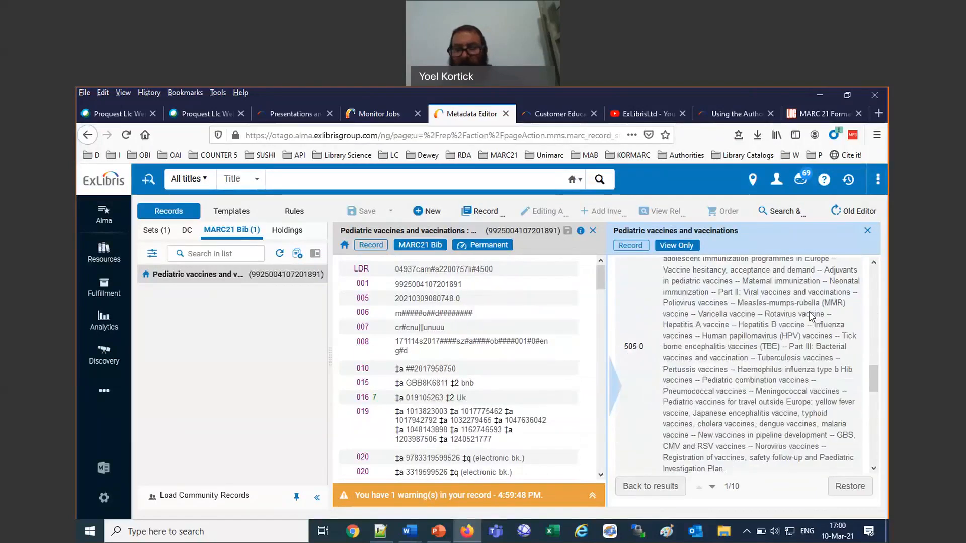
{"action": "scroll", "coordinate": [811, 313], "scroll_direction": "down", "scroll_amount": 8}
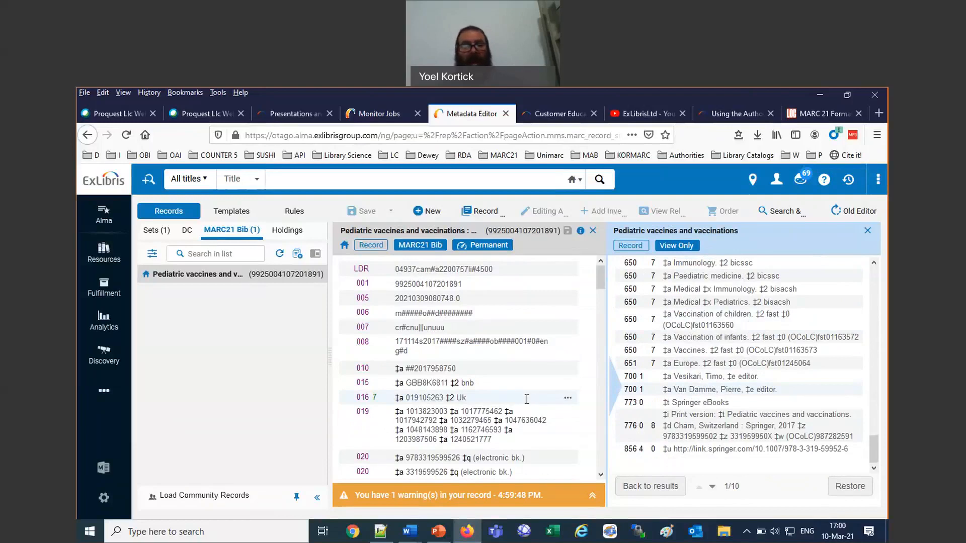
Compare the 700 editor headings in the current record with those in the saved version.
{"action": "scroll", "coordinate": [526, 399], "scroll_direction": "down", "scroll_amount": 15}
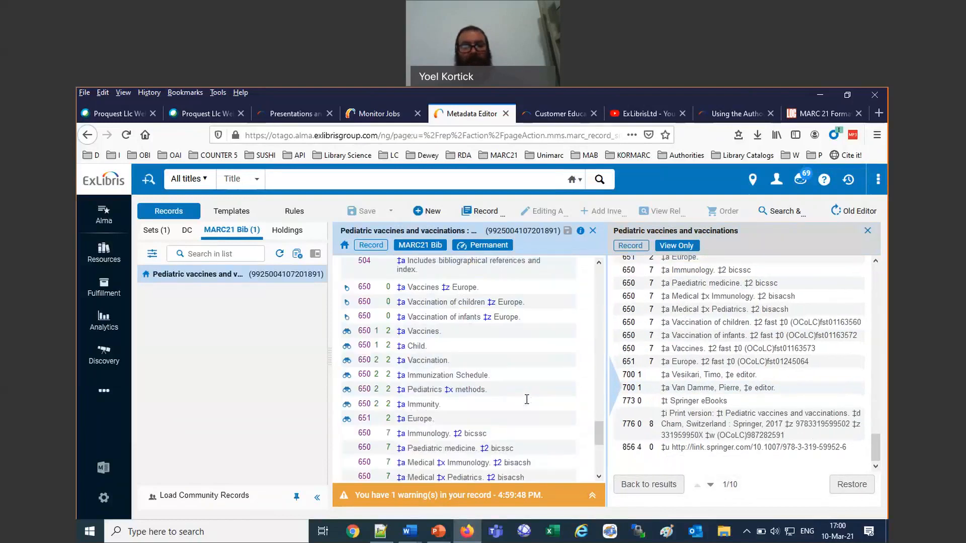
{"action": "scroll", "coordinate": [527, 399], "scroll_direction": "down", "scroll_amount": 3}
{"action": "scroll", "coordinate": [527, 399], "scroll_direction": "down", "scroll_amount": 5}
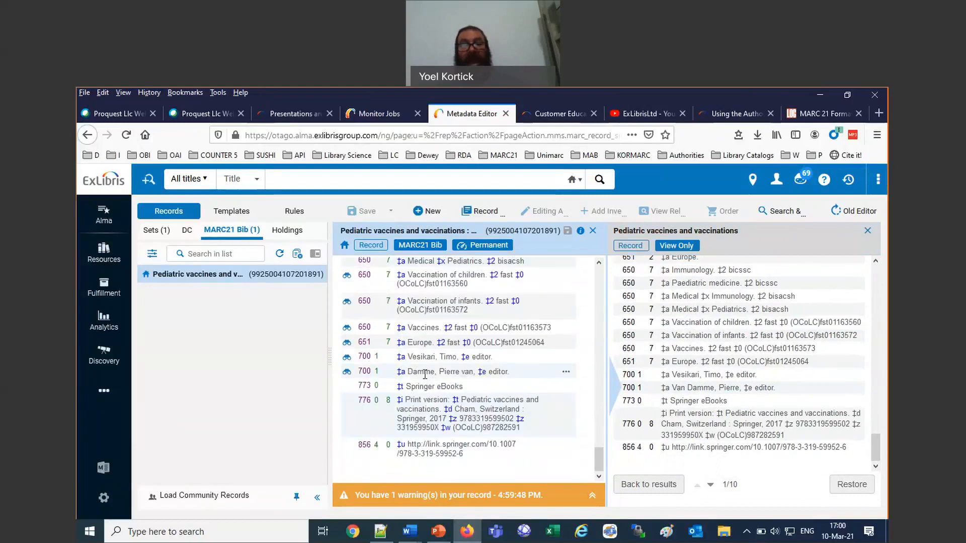